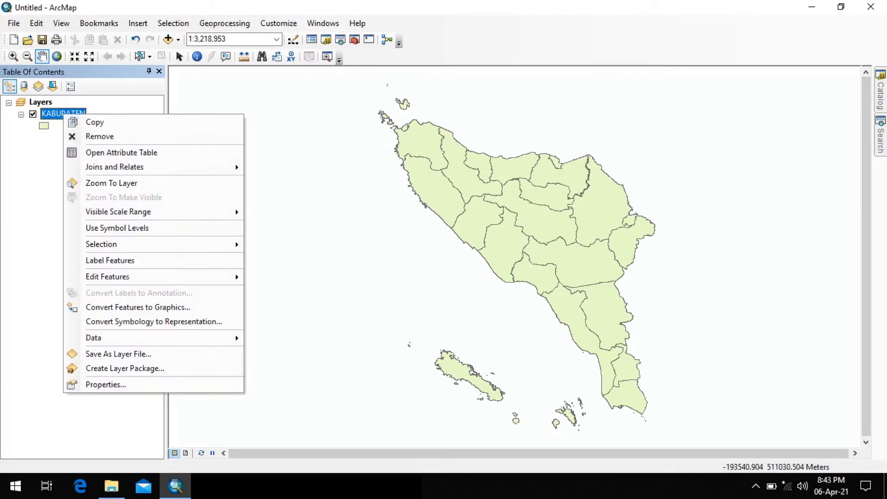
Step: Open the attribute table of the KABUPATEN layer and look through its records
click(138, 152)
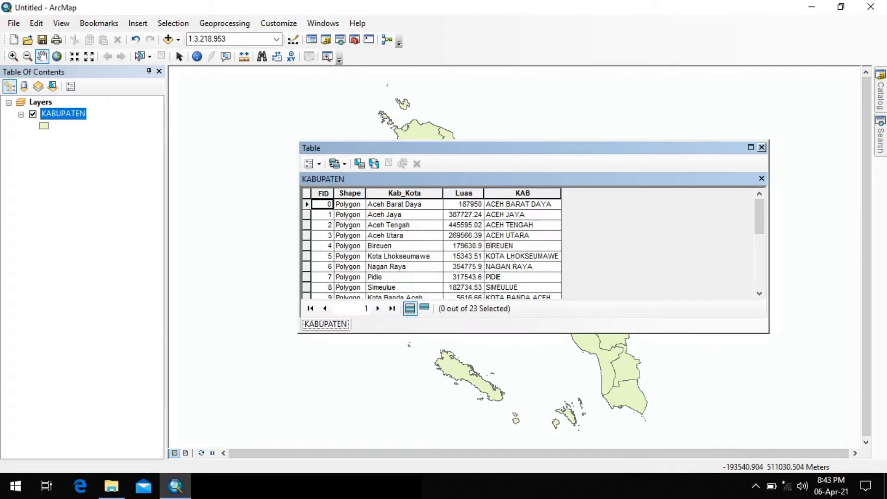
scroll(432, 245, down, 5)
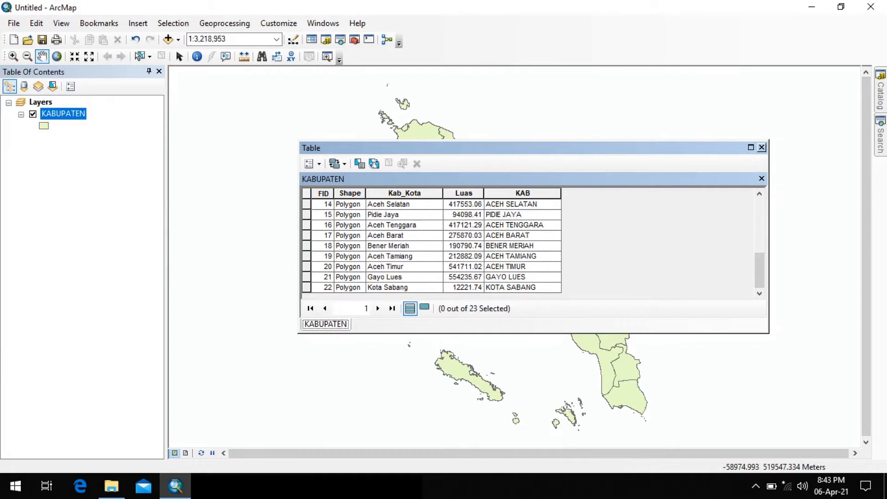
scroll(433, 245, up, 5)
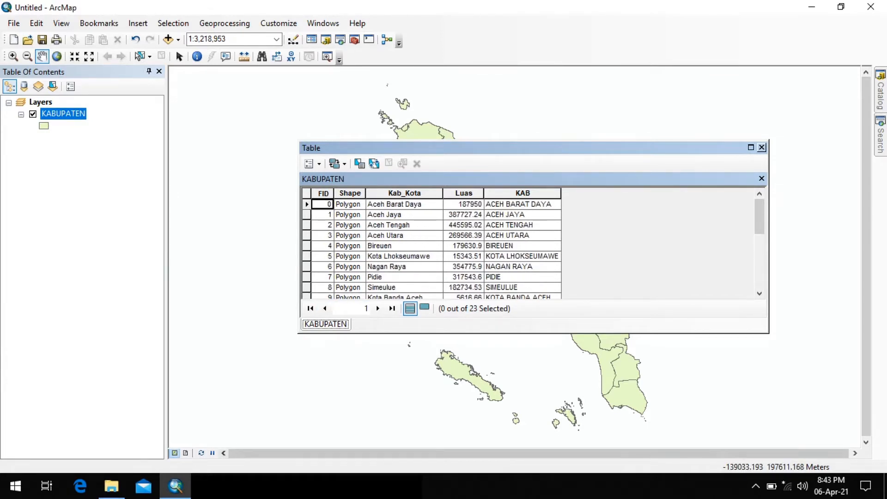
Step: Switch to the Kemiskinan ADA 2020 workbook in Excel and look through its poverty table by Kab/Kota
click(207, 485)
click(512, 255)
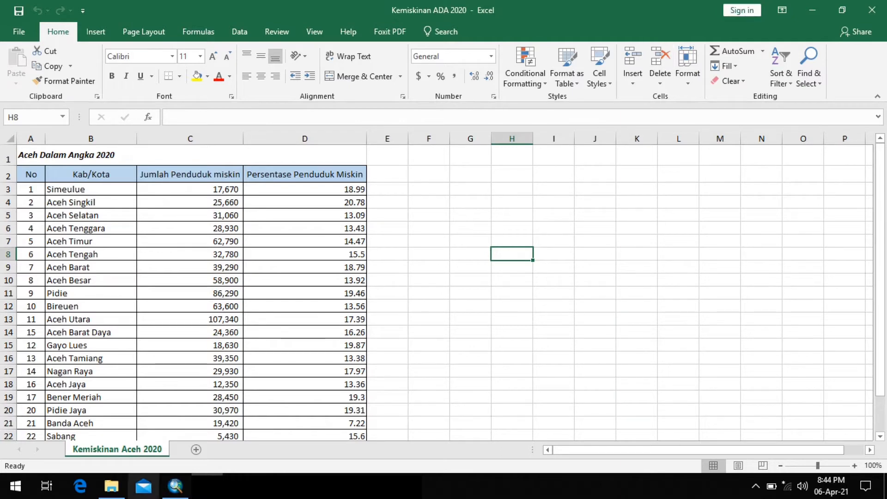
scroll(443, 291, down, 4)
scroll(444, 291, up, 4)
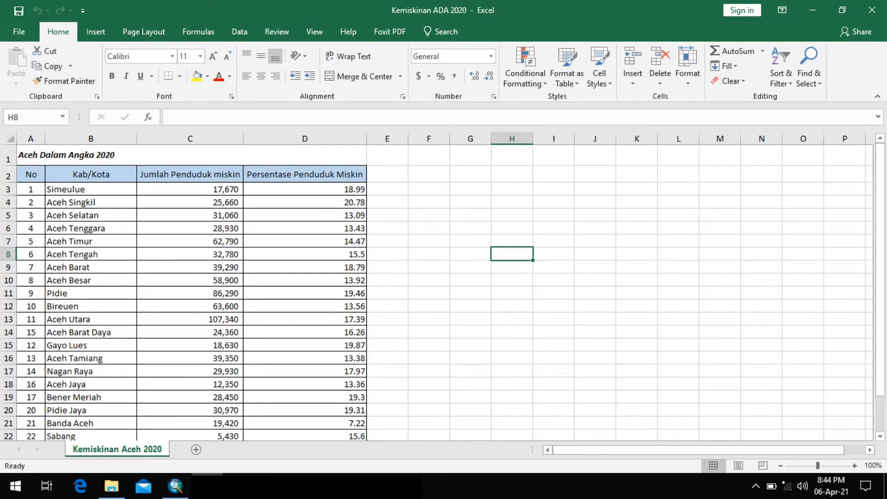
Step: Create a copy of the Kemiskinan Aceh 2020 sheet at the end of the same workbook
right_click(130, 449)
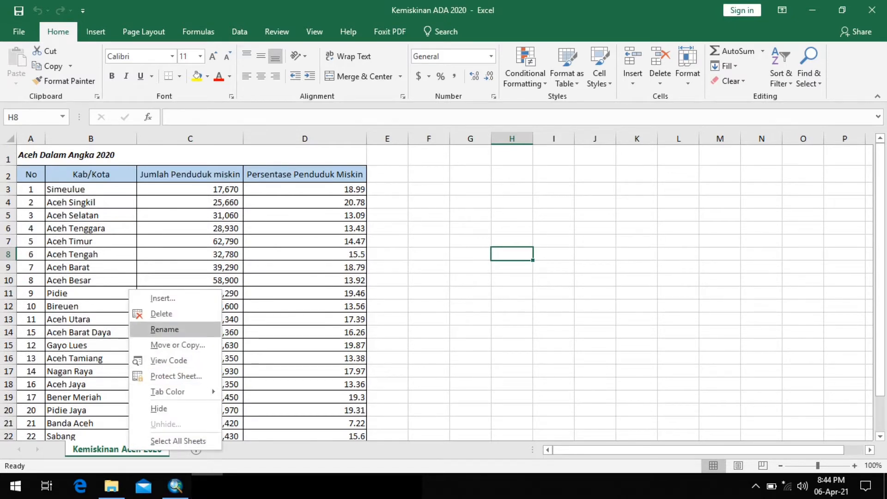
click(178, 345)
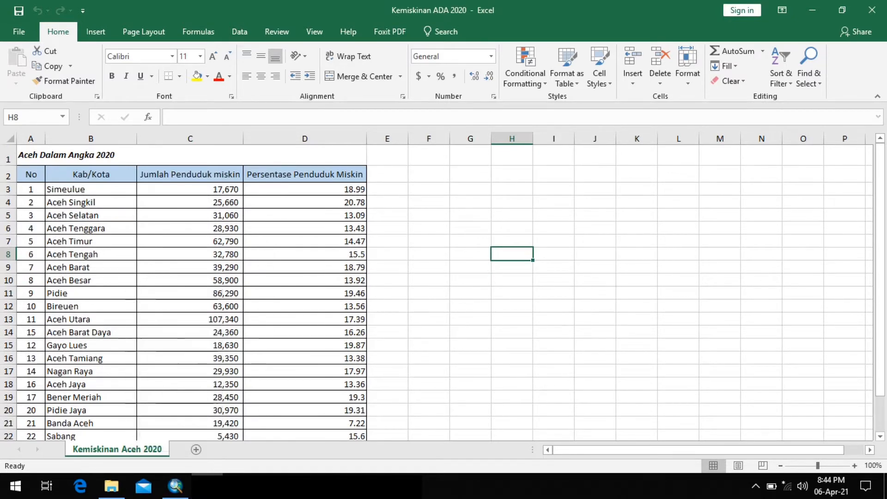
click(138, 332)
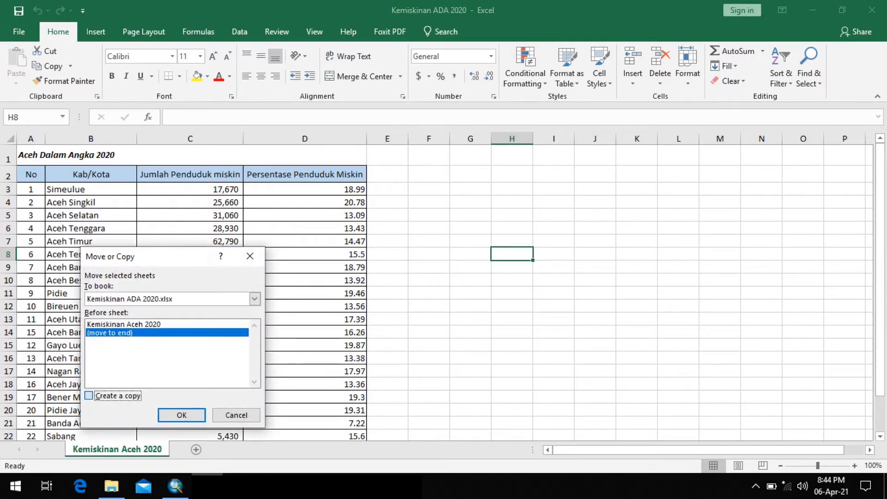
click(88, 396)
click(182, 415)
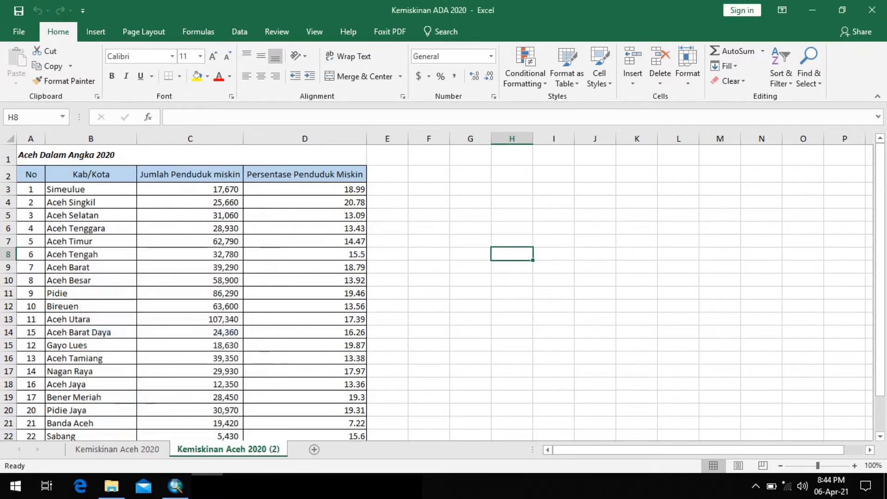
Step: Rename the copied sheet as "Kemiskinan Aceh 2020 (joint)"
right_click(231, 449)
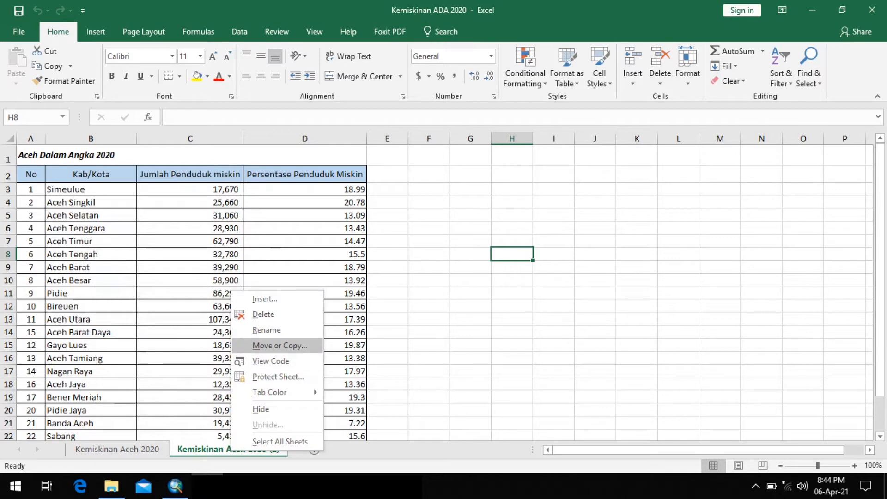
click(267, 330)
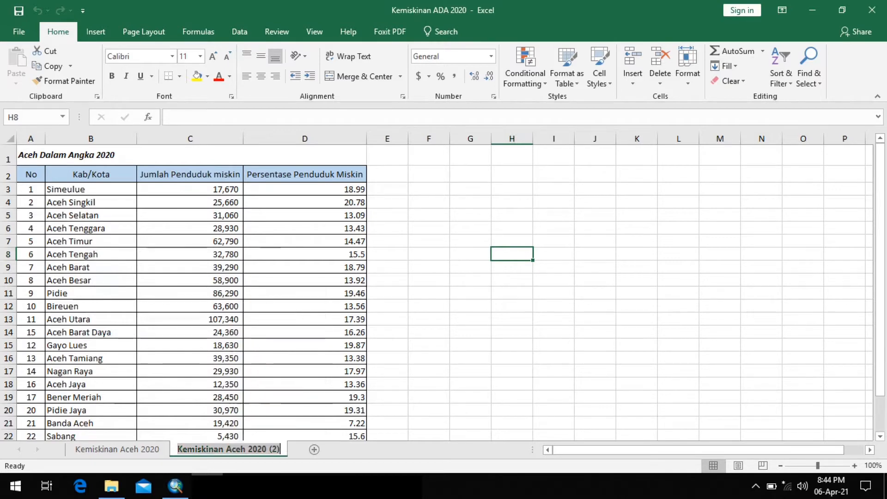
key(Home)
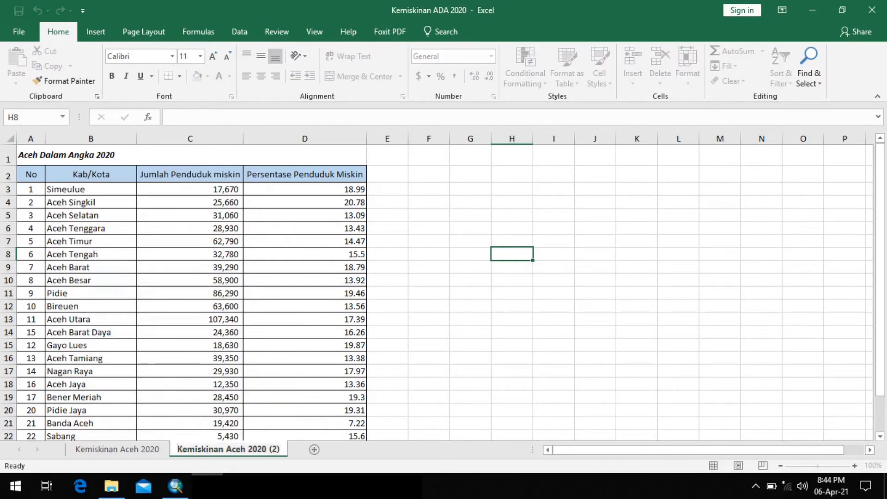
key(End)
key(BackSpace)
key(BackSpace)
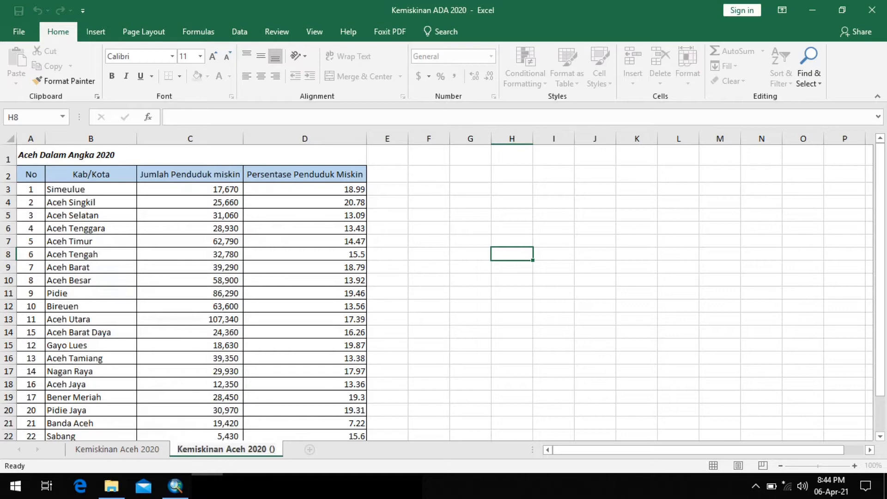
text(ji)
key(BackSpace)
text(oint)
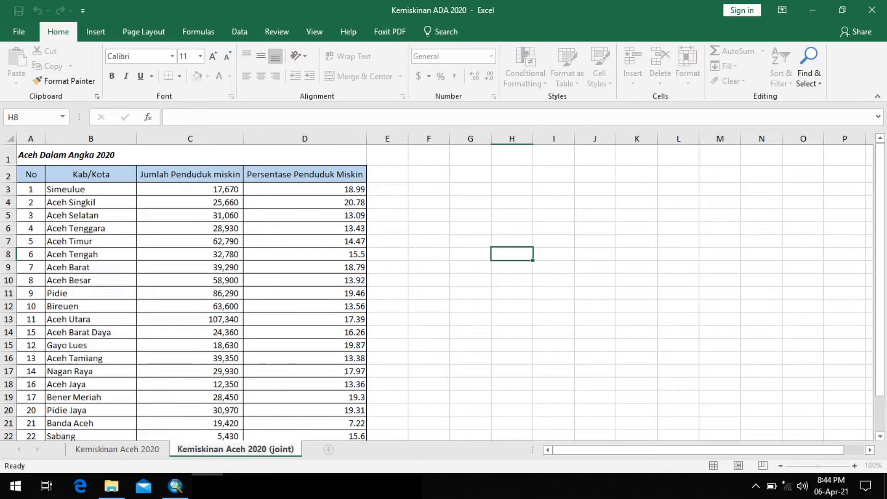
key(Return)
click(471, 306)
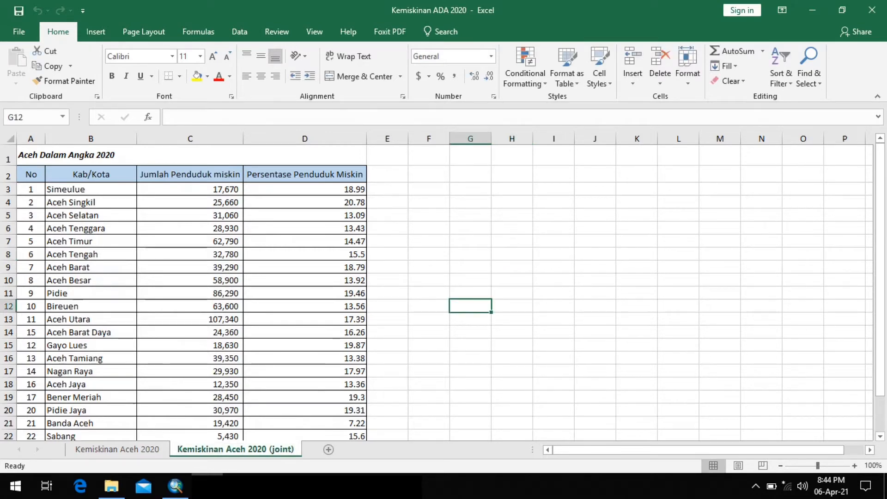
click(720, 280)
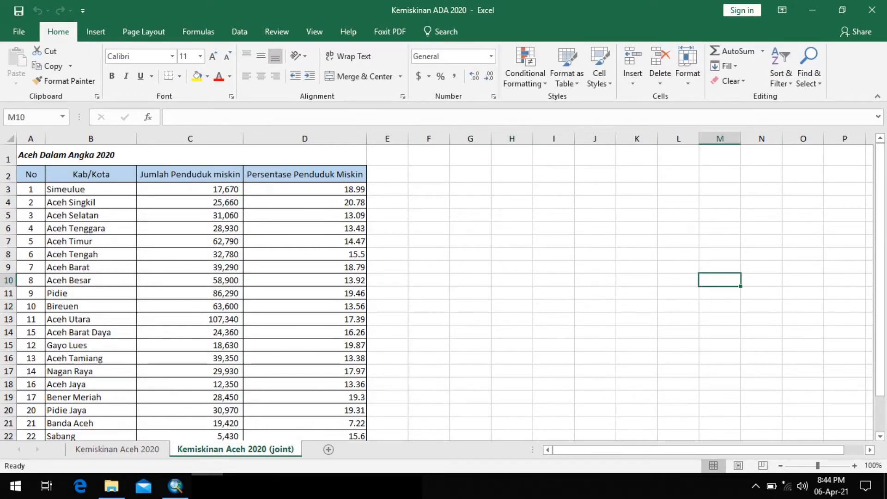
Step: Delete the title row "Aceh Dalam Angka 2020" above the table header in the copied sheet
click(8, 158)
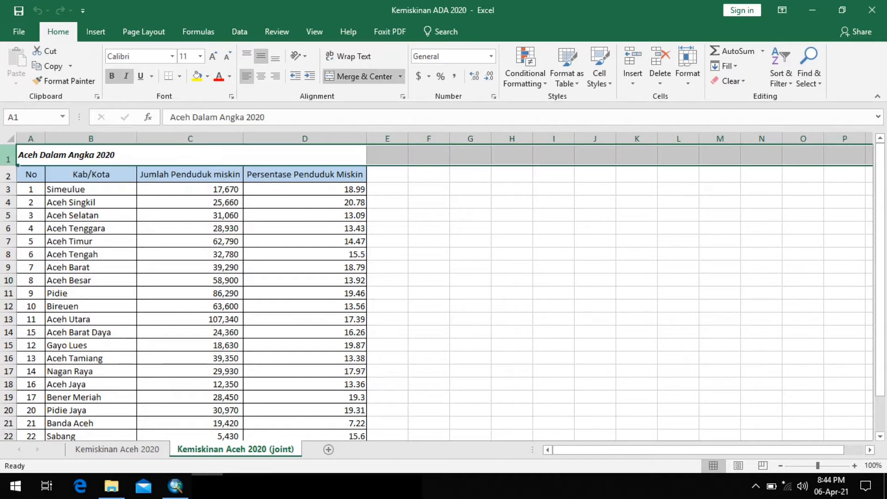
right_click(8, 157)
click(40, 259)
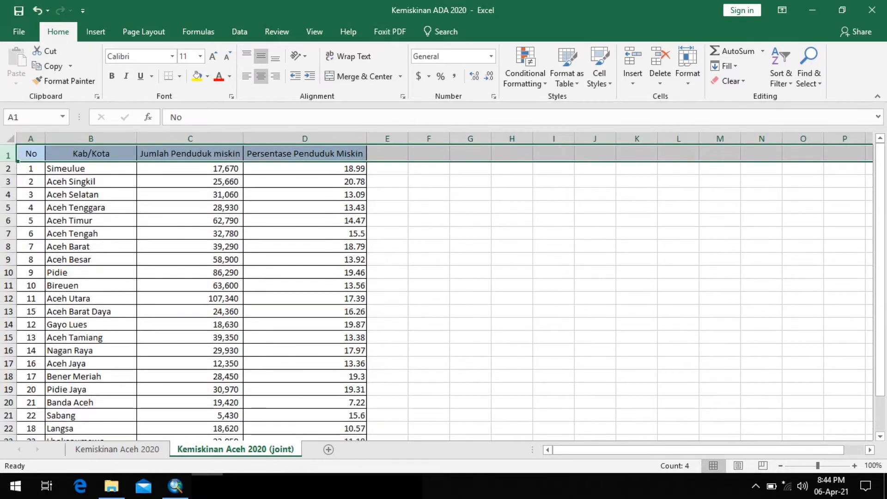
click(429, 246)
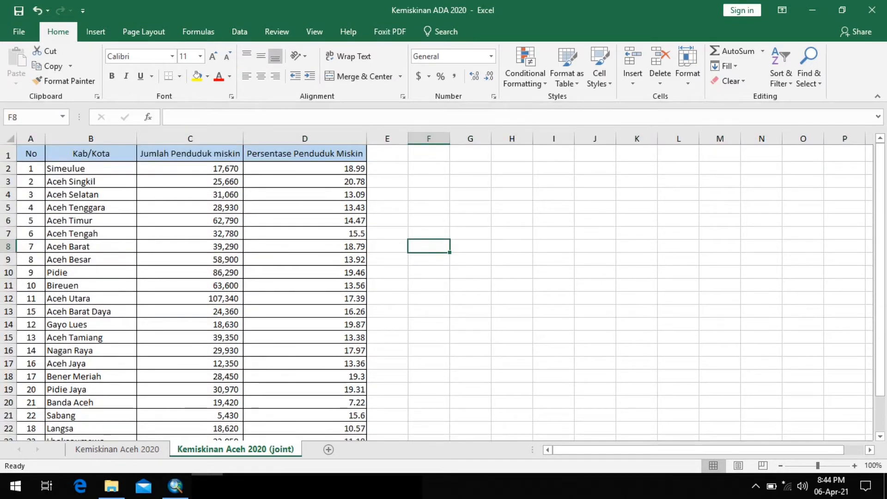
Step: Change the header in cell B1 to Kab_Kota, with an underscore in place of the slash
scroll(437, 293, down, 4)
scroll(437, 292, up, 4)
click(91, 154)
double_click(91, 154)
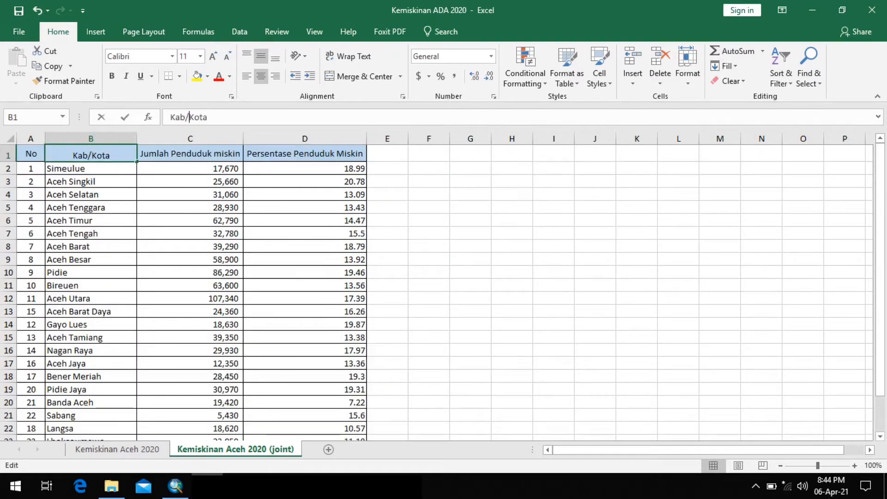
key(BackSpace)
text(_)
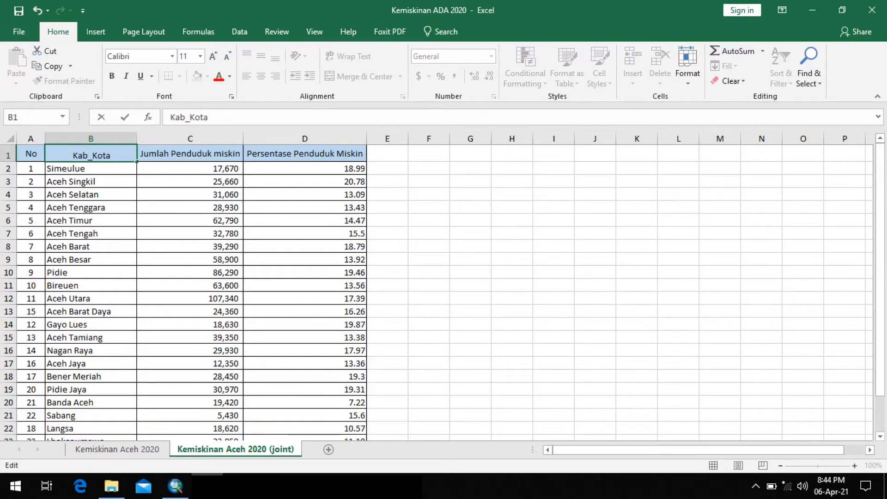
key(Return)
Step: Shorten the column header in cell C1 to pdd_miskin
key(Up)
key(Right)
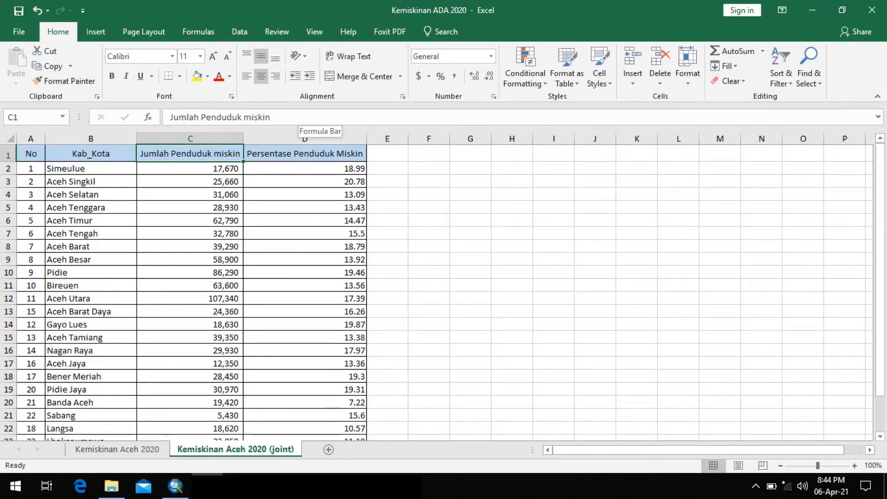
drag(244, 118, 170, 118)
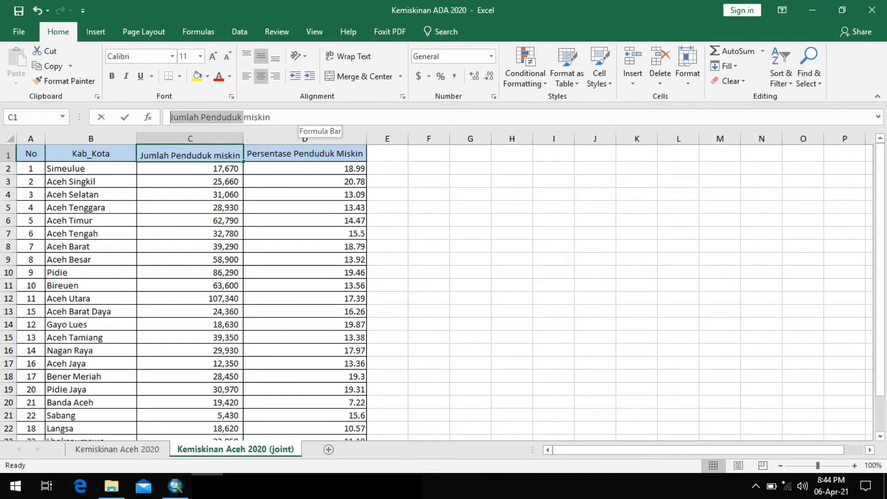
text(pdd)
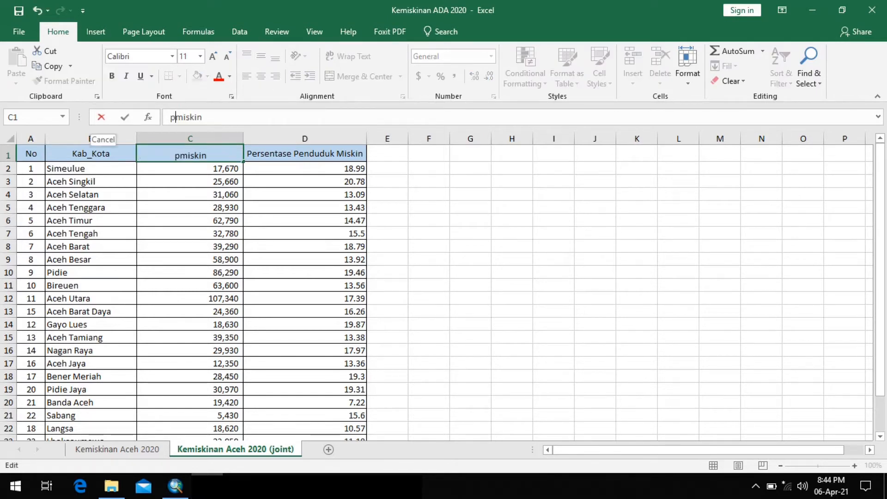
text(_)
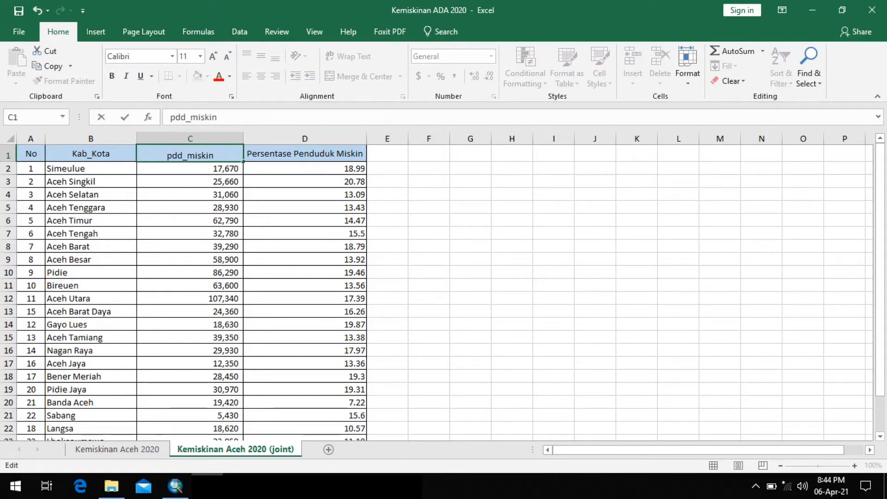
Step: Replace the column header in cell D1 with persen_miskin and save the workbook
click(305, 154)
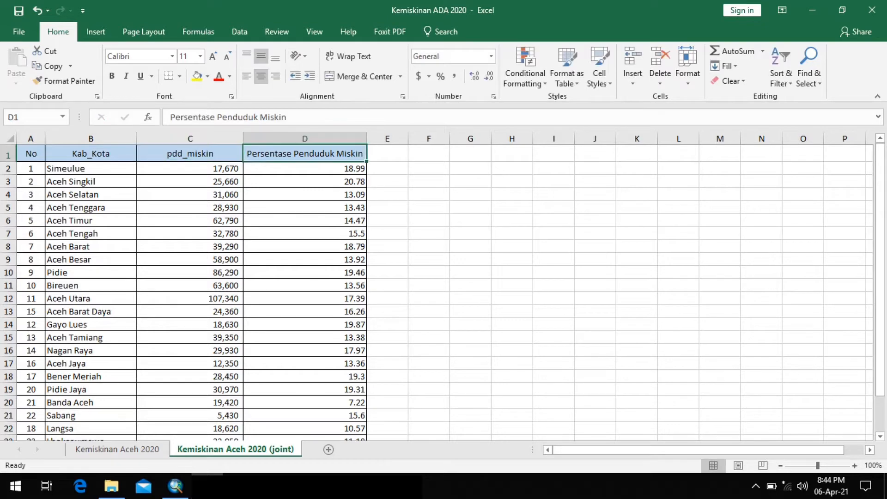
drag(296, 118, 125, 117)
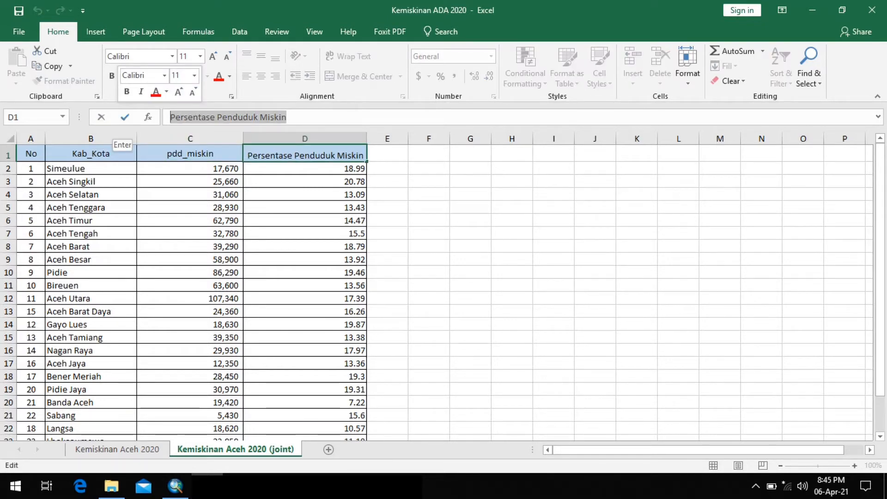
text(persen_)
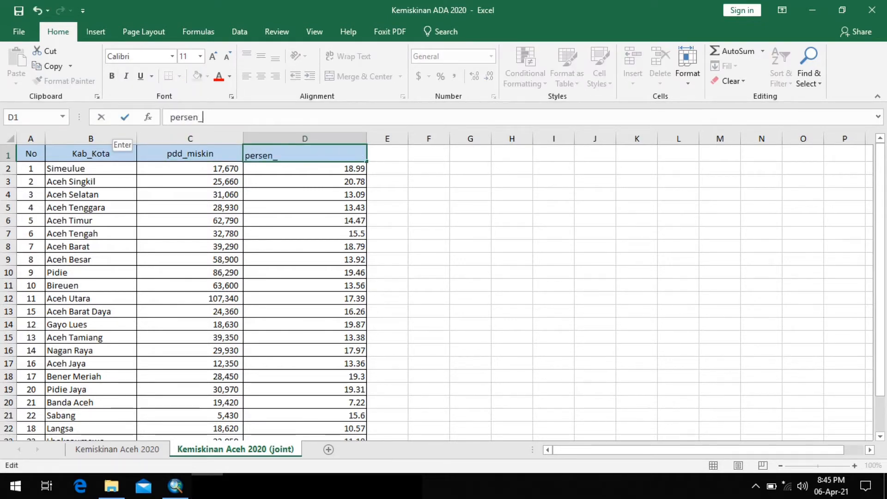
text(miskin)
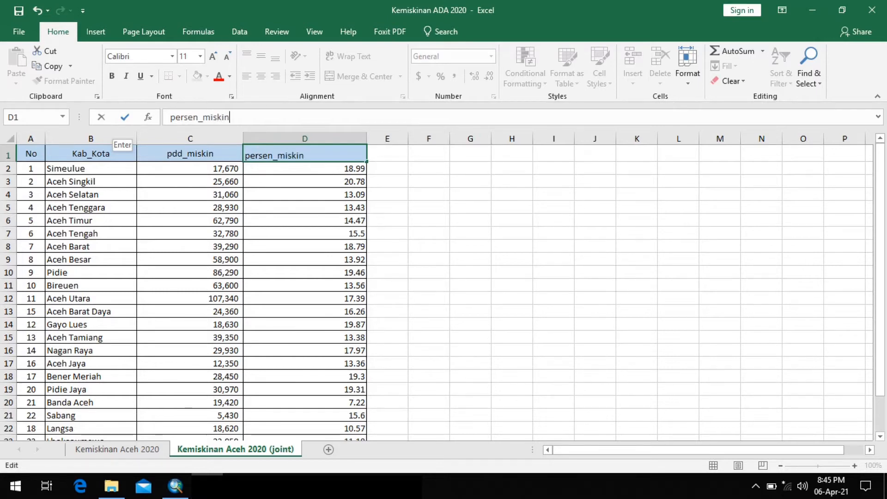
key(Return)
click(554, 259)
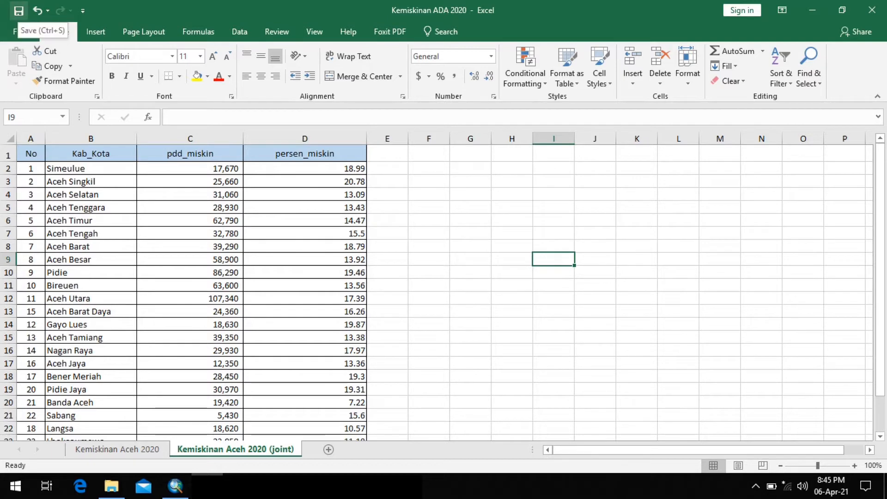
click(19, 10)
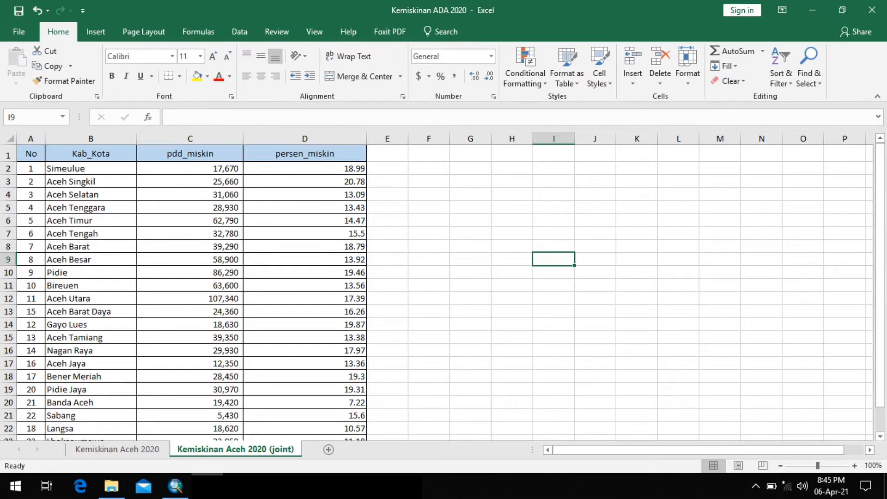
Step: Switch to ArcMap and start a table join on the KABUPATEN layer, based on its Kab_Kota field
click(175, 485)
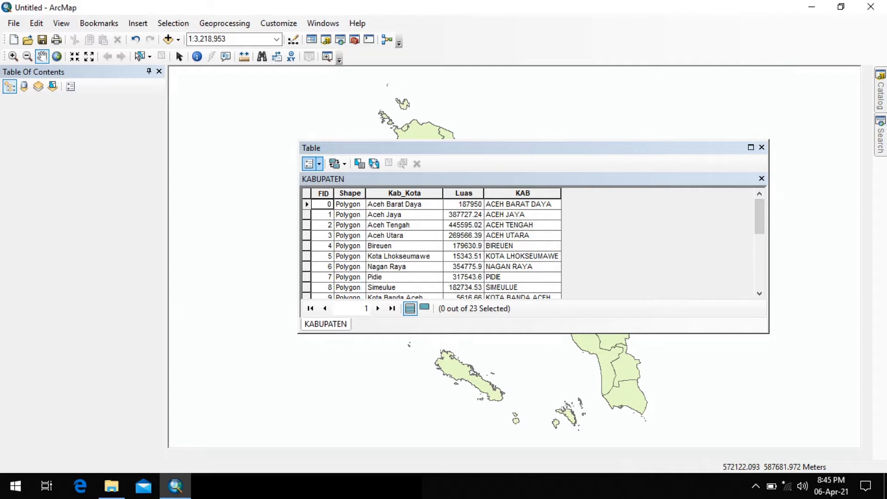
click(312, 164)
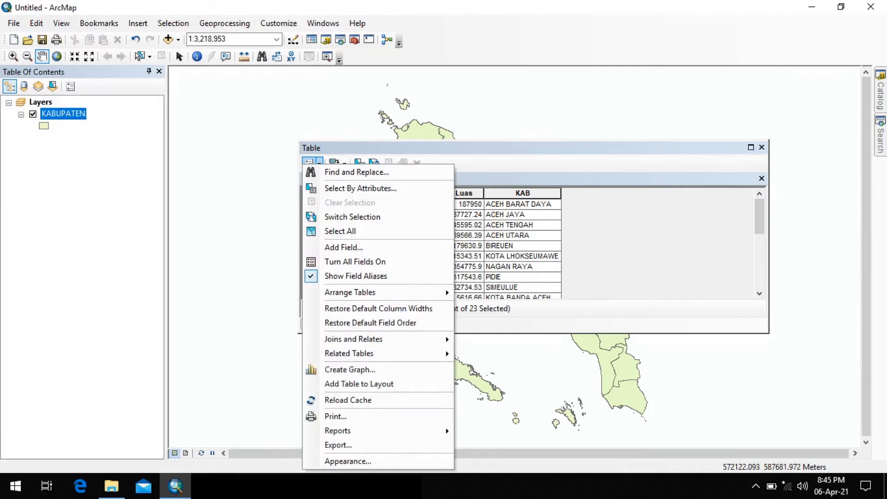
mouse_move(353, 339)
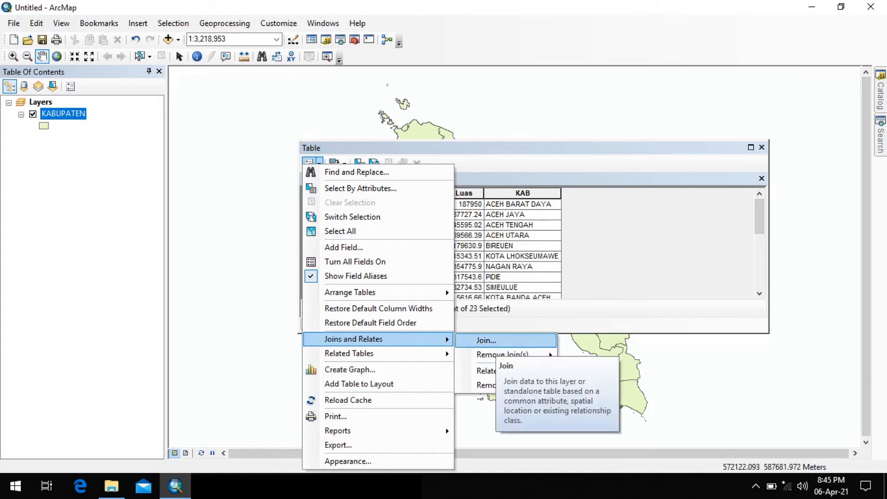
click(486, 340)
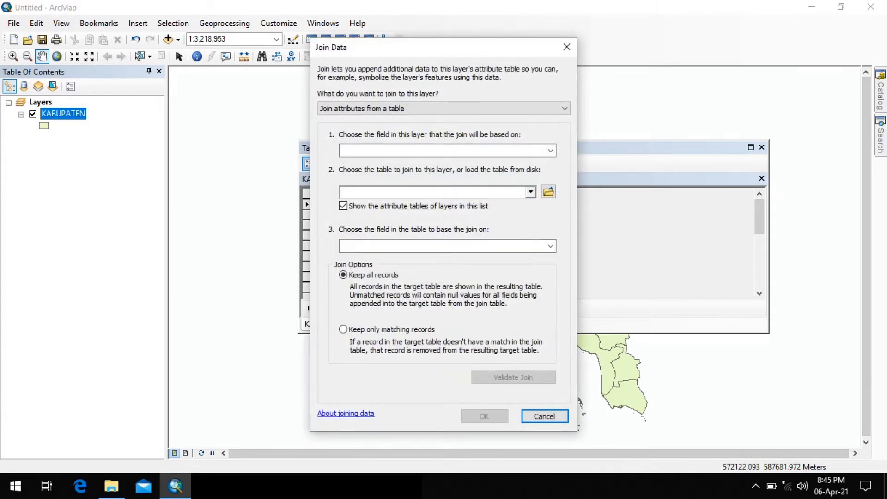
click(551, 151)
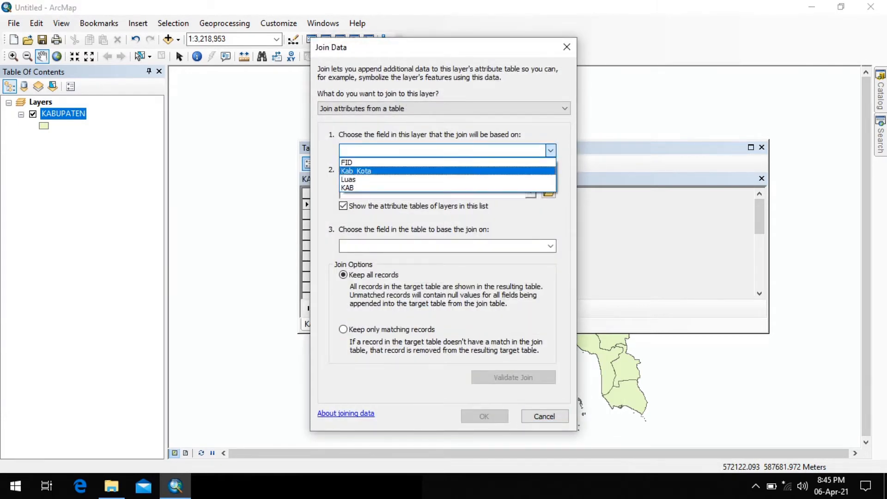
click(447, 171)
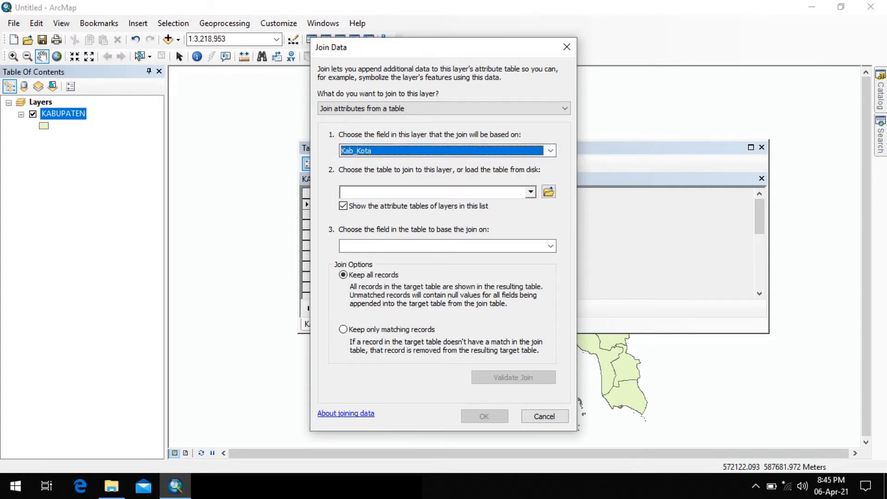
Step: Try to load Kemiskinan ADA 2020.xlsx from the Join Data folder as the join table, and cancel the join
click(531, 192)
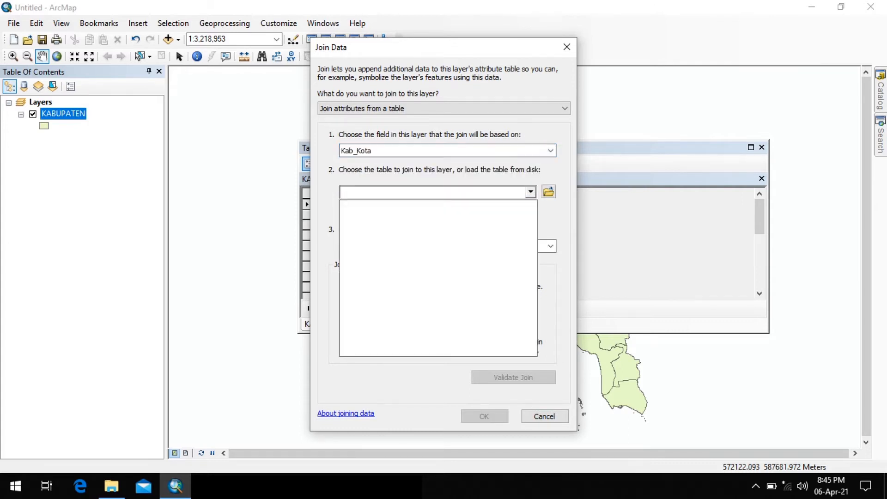
click(531, 192)
click(548, 191)
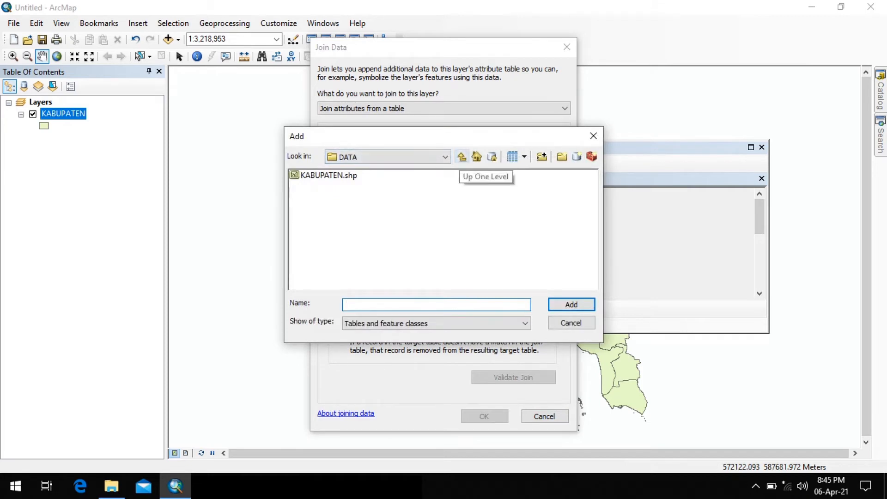
click(462, 157)
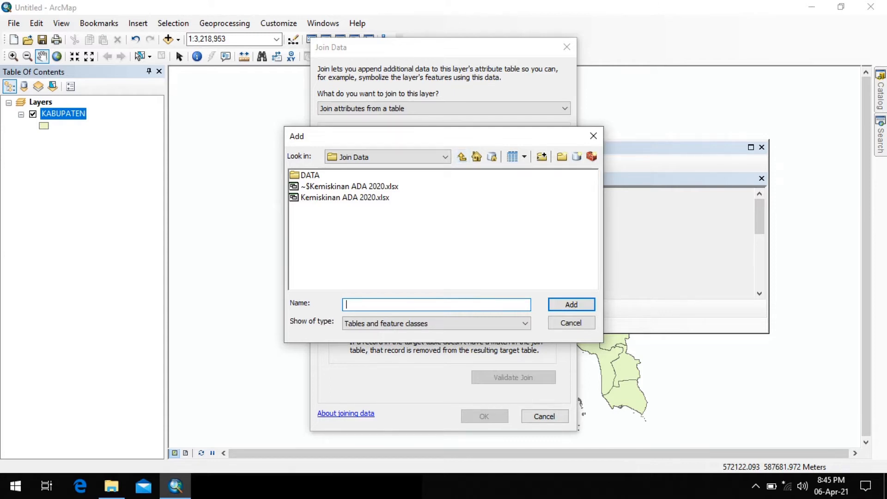
click(345, 198)
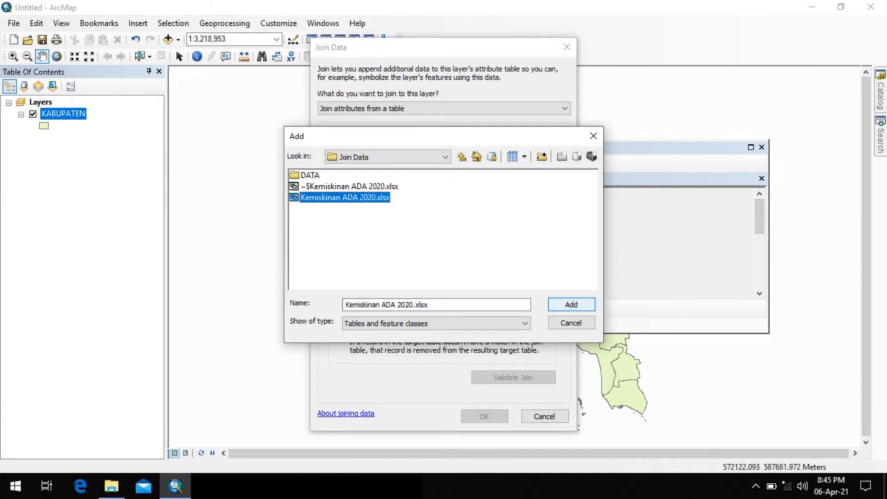
key(Return)
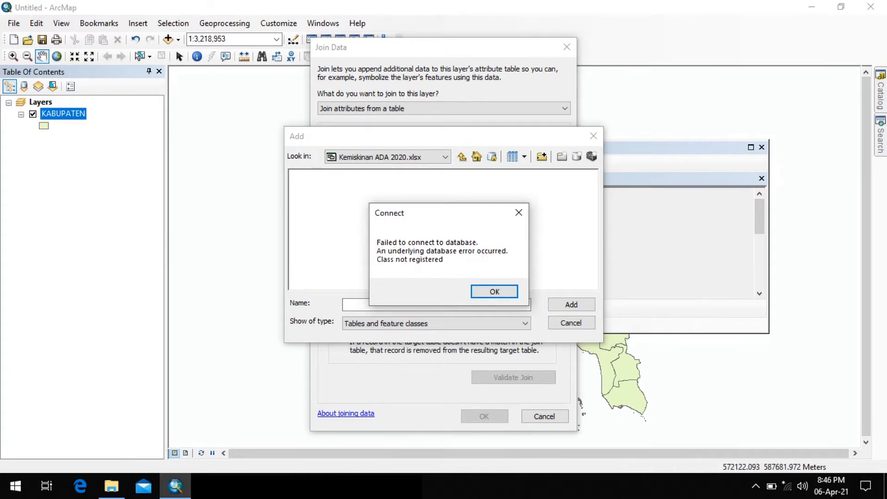
key(Return)
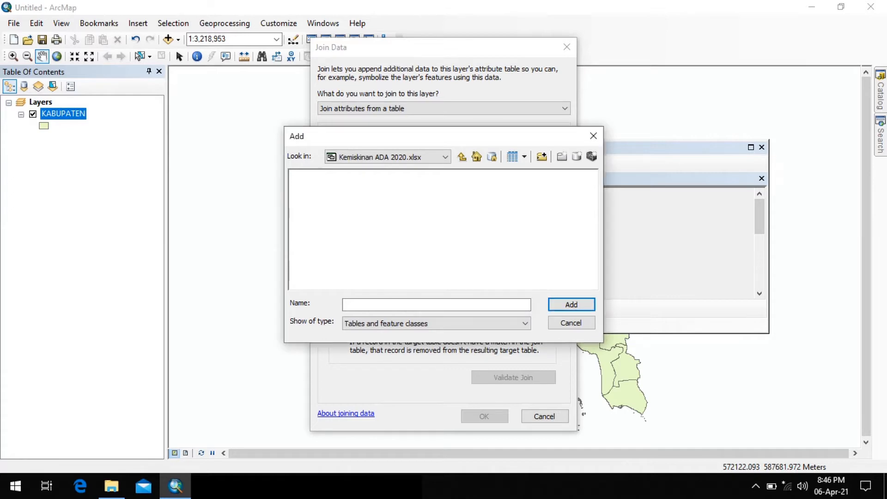
key(Escape)
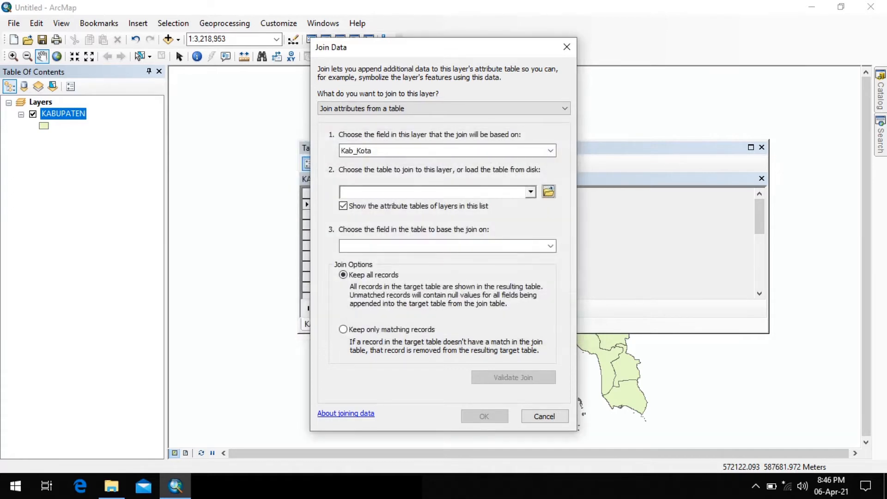
click(545, 416)
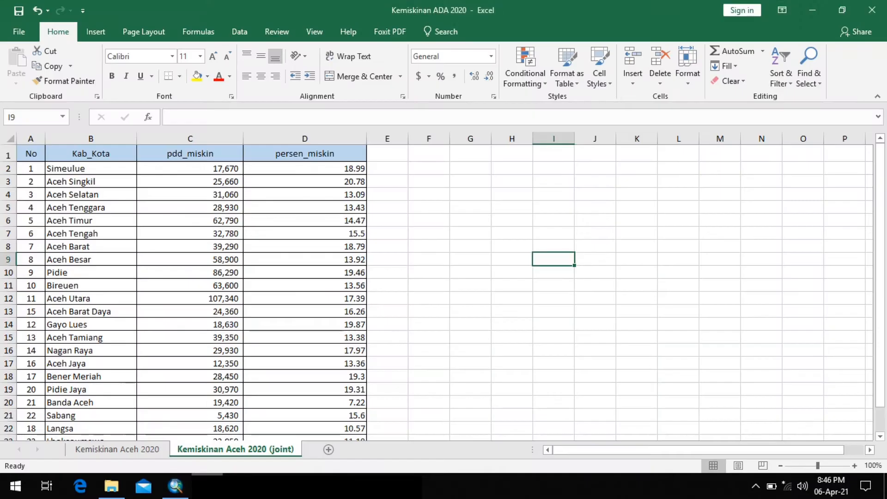
Step: Switch to Excel and set up a copy of the workbook in the Join Data folder in Excel 97-2003 Workbook format
key(alt+Tab)
click(470, 311)
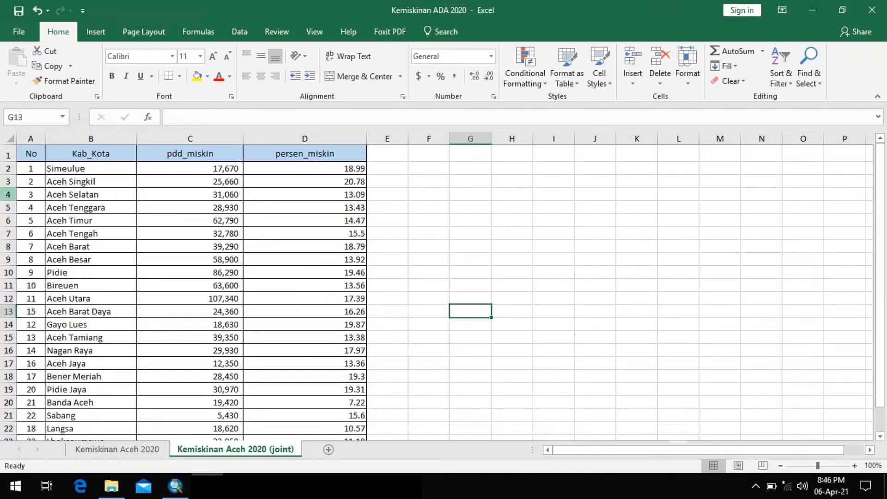
click(19, 31)
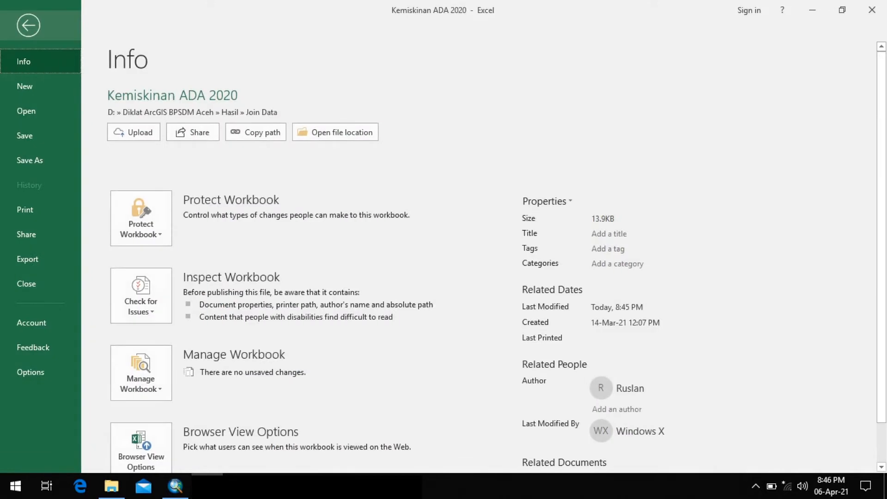
click(29, 160)
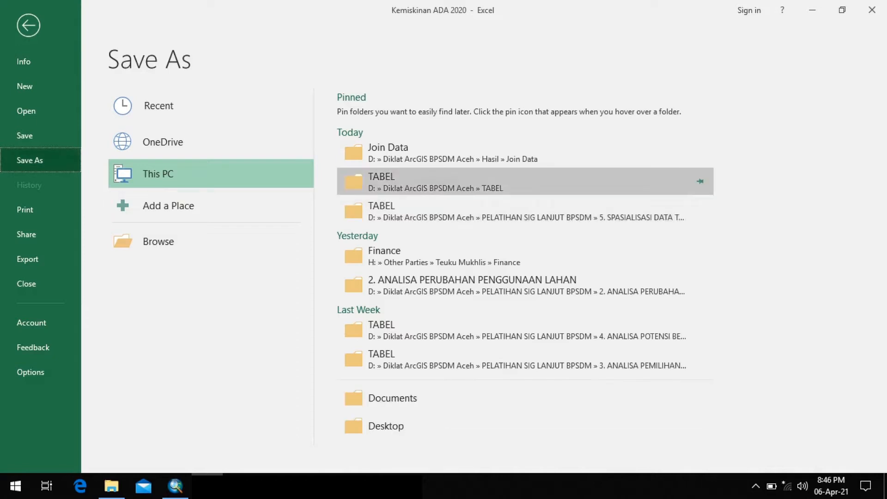
click(388, 152)
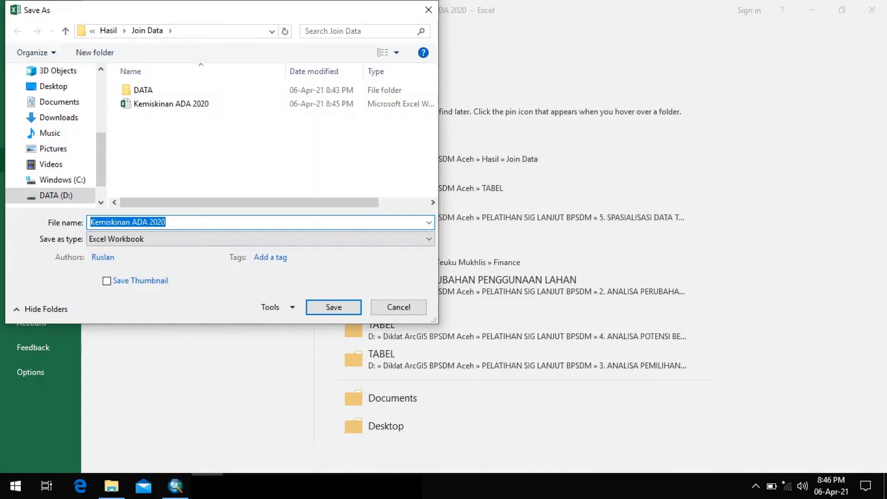
click(260, 239)
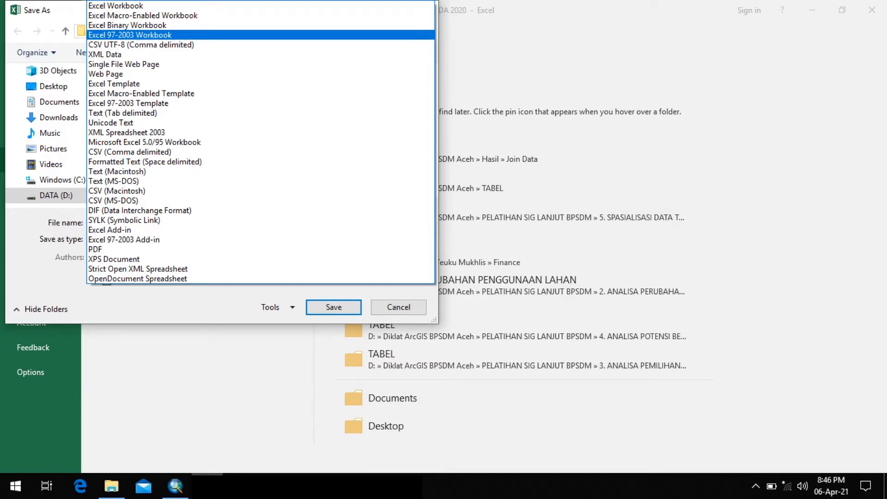
click(184, 35)
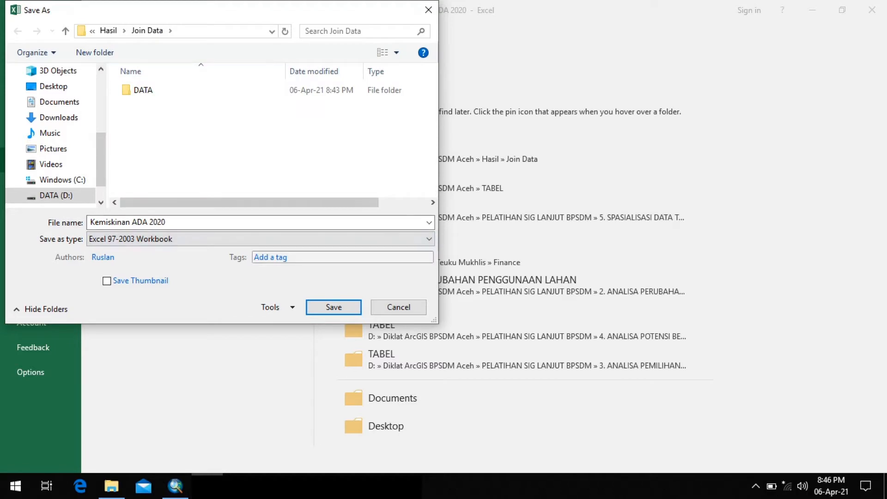
Step: Name the workbook copy Kemiskinan ADA 2020 mau join and save it despite the compatibility check
key(shift+Tab)
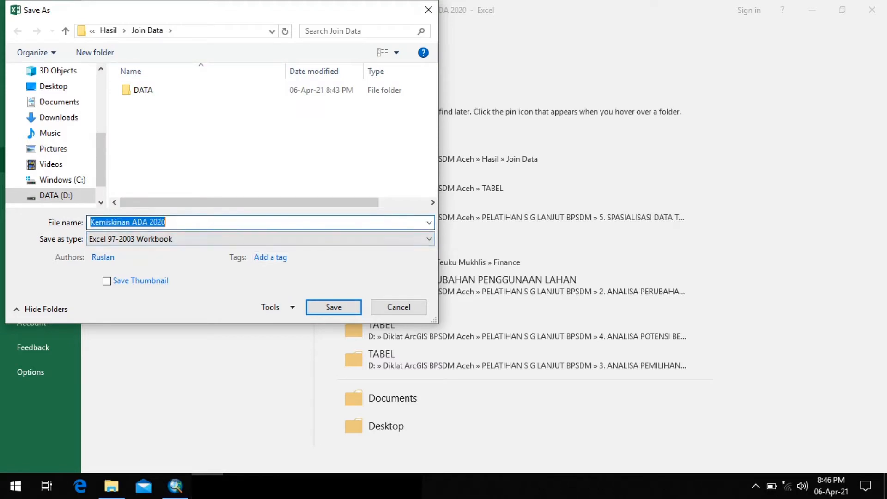
click(169, 222)
text(join)
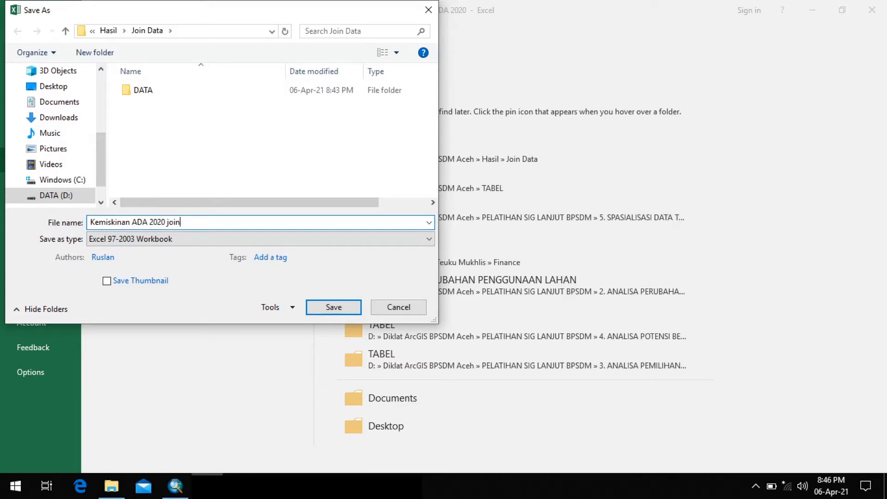
text(mau)
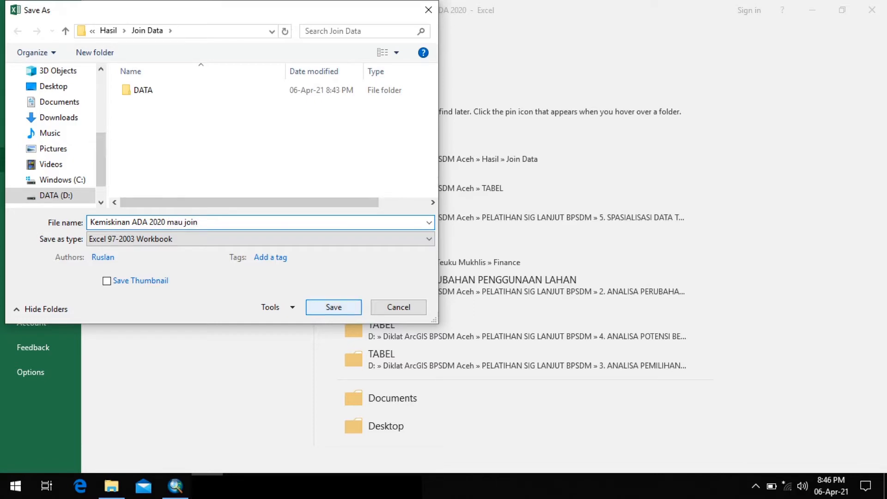
key(Return)
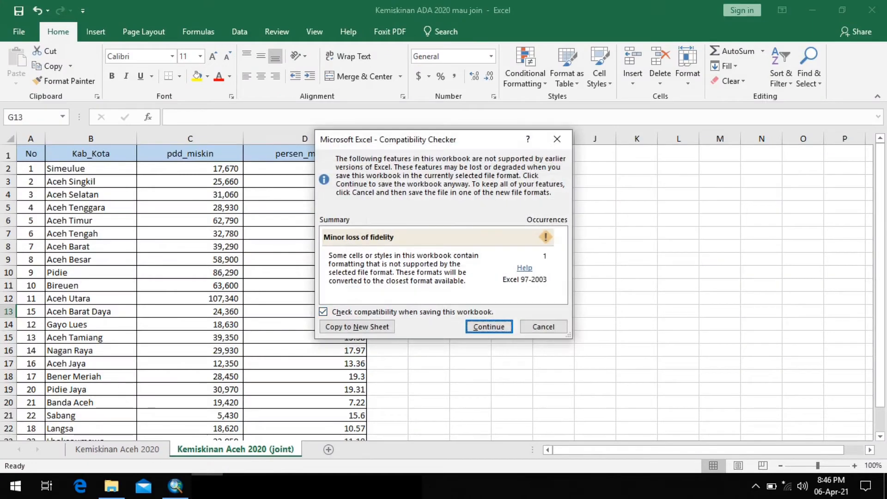
key(Return)
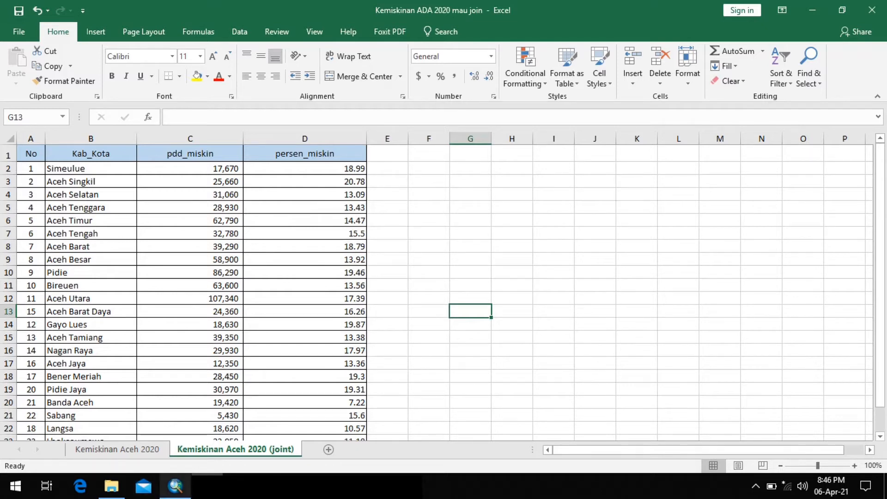
Step: Return to ArcMap and begin joining a table to the KABUPATEN layer using its Kab_Kota field
click(175, 486)
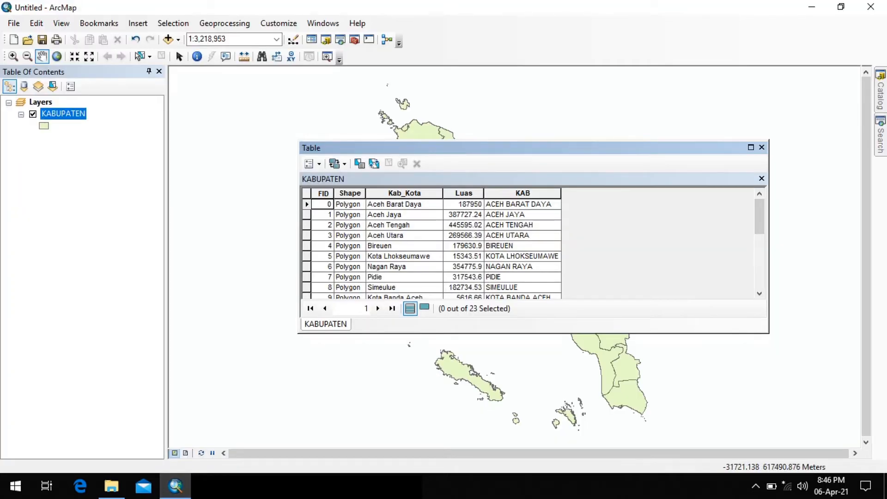
click(313, 164)
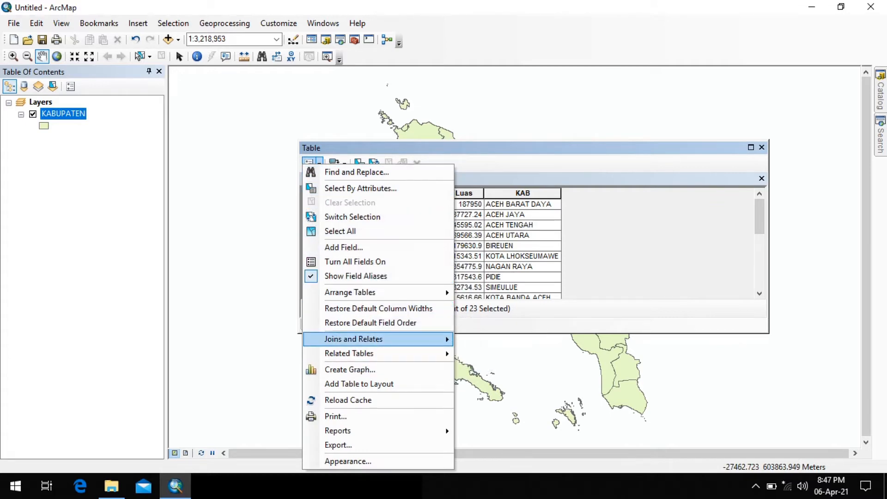
mouse_move(354, 339)
click(486, 340)
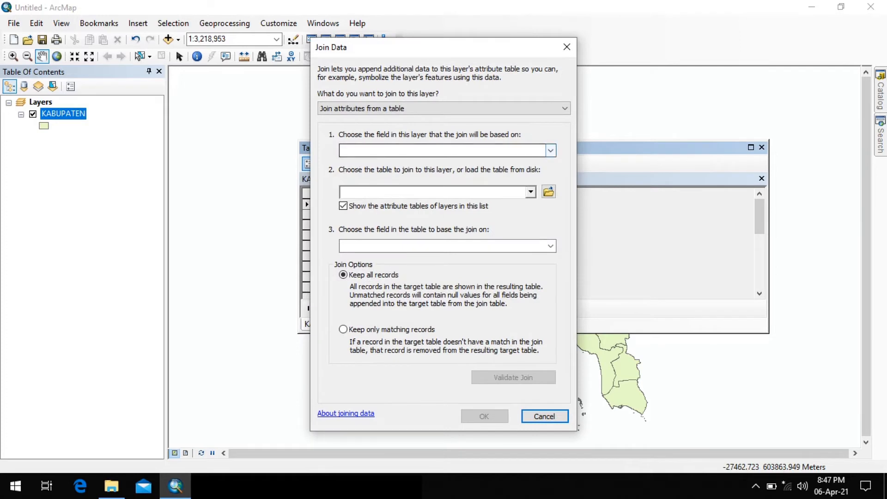
click(550, 150)
click(356, 171)
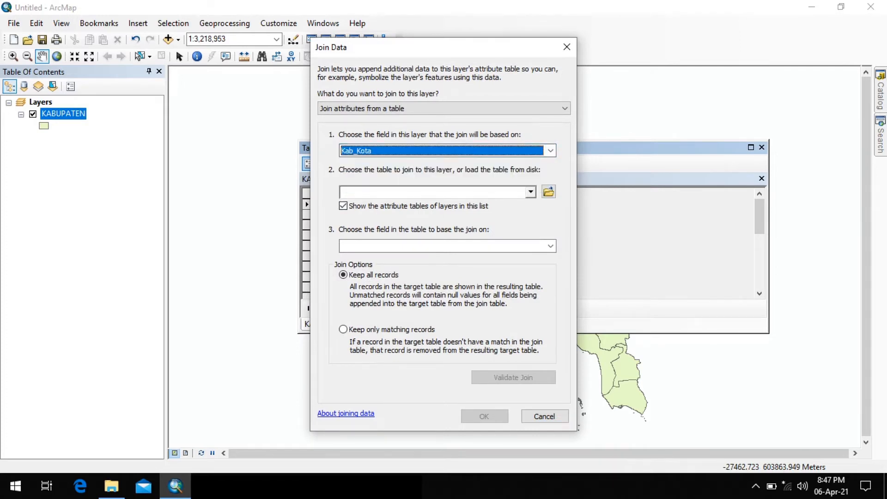
Step: Load the 'Kemiskinan Aceh 2020 (joint)$' sheet of Kemiskinan ADA 2020 mau join.xls as the table to join to the layer
click(531, 192)
click(531, 192)
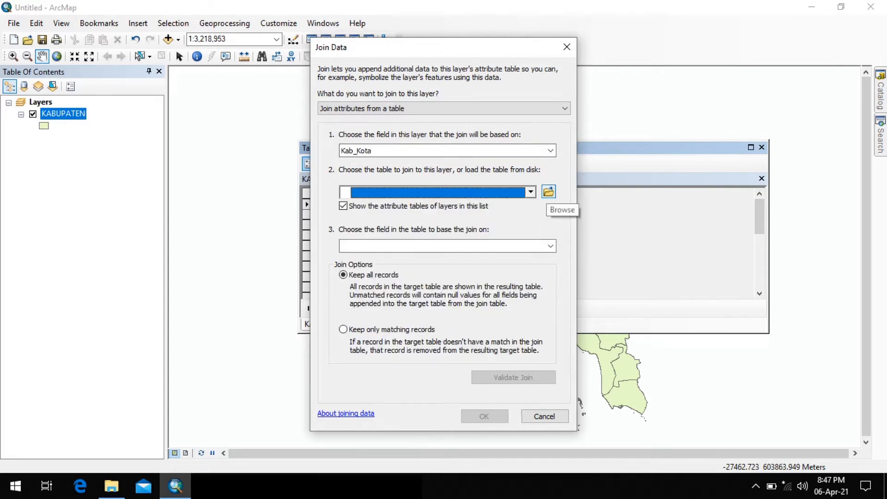
click(549, 192)
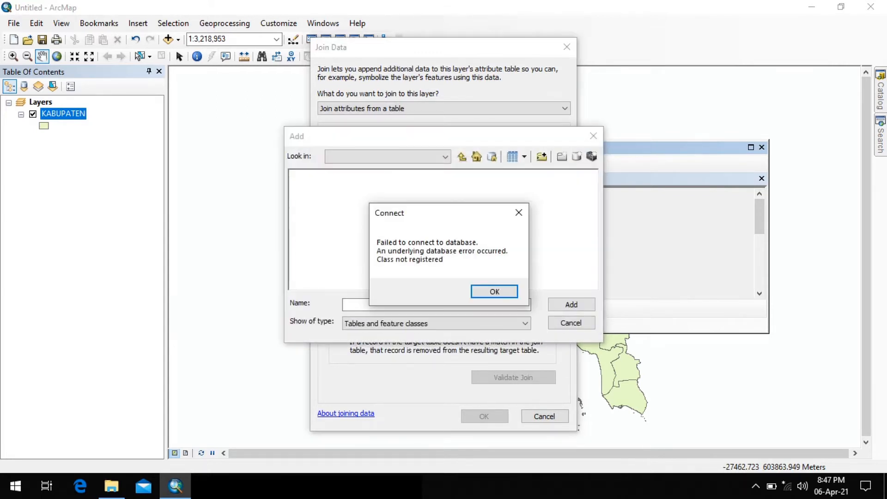
key(Return)
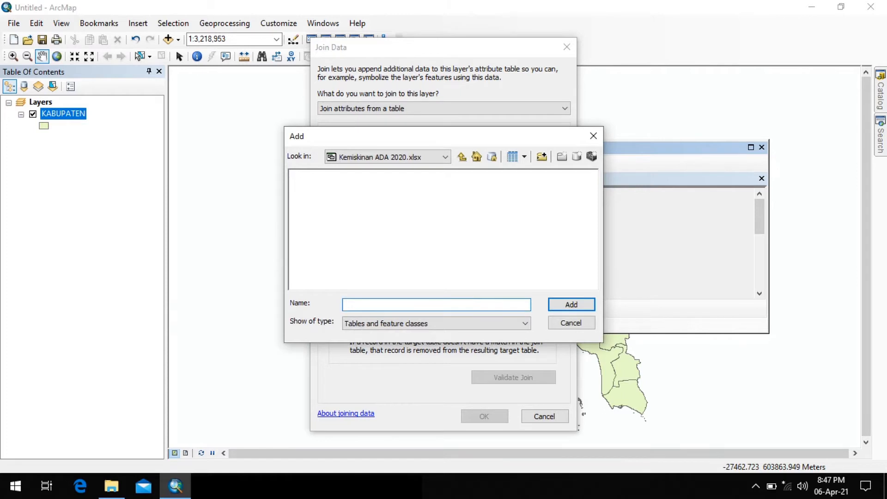
click(463, 156)
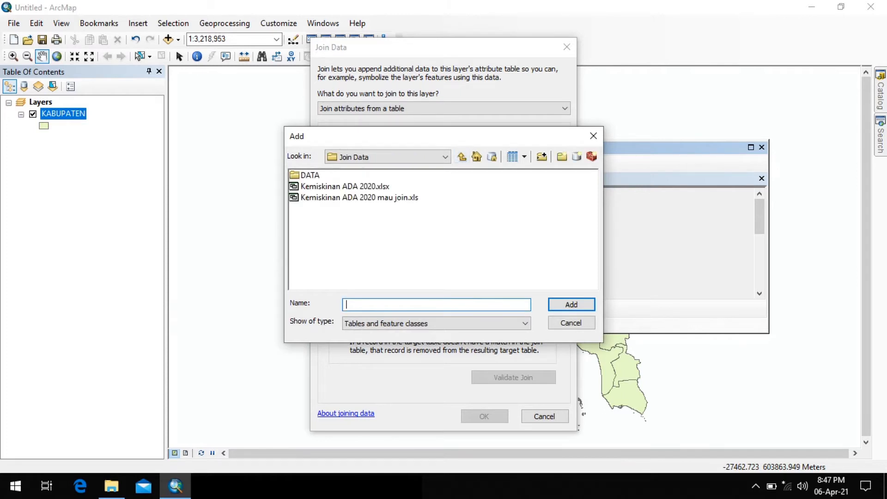
click(360, 198)
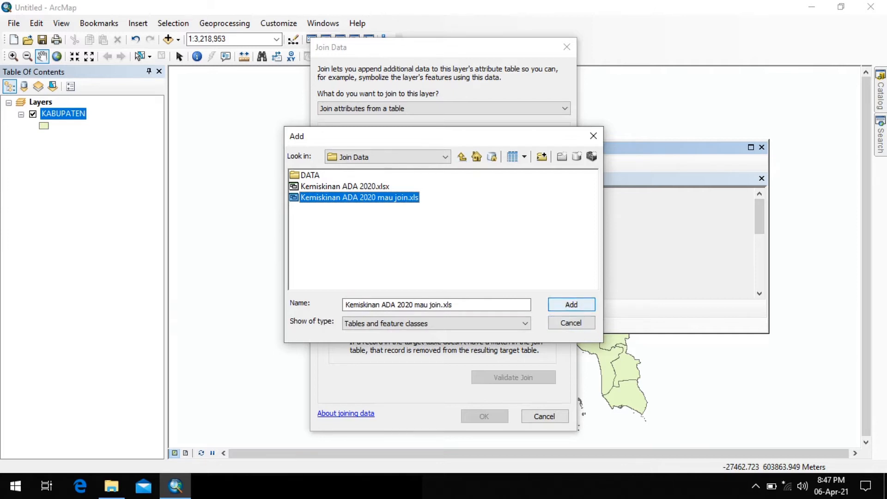
click(572, 305)
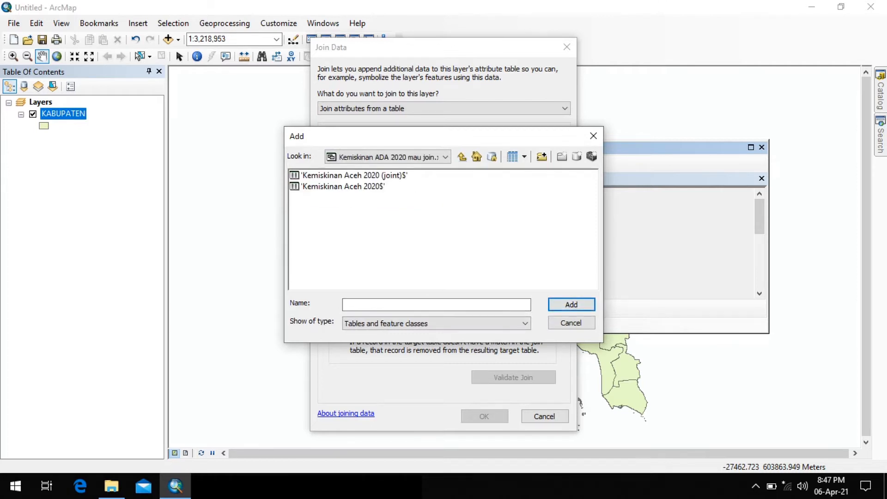
click(355, 176)
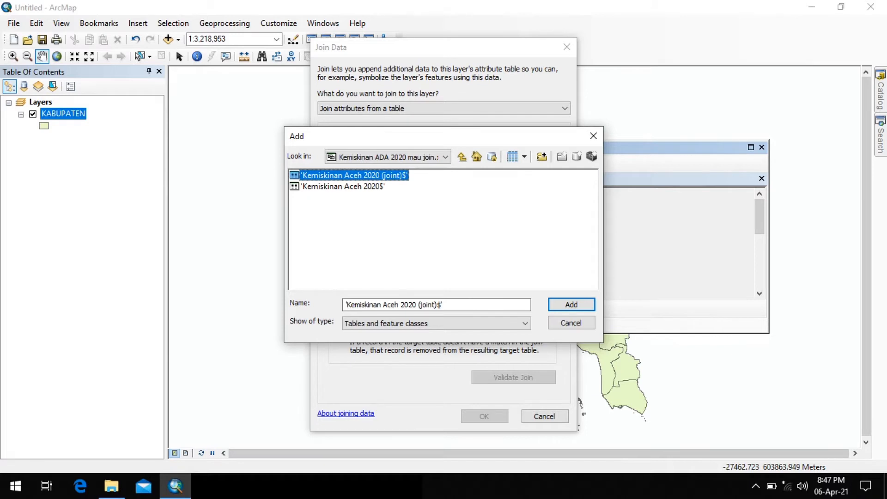
click(571, 305)
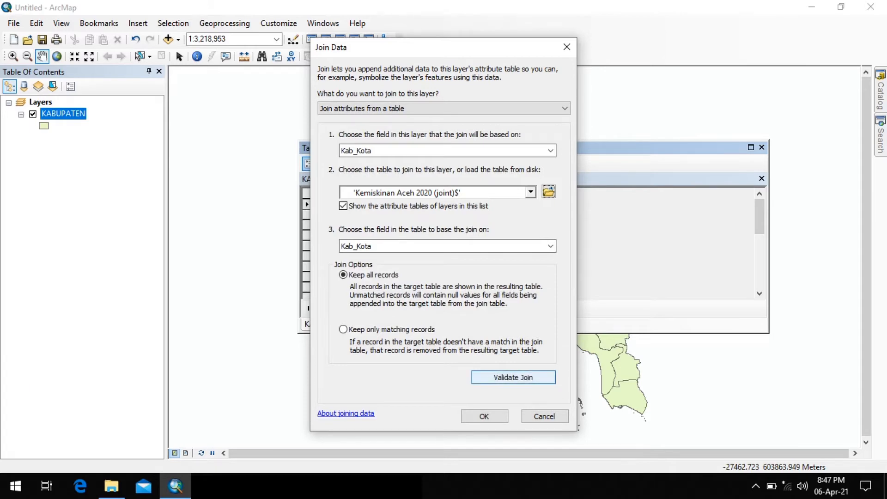
Step: Validate the join based on Kab_Kota and apply it with all records kept
click(513, 377)
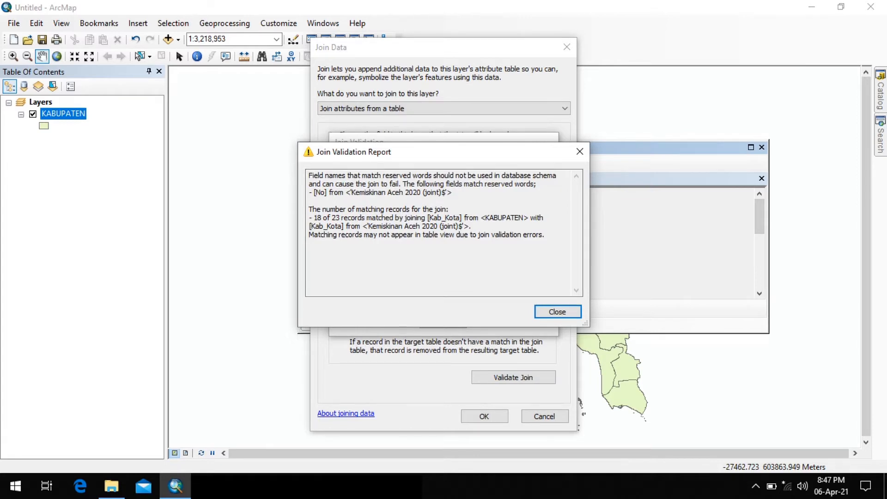
click(558, 312)
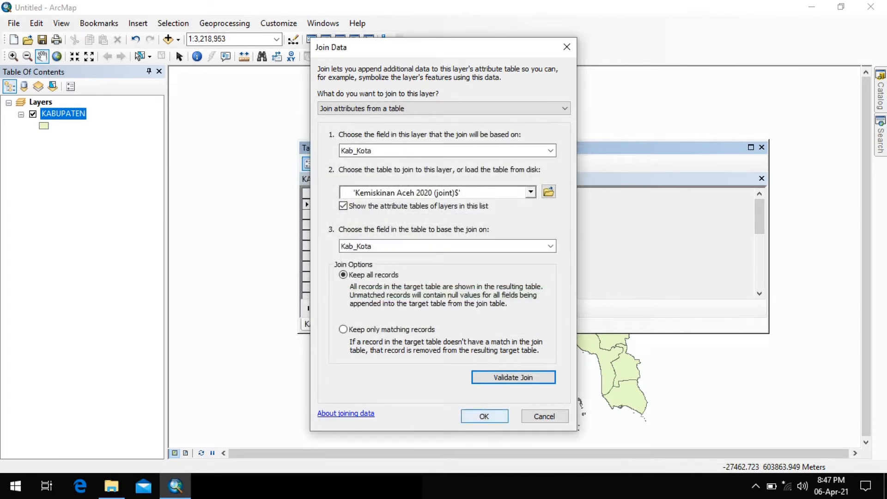
click(484, 416)
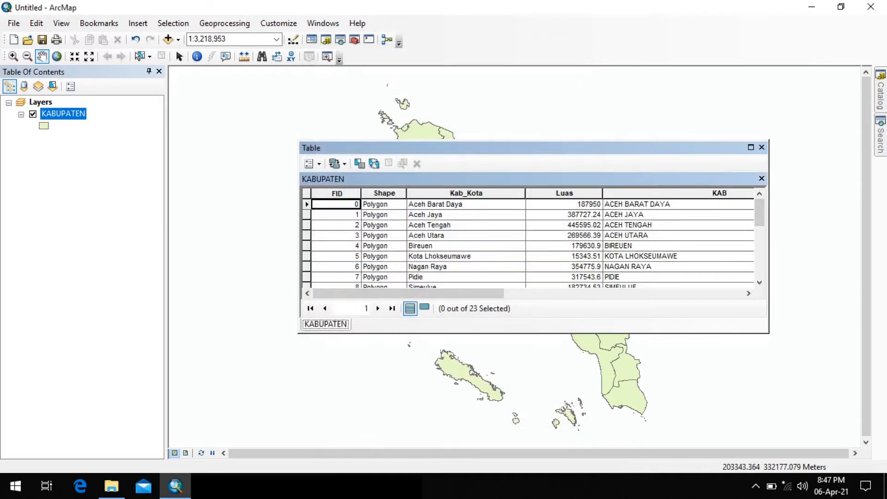
Step: Check the joined poverty fields in the KABUPATEN table and select every record whose joined values are null
scroll(531, 241, down, 1)
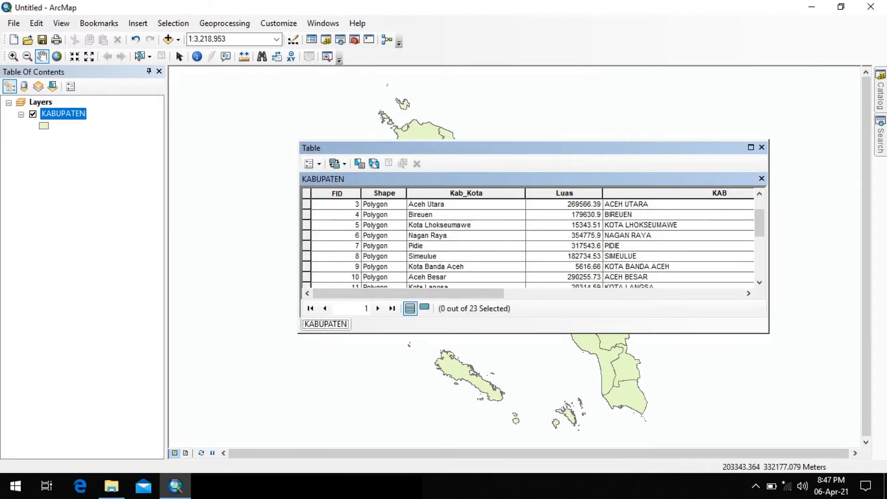
scroll(532, 241, down, 1)
scroll(532, 240, down, 2)
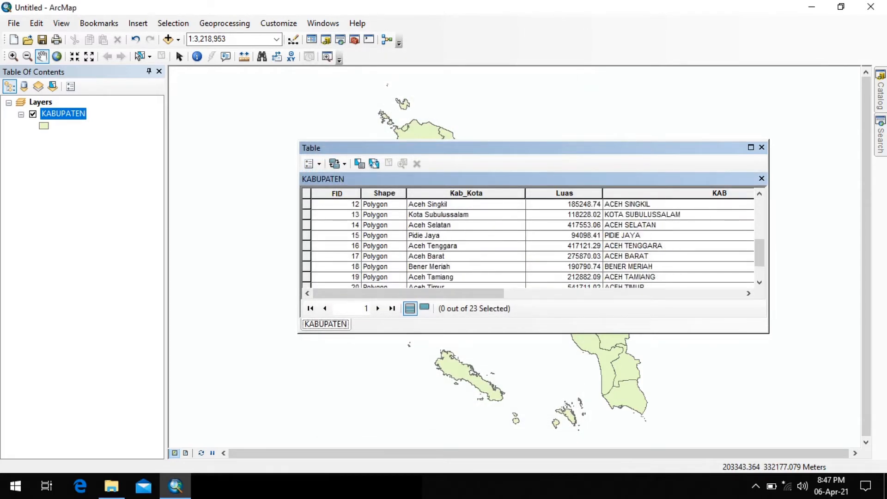
scroll(532, 240, down, 1)
drag(408, 293, 648, 293)
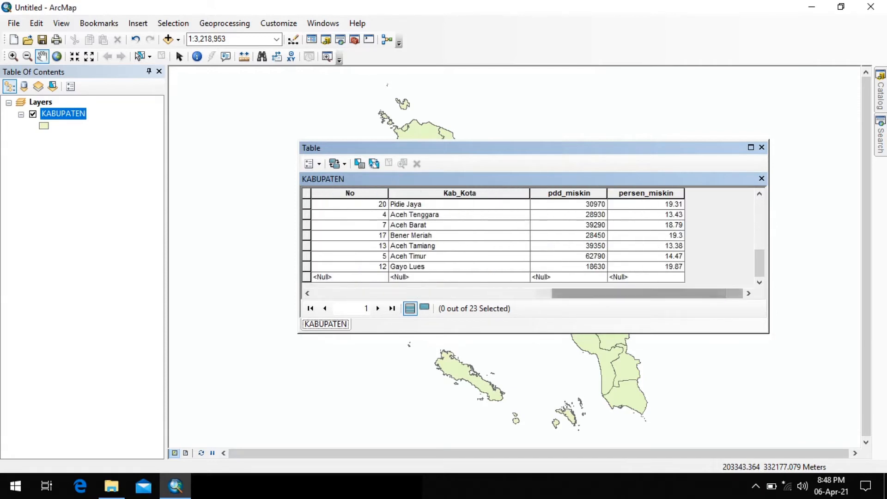
scroll(532, 240, up, 5)
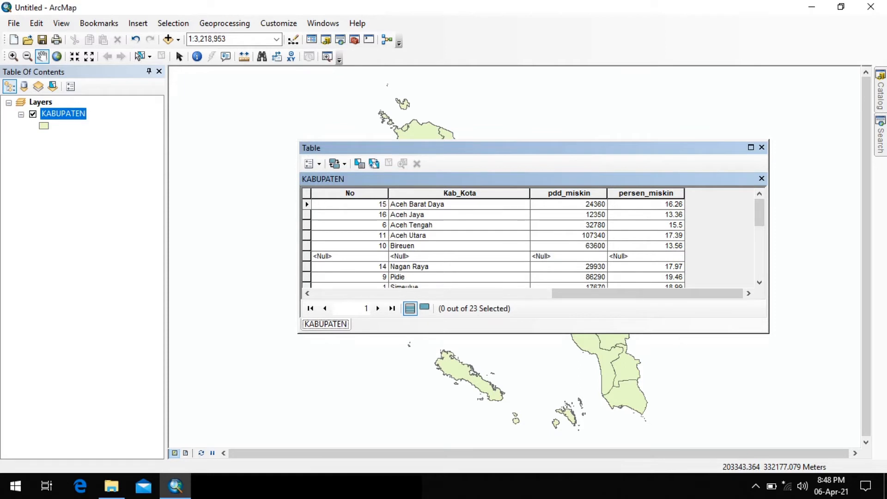
click(306, 256)
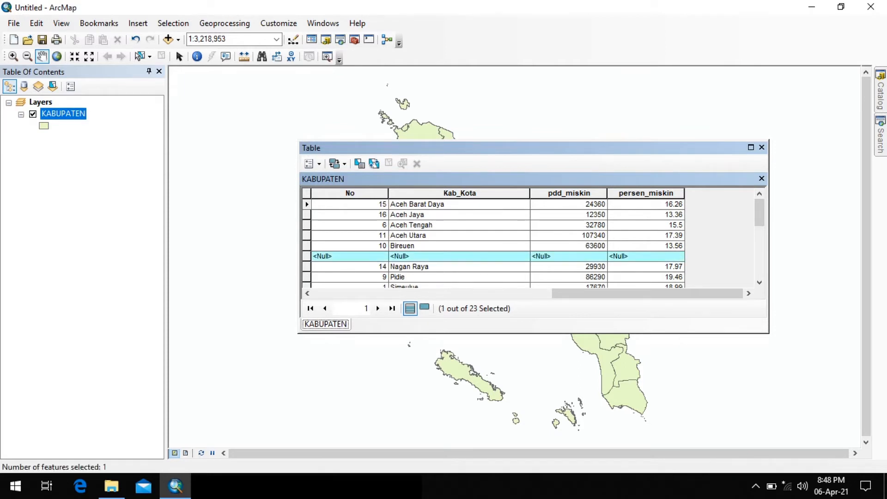
scroll(306, 256, down, 2)
scroll(531, 241, up, 1)
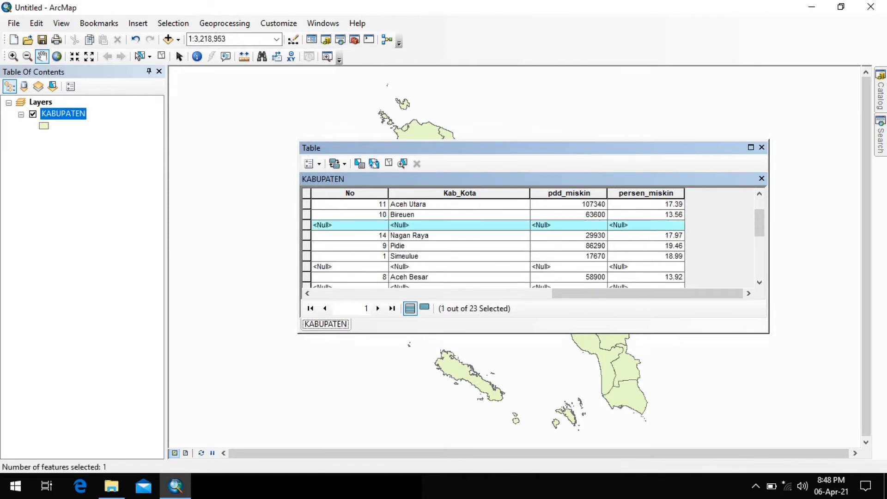
ctrl+click(306, 266)
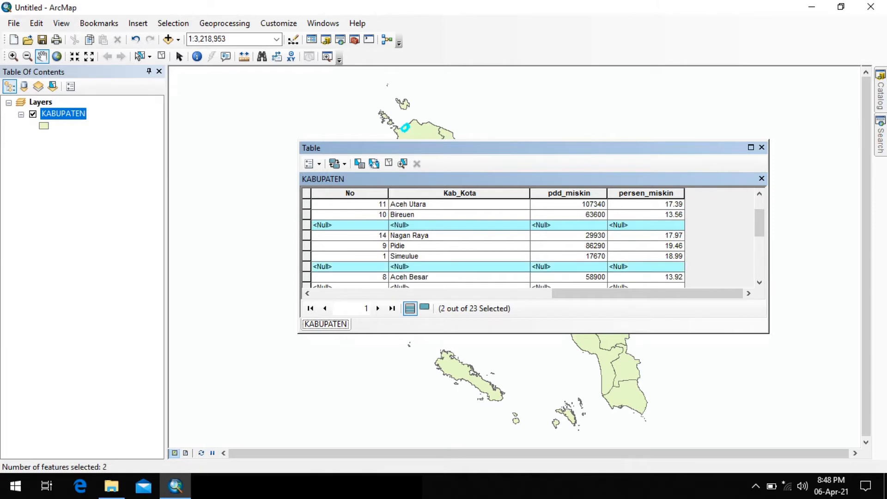
scroll(306, 267, down, 2)
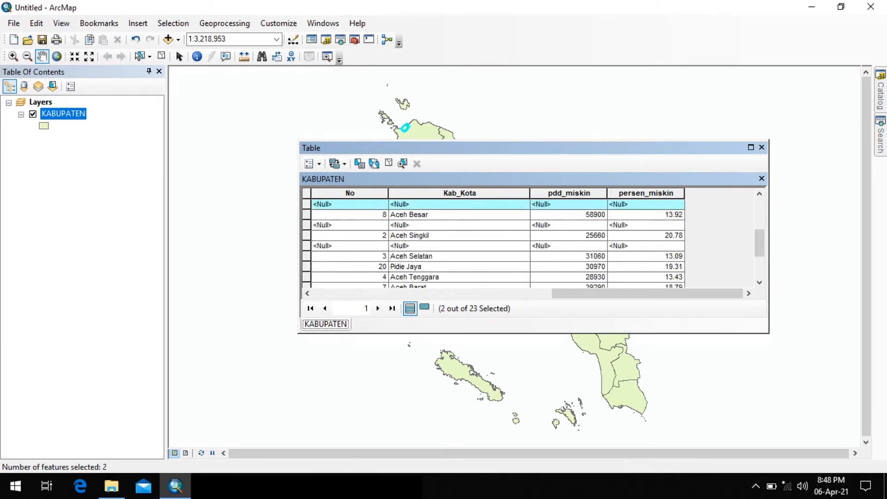
ctrl+click(307, 225)
ctrl+click(306, 246)
scroll(307, 246, down, 2)
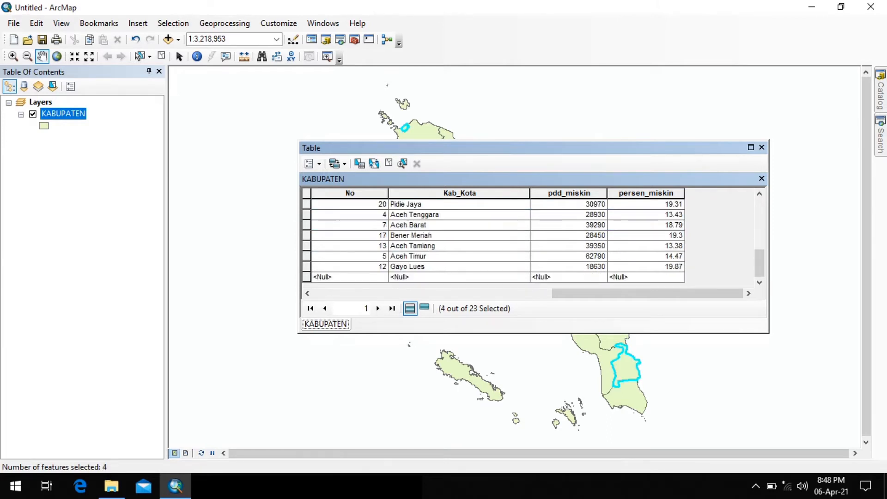
ctrl+click(306, 277)
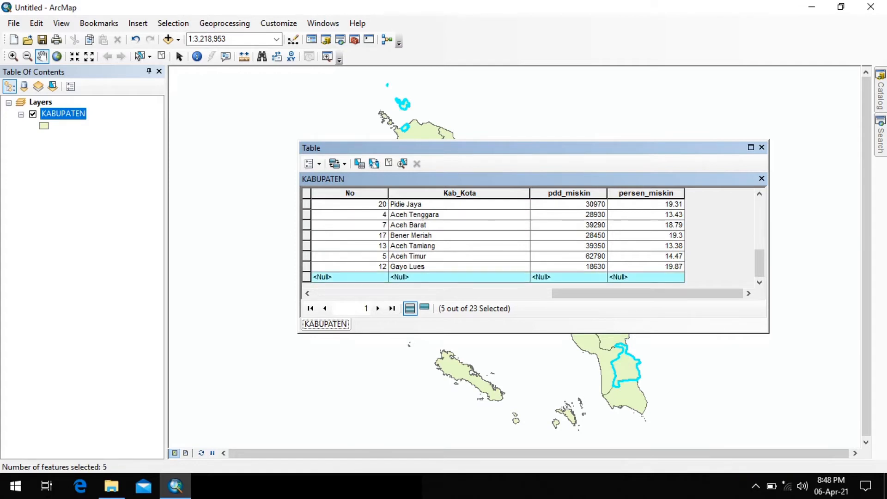
Step: Review the Kab_Kota names of the selected unmatched records, and clear the selection
drag(648, 293, 409, 294)
scroll(531, 240, up, 1)
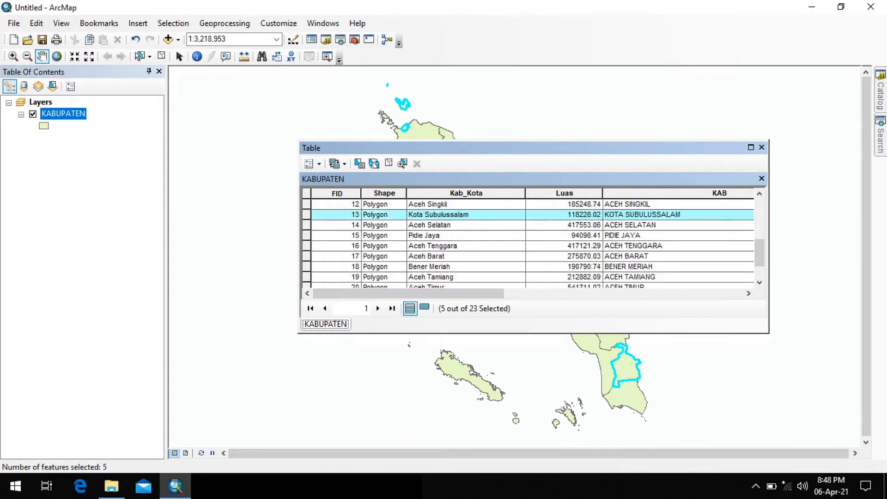
scroll(531, 241, up, 1)
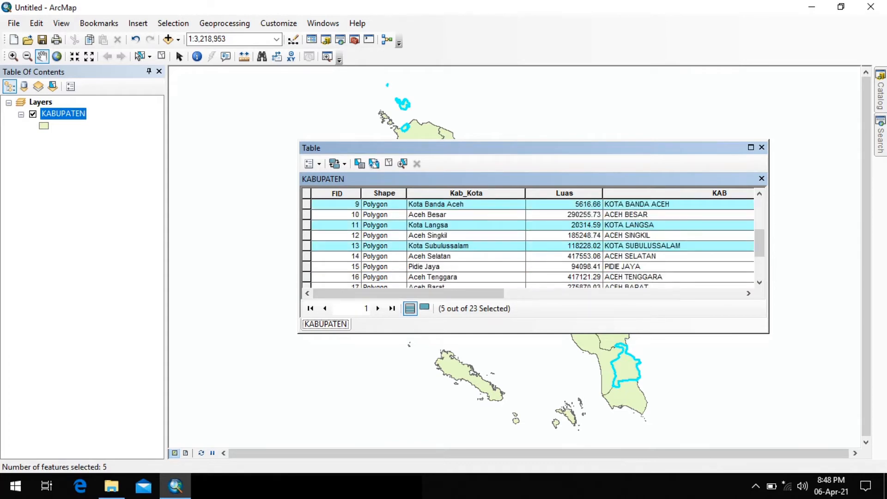
scroll(532, 240, up, 1)
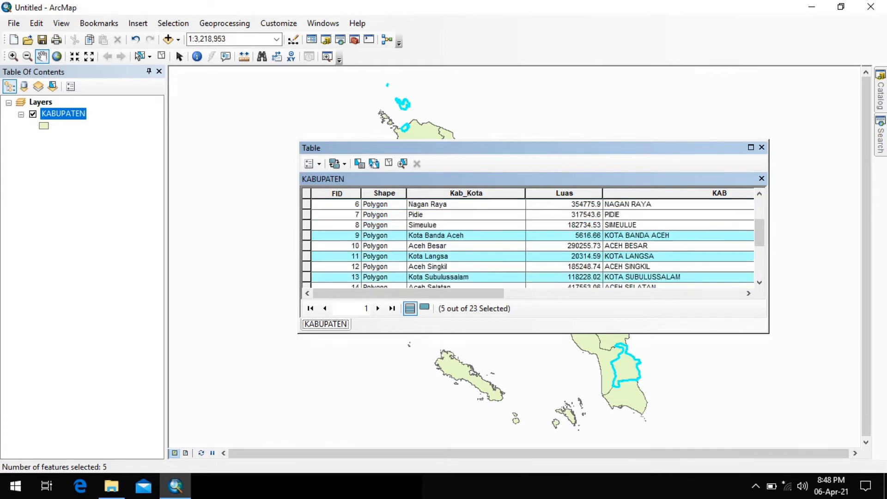
scroll(532, 240, up, 1)
scroll(531, 241, up, 1)
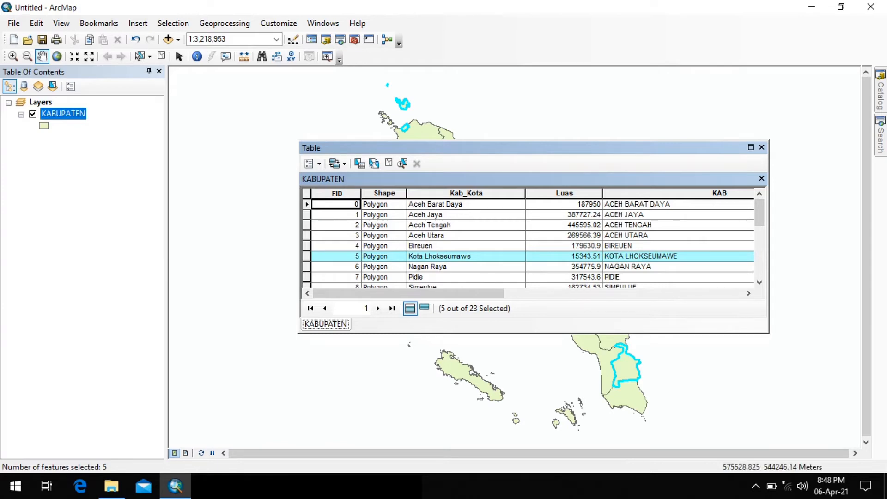
click(389, 163)
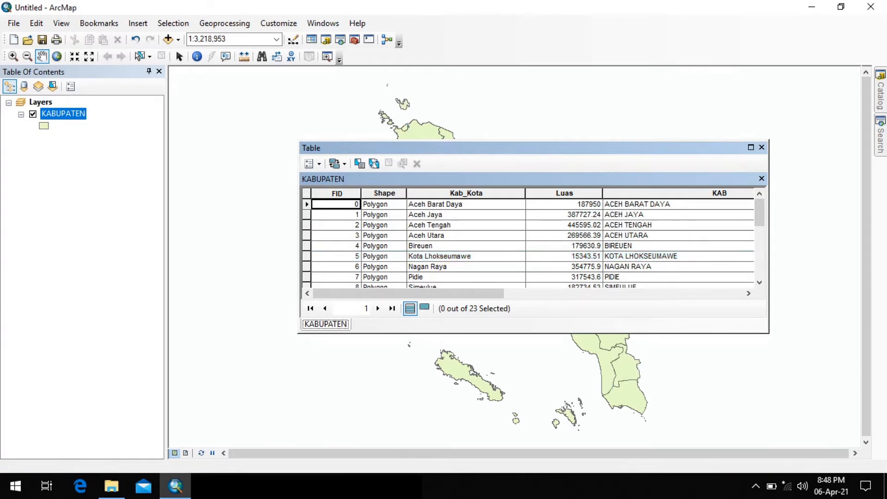
Step: Remove all joins from the KABUPATEN attribute table
click(313, 164)
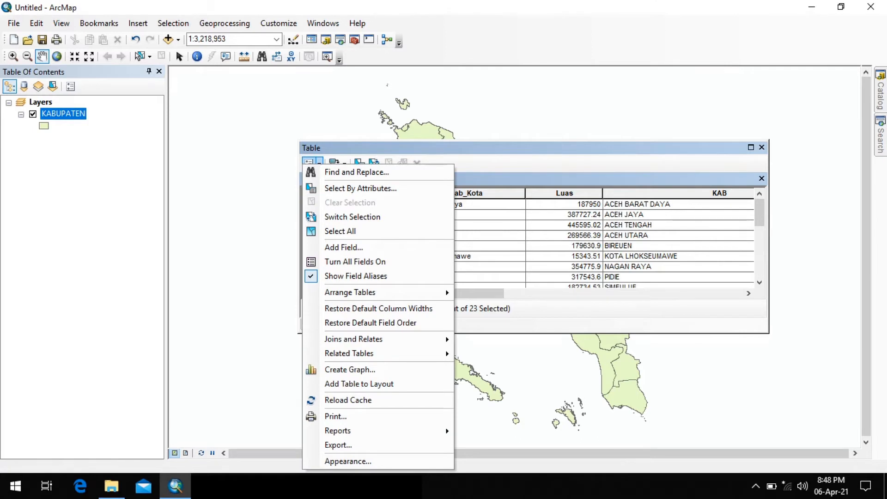
mouse_move(354, 338)
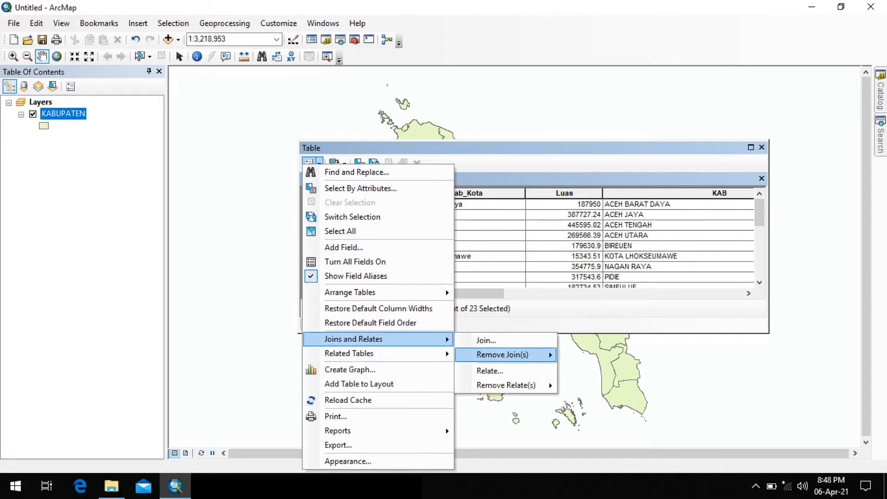
mouse_move(502, 355)
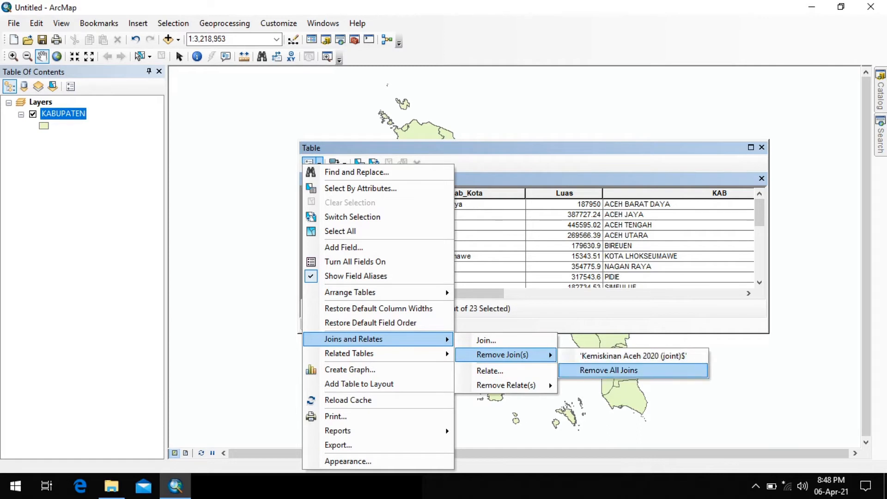
click(608, 370)
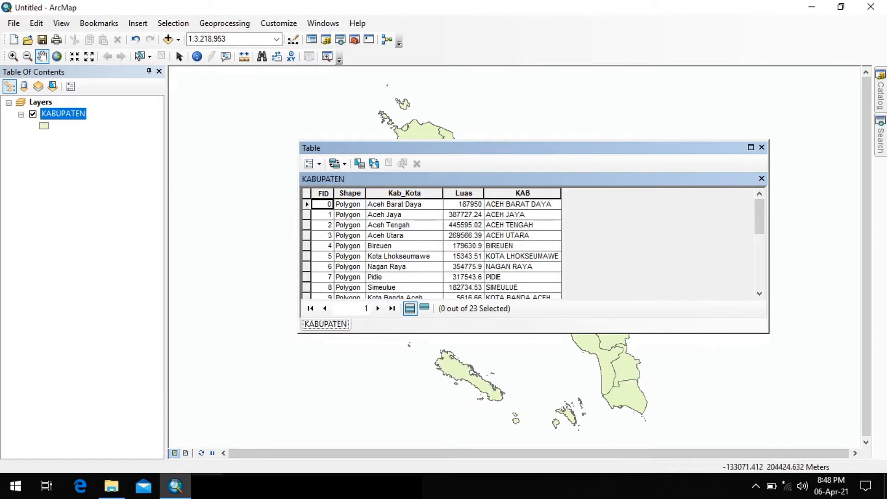
Step: Switch to the Excel workbook and rename Banda Aceh to Kota Banda Aceh and Sabang to Kota Sabang in the Kab_Kota column
click(207, 486)
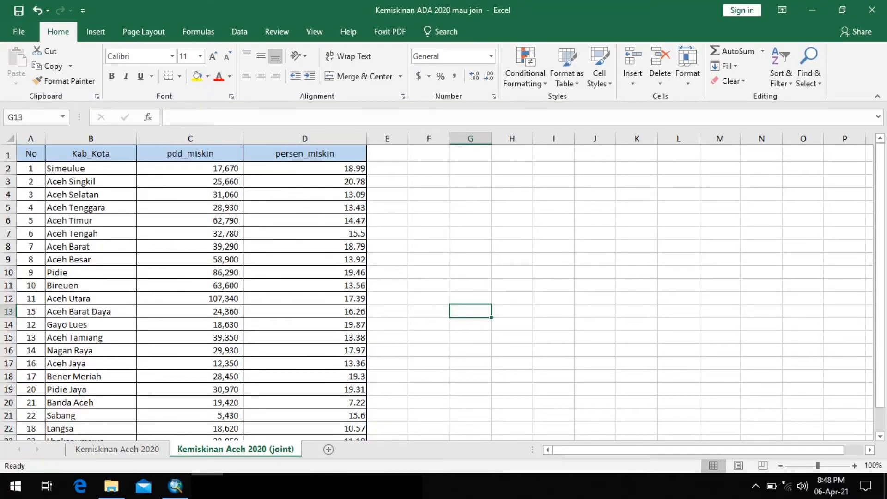
scroll(444, 291, down, 1)
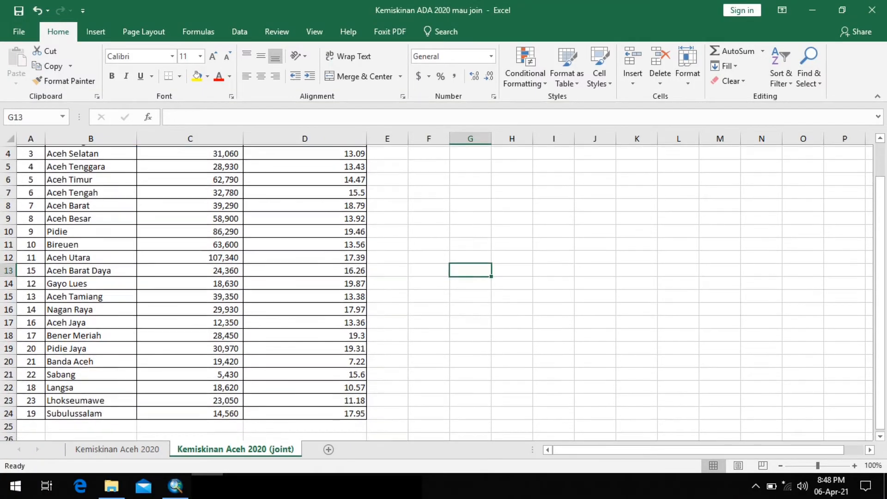
click(91, 360)
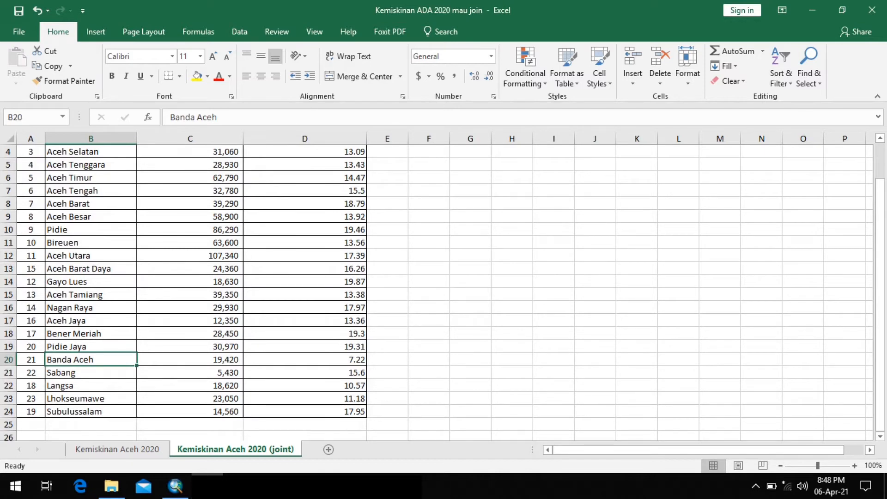
key(F2)
key(Home)
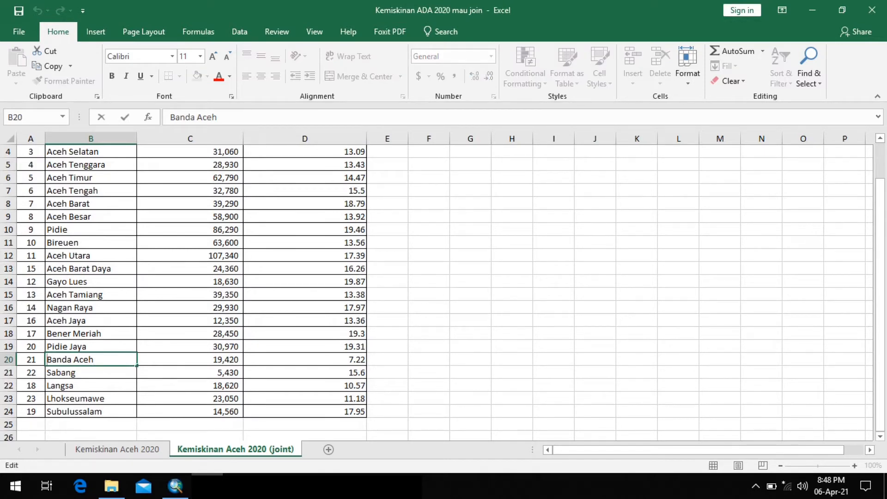
text(Kota)
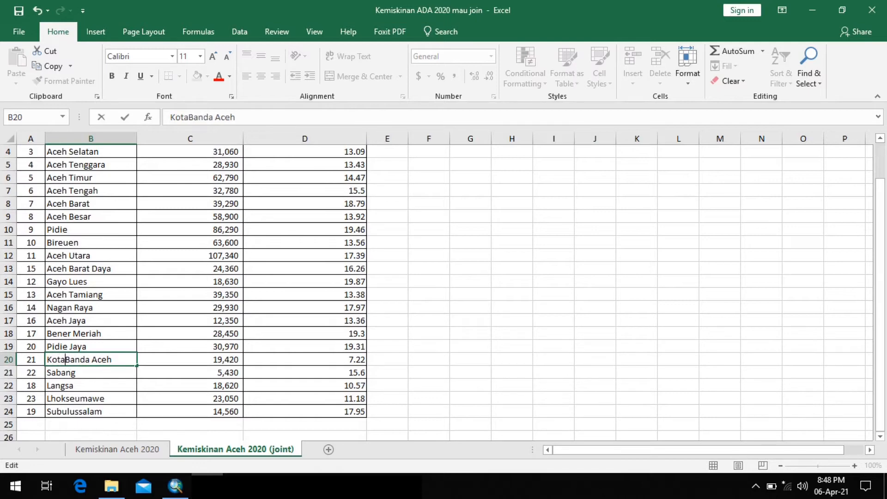
key(Return)
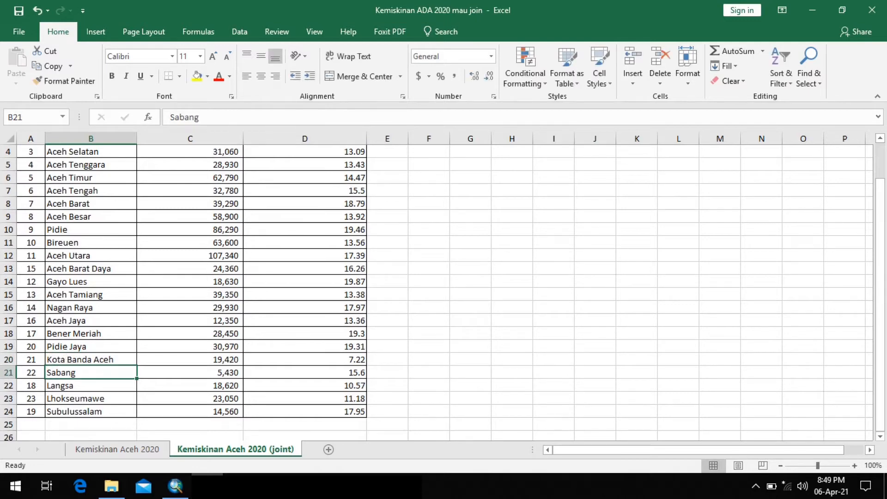
key(F2)
key(Home)
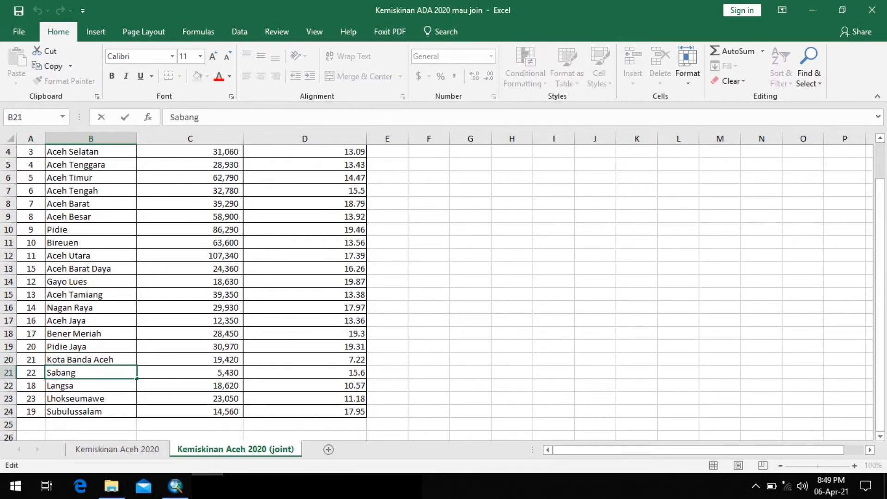
text(Kota)
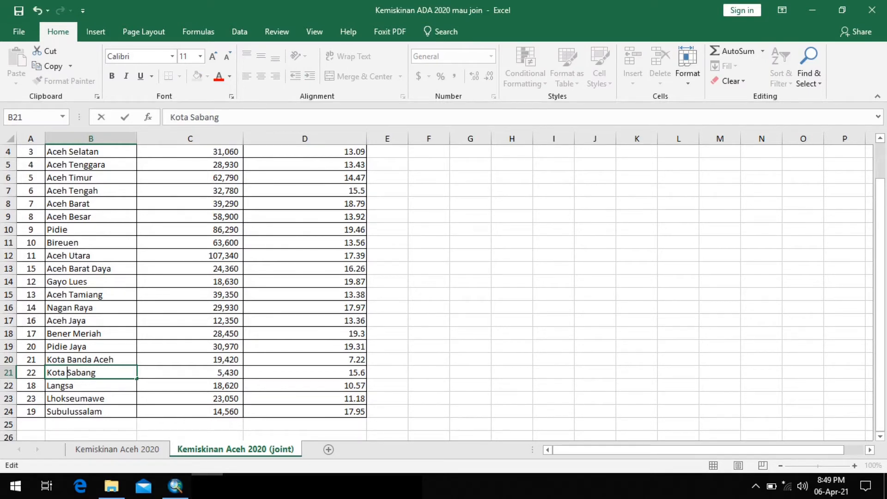
key(Return)
Step: Rename Langsa to Kota Langsa and Lhokseumawe to Kota Lhokseumawe in the Kab_Kota column
key(F2)
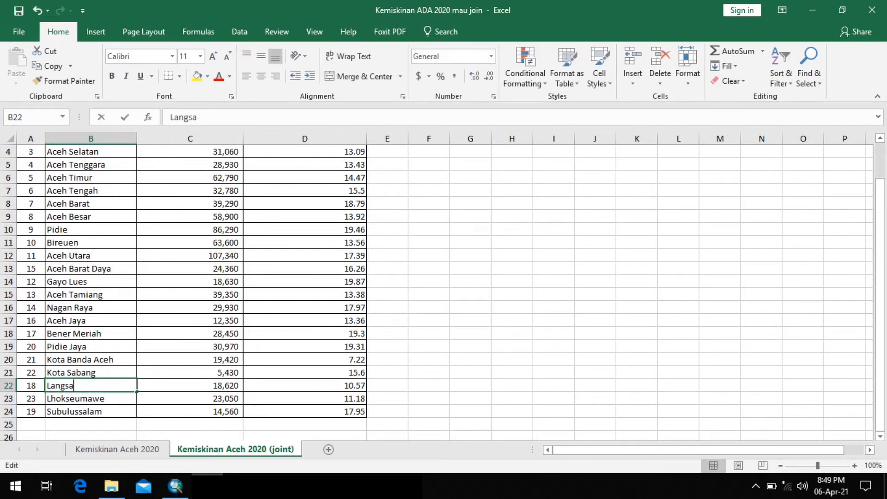
key(Home)
text(Kota)
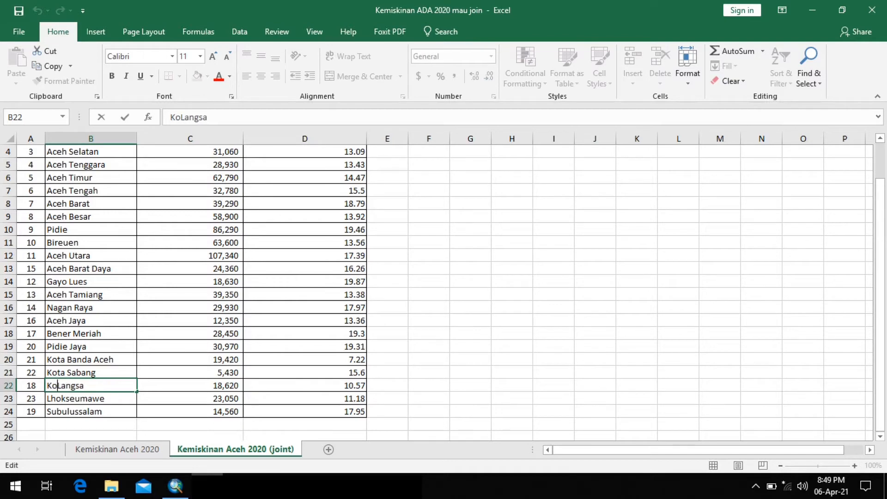
key(Return)
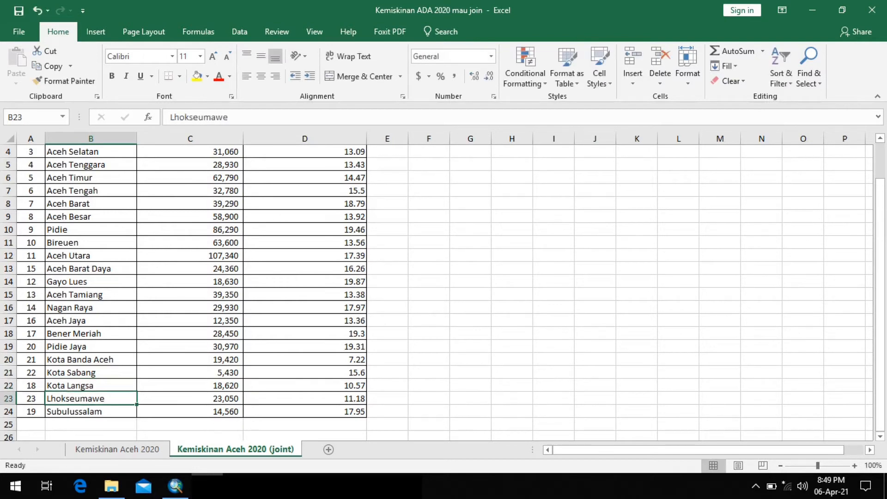
key(F2)
text(Kota)
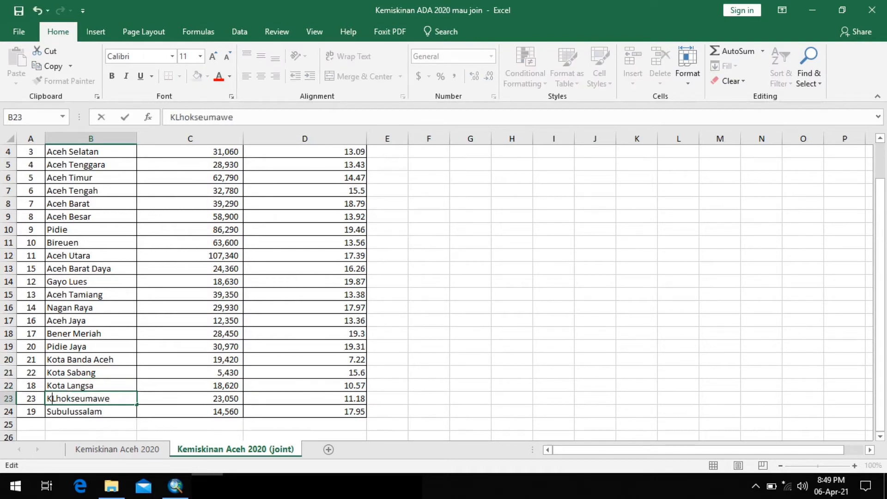
key(Return)
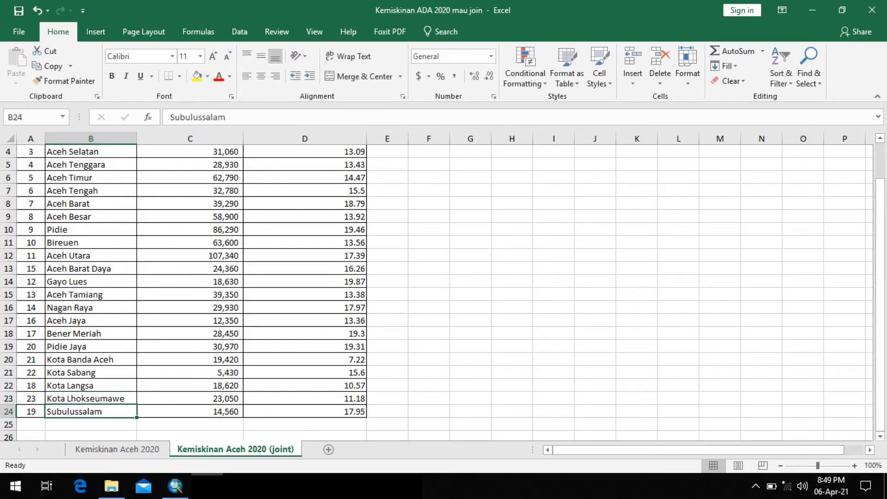
Step: Rename Subulussalam to Kota Subulussalam and save the workbook in its current format, accepting the compatibility check
key(F2)
key(Home)
text(Kota)
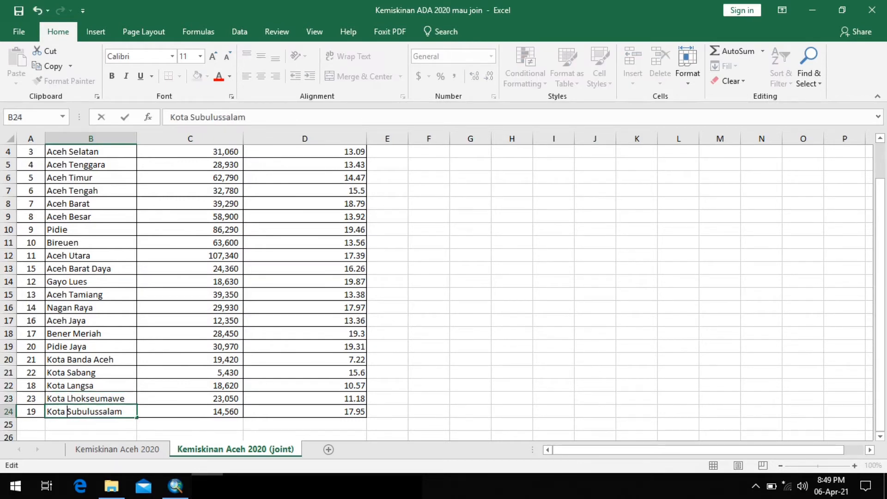
click(388, 386)
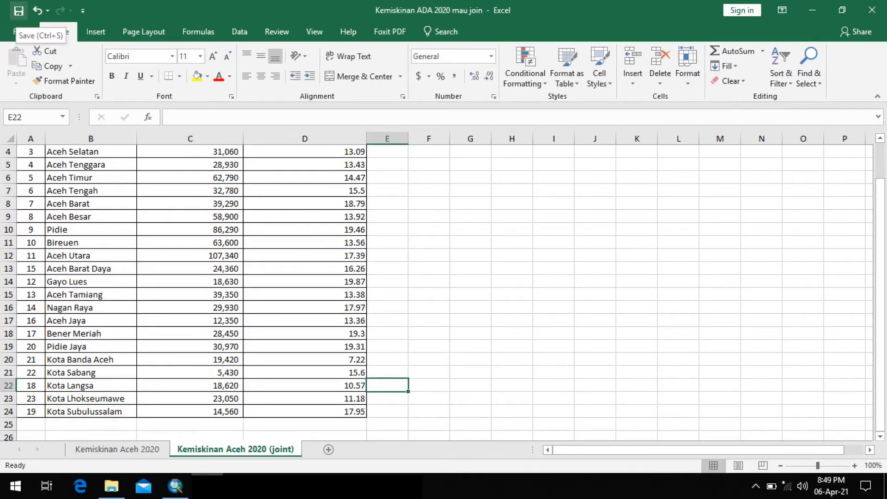
click(18, 10)
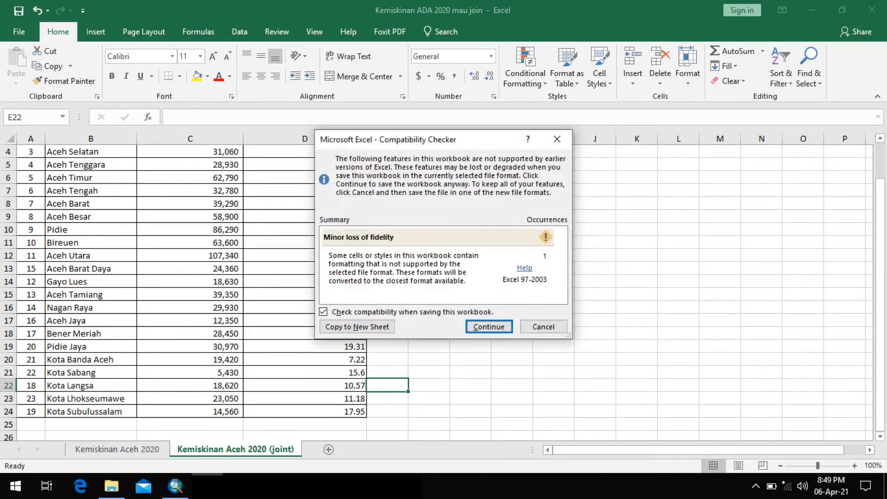
key(Return)
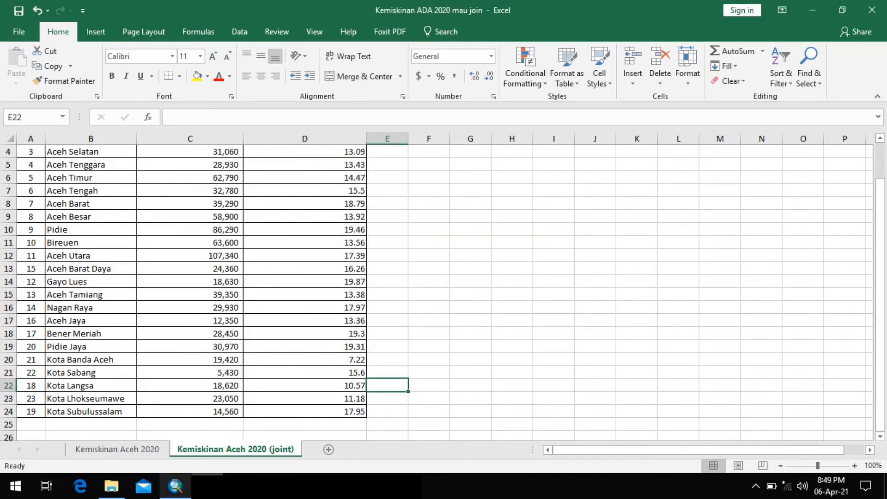
Step: Switch to ArcMap and start a table join on the KABUPATEN attribute table, based on the layer's Kab_Kota field
click(175, 486)
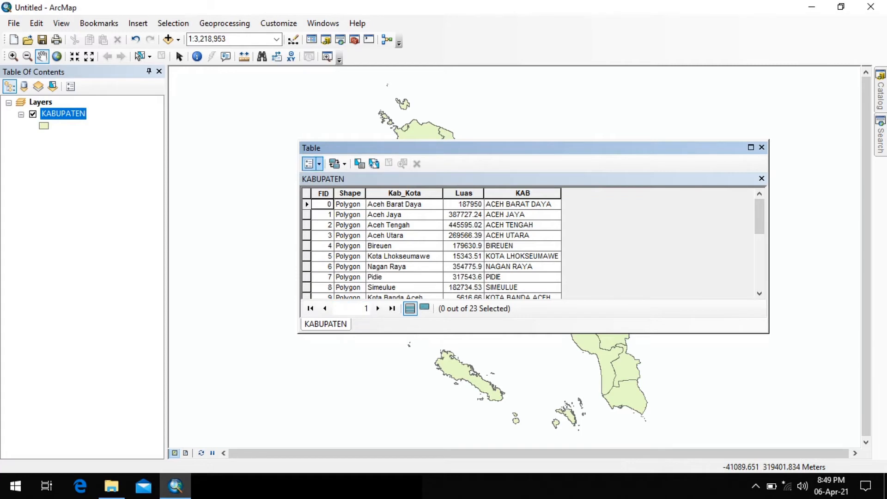
click(309, 163)
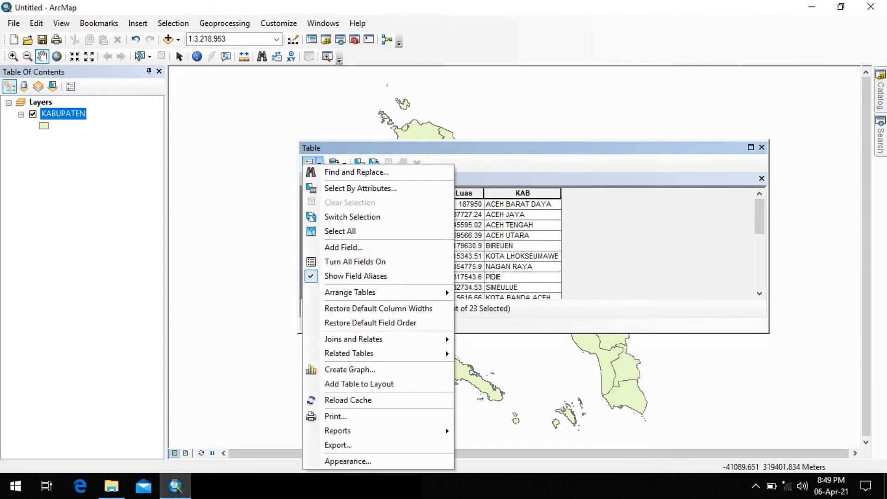
mouse_move(351, 339)
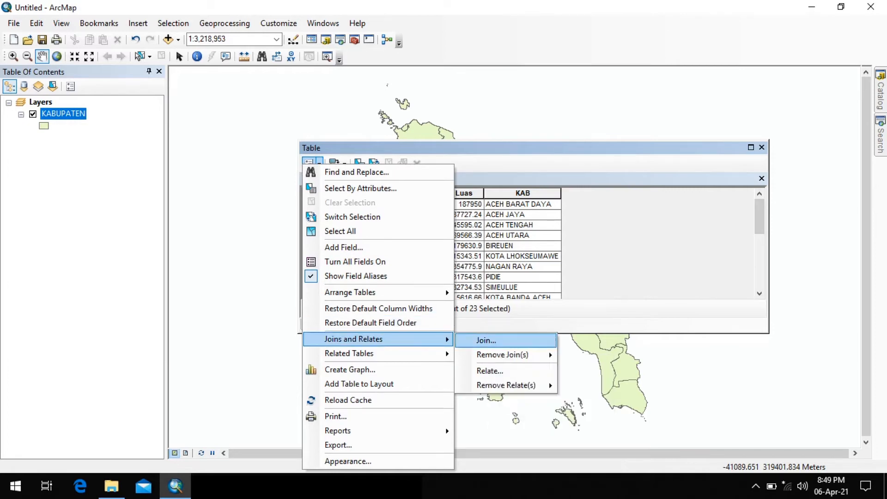
click(486, 340)
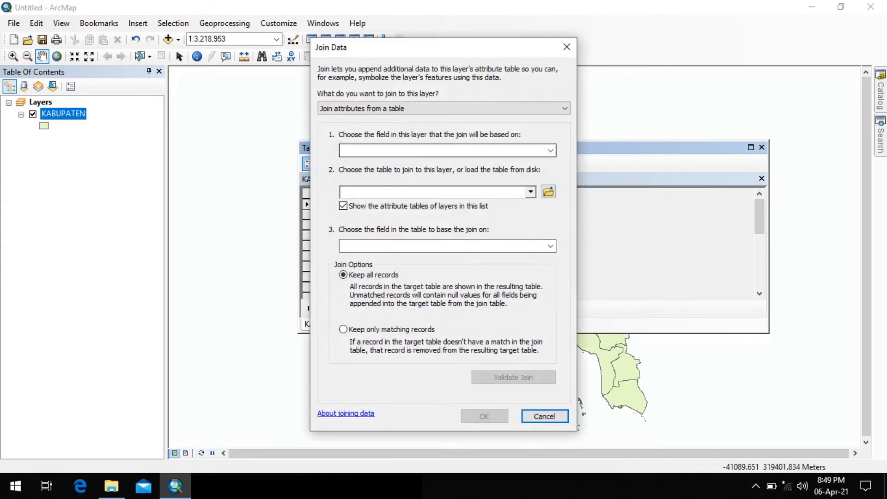
click(551, 151)
click(356, 171)
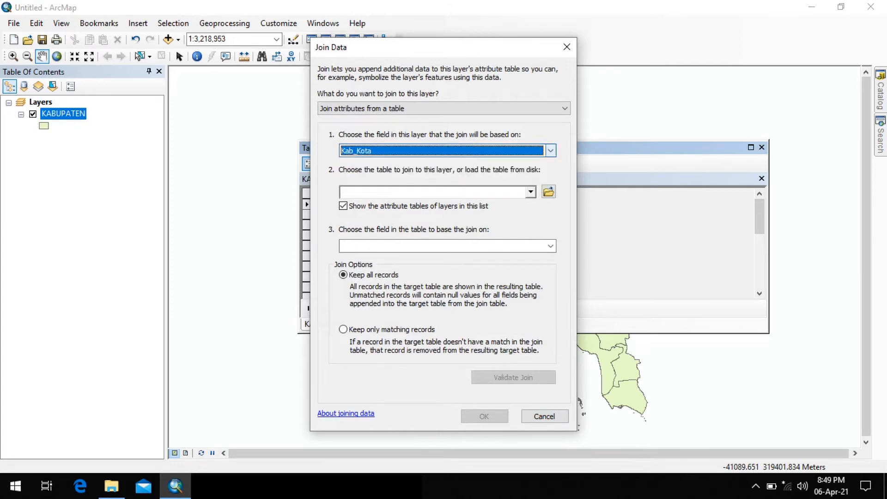
Step: Load the sheet 'Kemiskinan Aceh 2020 (joint)$' from Kemiskinan ADA 2020 mau join.xls as the table to join
click(548, 191)
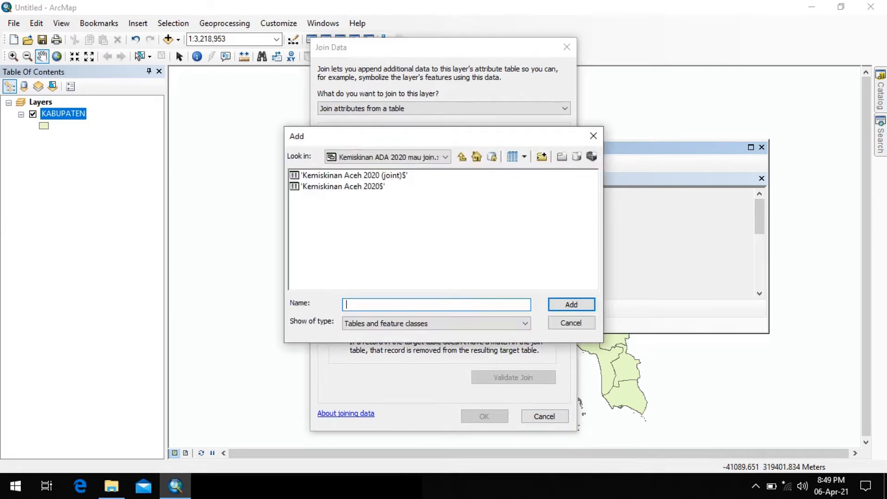
click(462, 156)
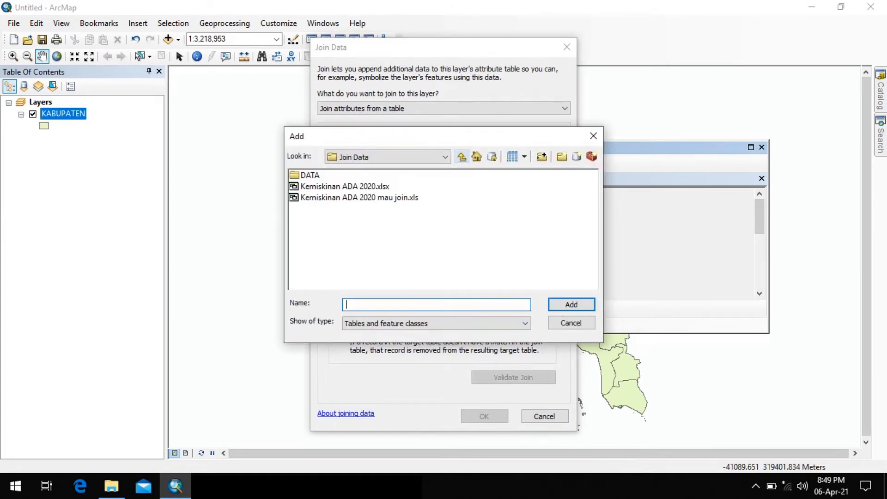
click(359, 198)
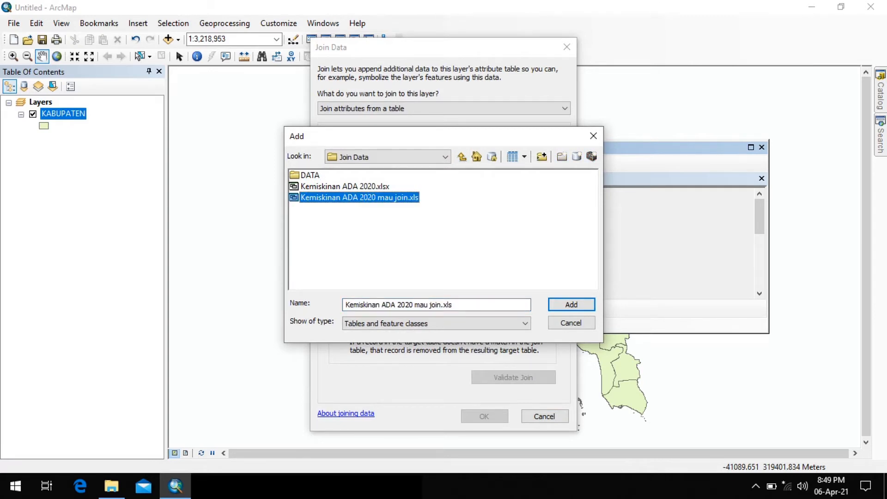
click(572, 305)
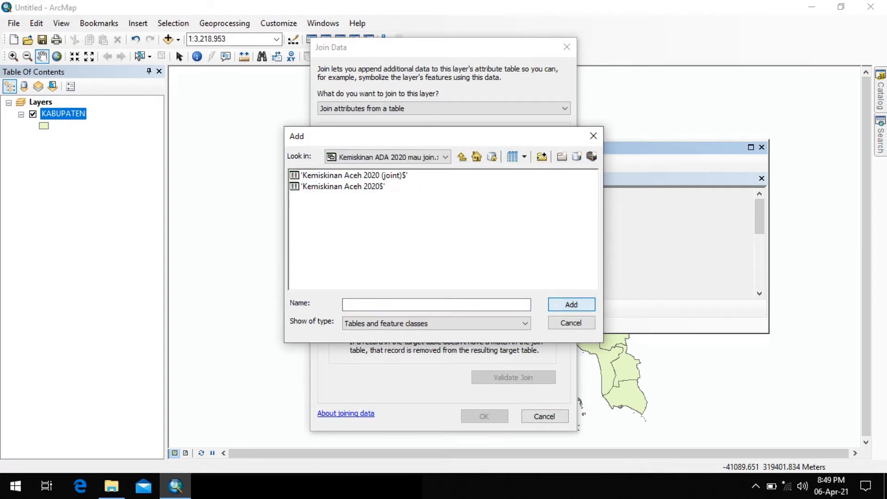
click(354, 175)
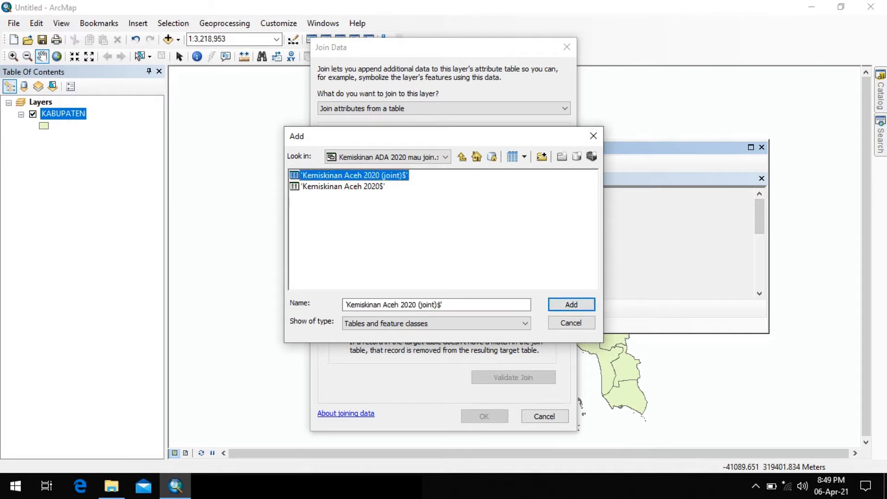
click(572, 305)
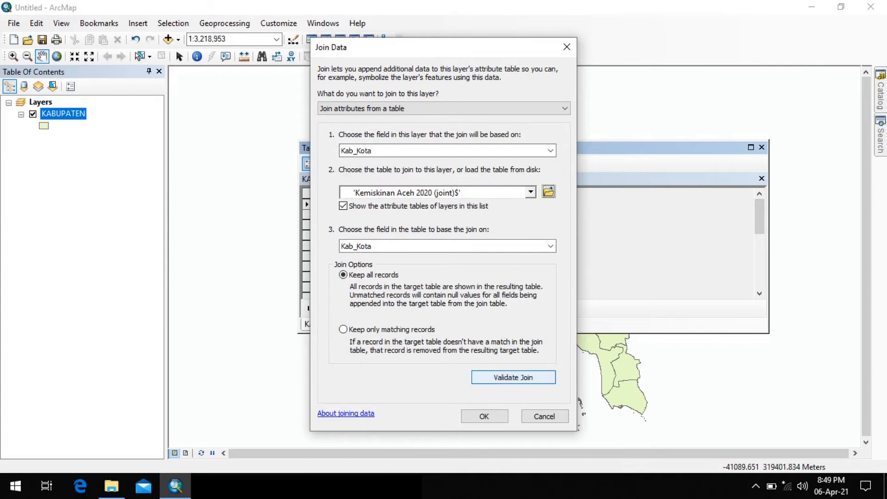
Step: Validate the join on Kab_Kota and apply it with all records kept
click(513, 378)
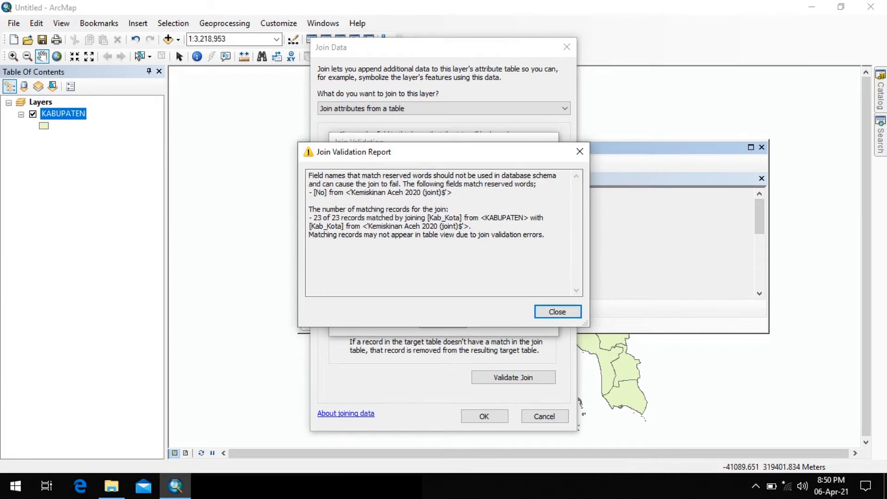
key(Return)
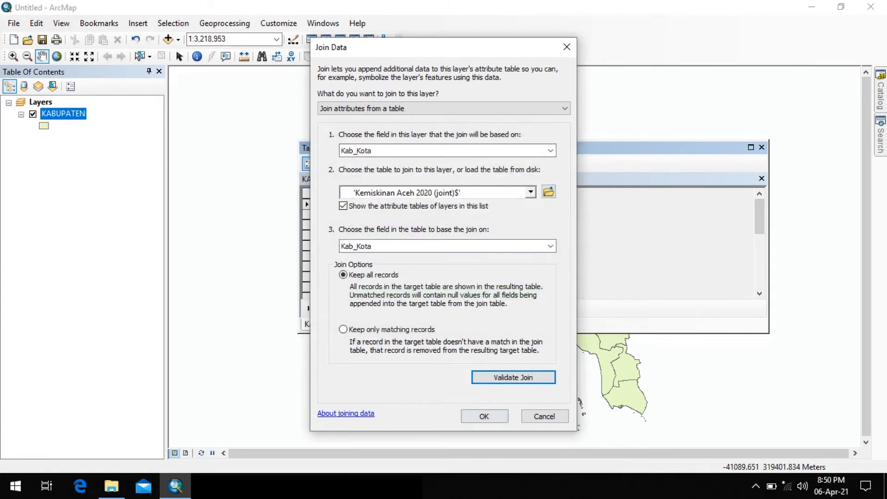
click(484, 416)
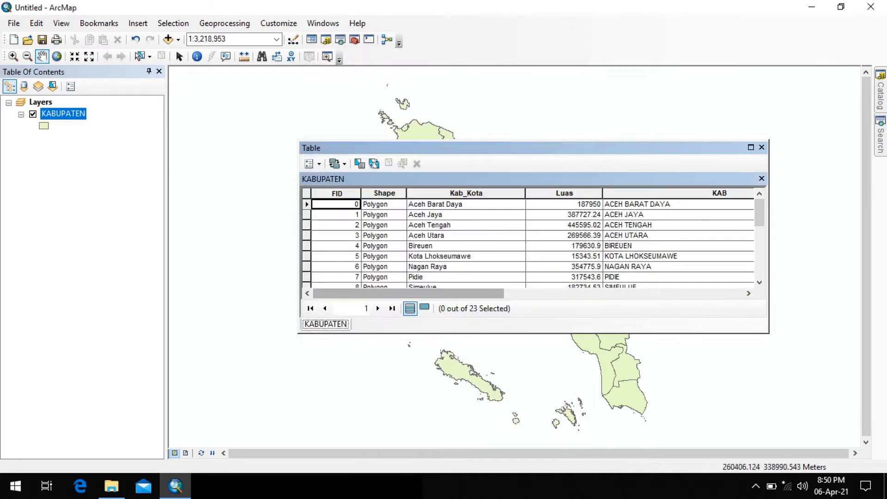
Step: Check the joined Kab_Kota, pdd_miskin and persen_miskin values across all records of the KABUPATEN table
drag(408, 294, 647, 294)
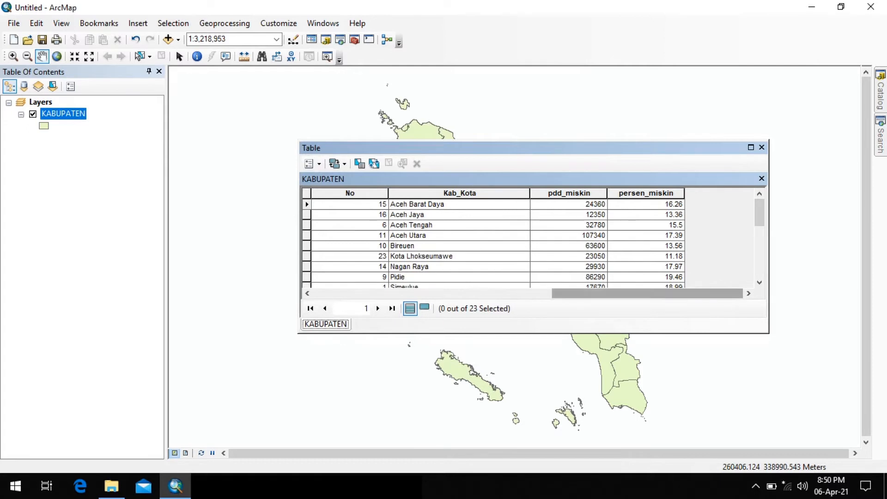
scroll(532, 240, down, 2)
scroll(531, 240, down, 2)
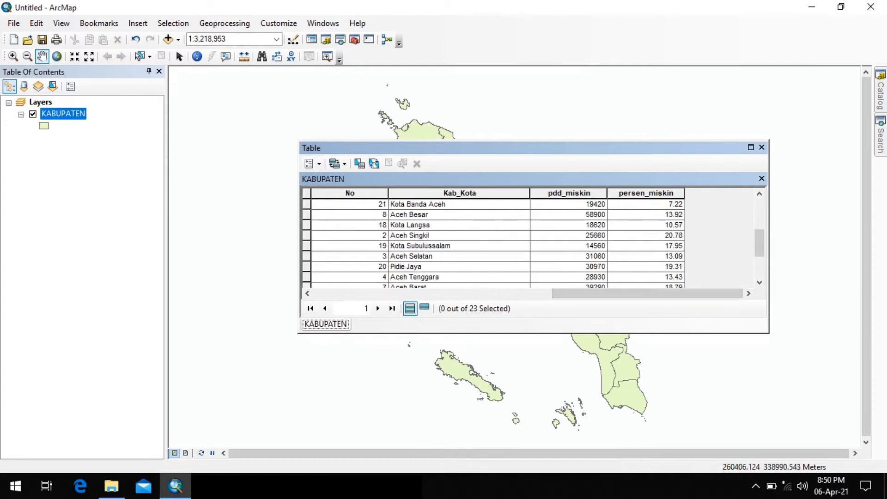
scroll(532, 240, down, 1)
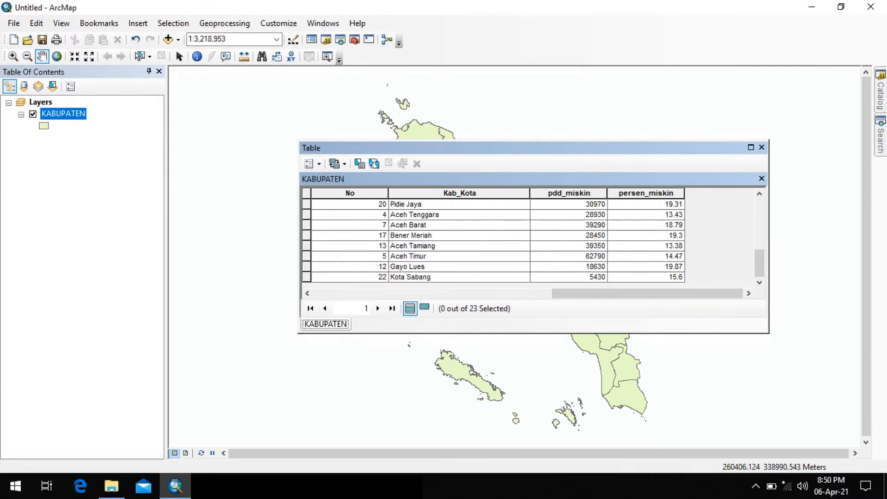
scroll(532, 241, up, 2)
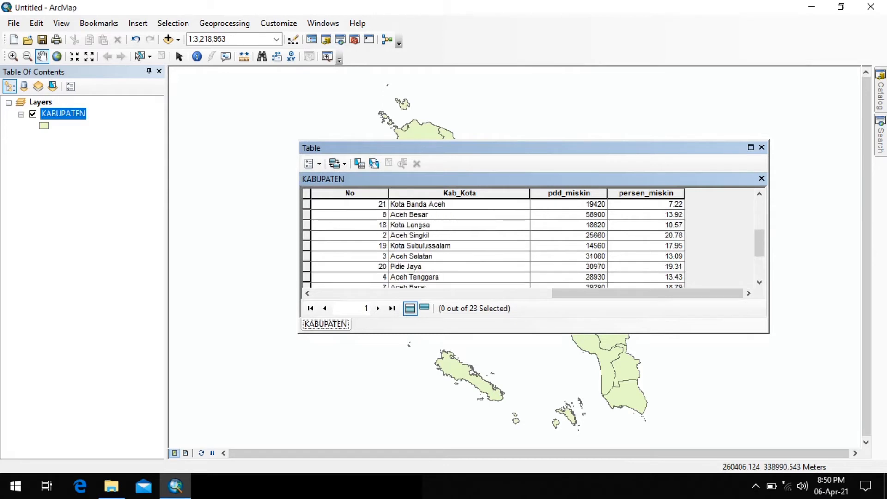
Step: Compare the KABUPATEN layer's original fields with the joined No, Kab_Kota, pdd_miskin and persen_miskin fields
scroll(532, 241, up, 3)
scroll(531, 240, down, 2)
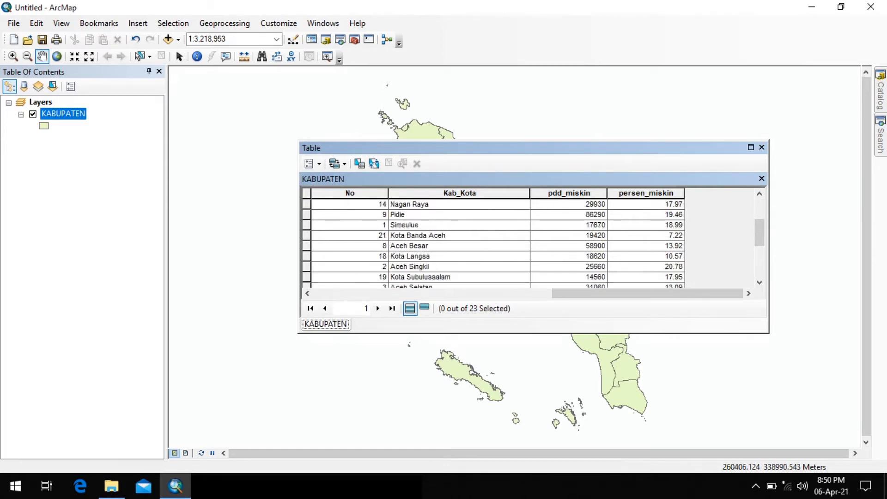
scroll(531, 240, down, 3)
drag(647, 293, 408, 293)
scroll(531, 240, up, 4)
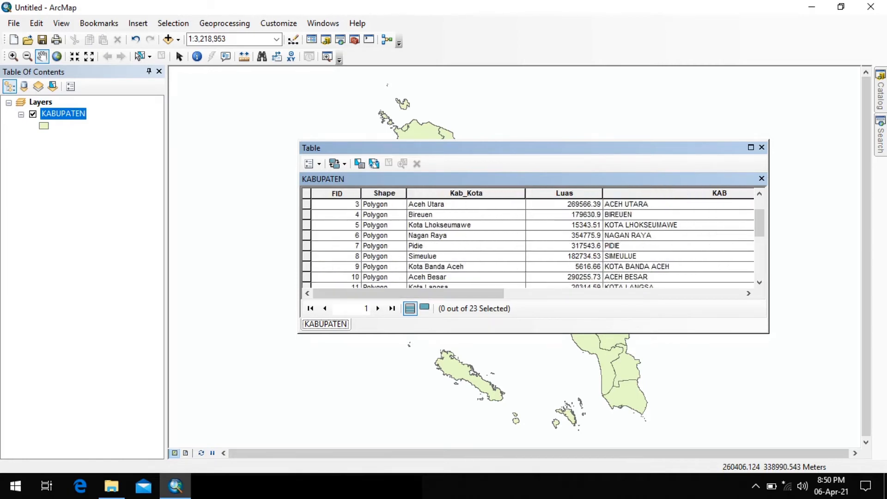
scroll(532, 240, up, 1)
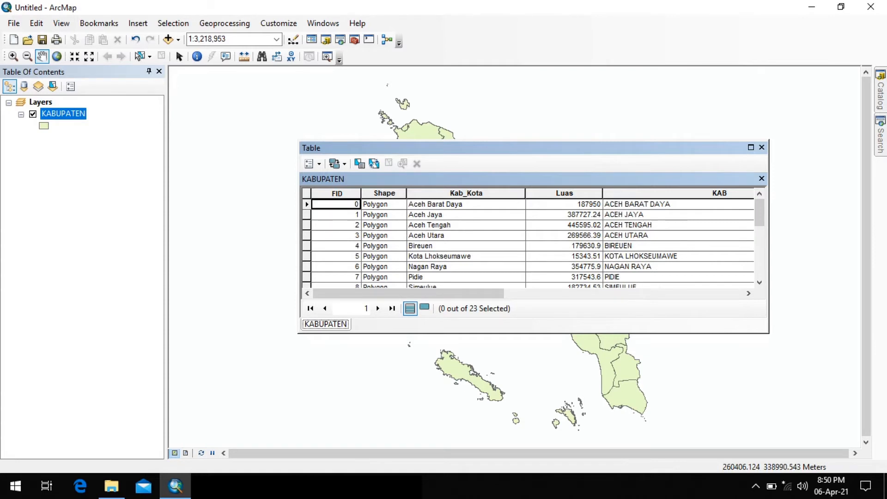
drag(409, 293, 648, 294)
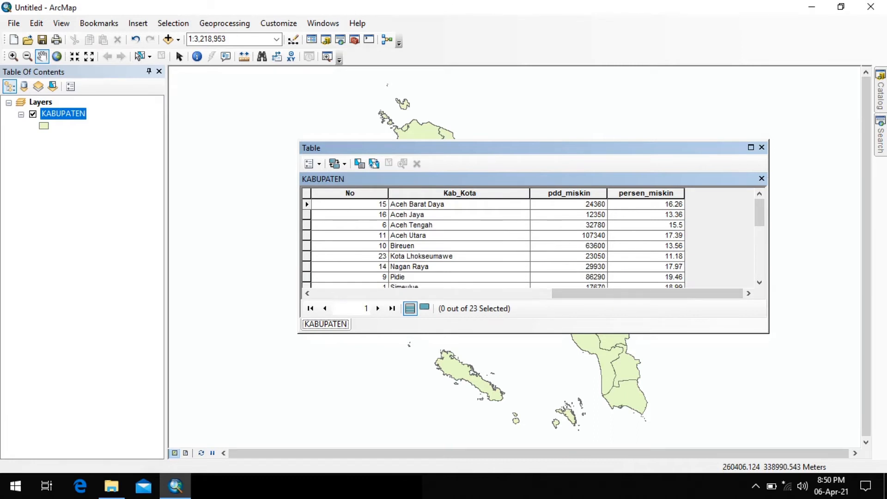
scroll(532, 241, down, 4)
scroll(532, 240, down, 1)
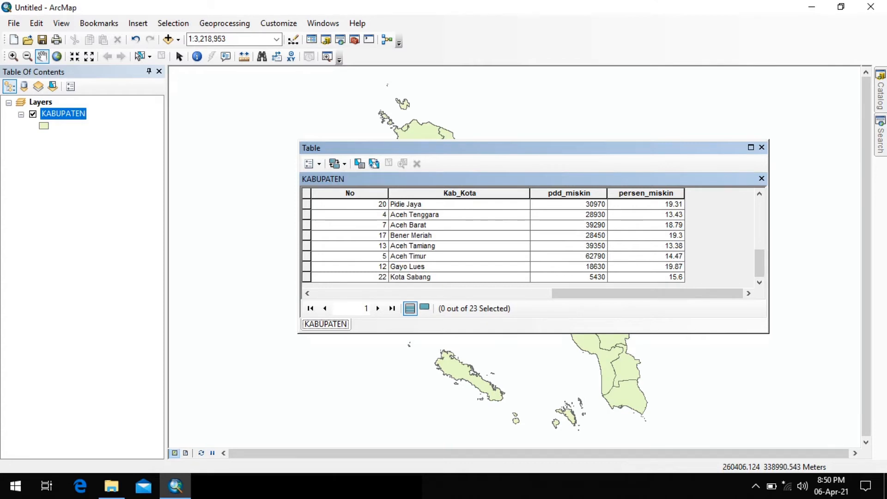
click(365, 193)
right_click(369, 193)
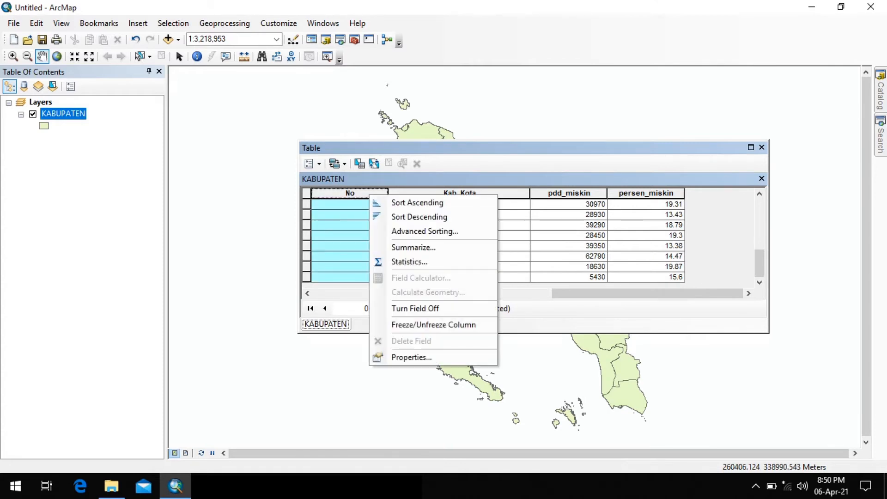
key(Escape)
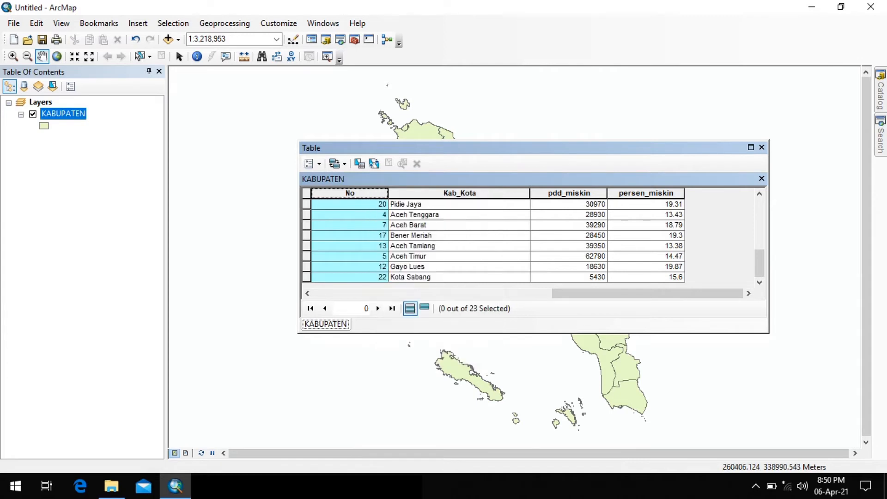
click(646, 245)
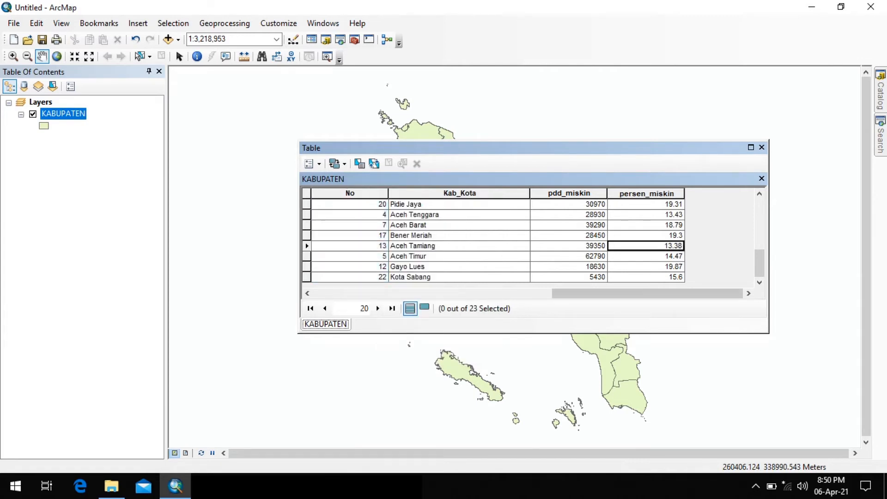
Step: Check the KAB names against the joined Kab_Kota names across the KABUPATEN records and close the table
drag(587, 293, 538, 294)
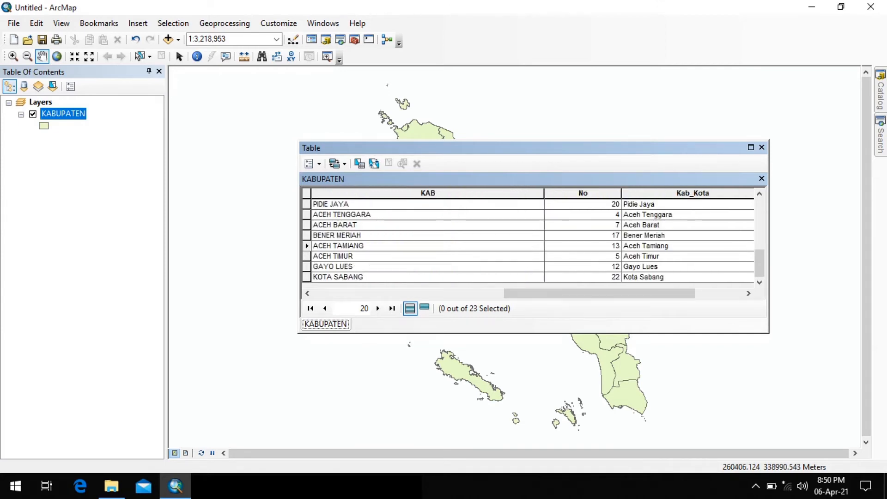
scroll(527, 241, up, 2)
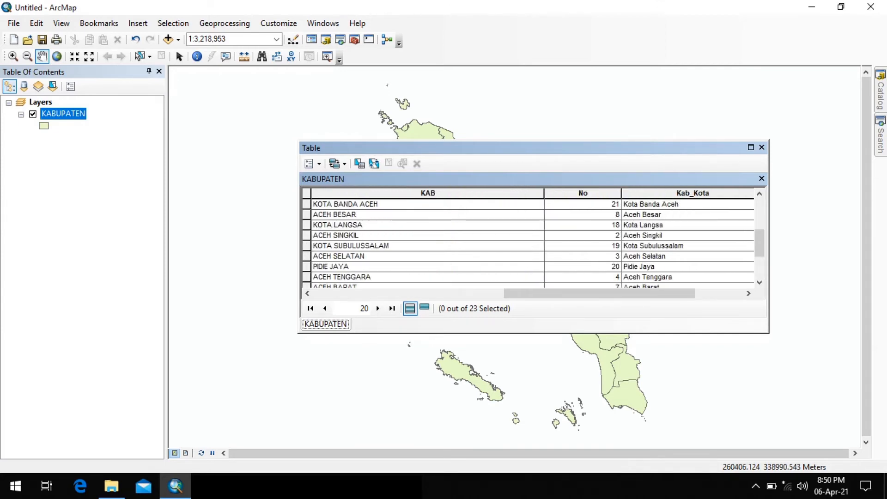
scroll(527, 240, up, 2)
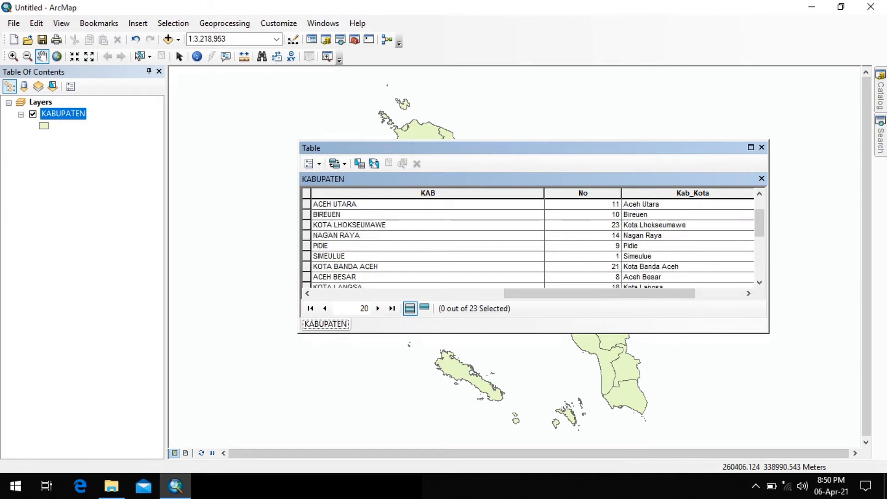
scroll(526, 241, up, 1)
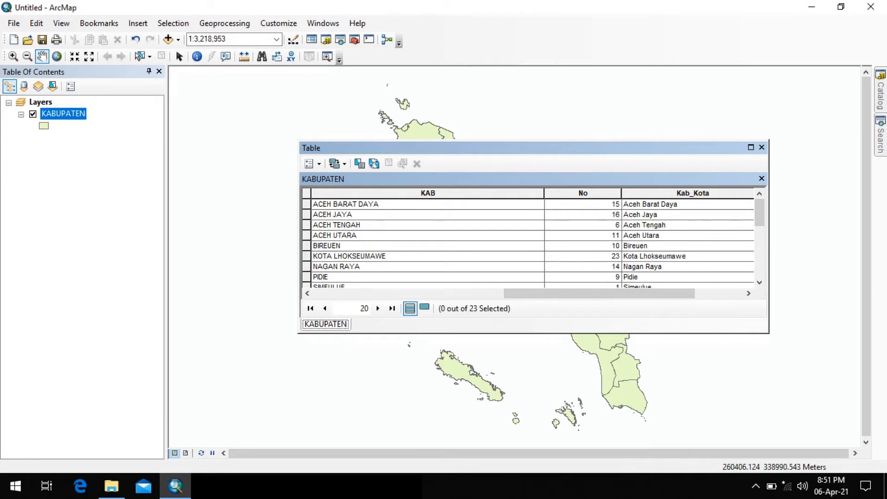
drag(600, 294, 409, 294)
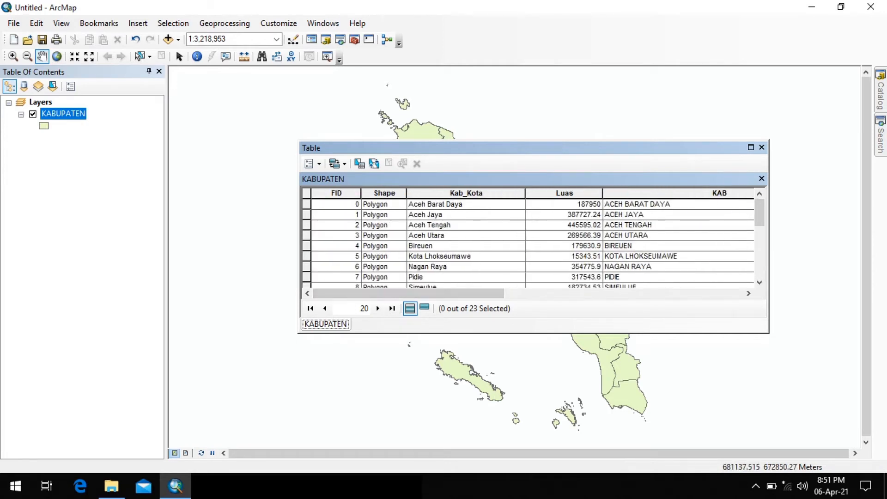
click(763, 147)
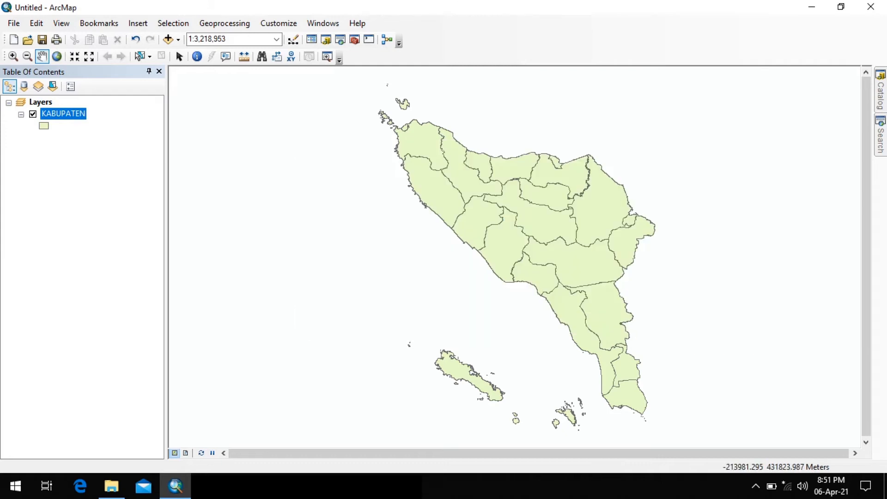
Step: Start exporting all features of the KABUPATEN layer as a shapefile in the Join Data folder, using the layer's source coordinate system
right_click(61, 114)
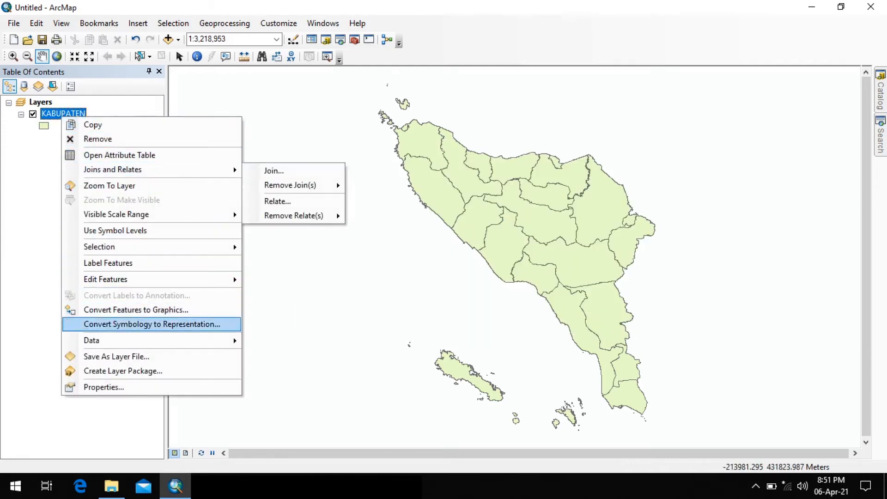
mouse_move(115, 340)
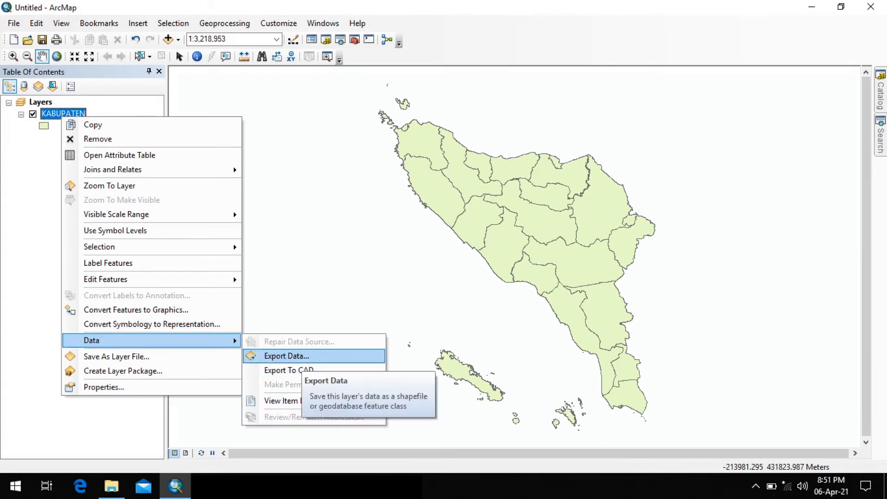
click(286, 356)
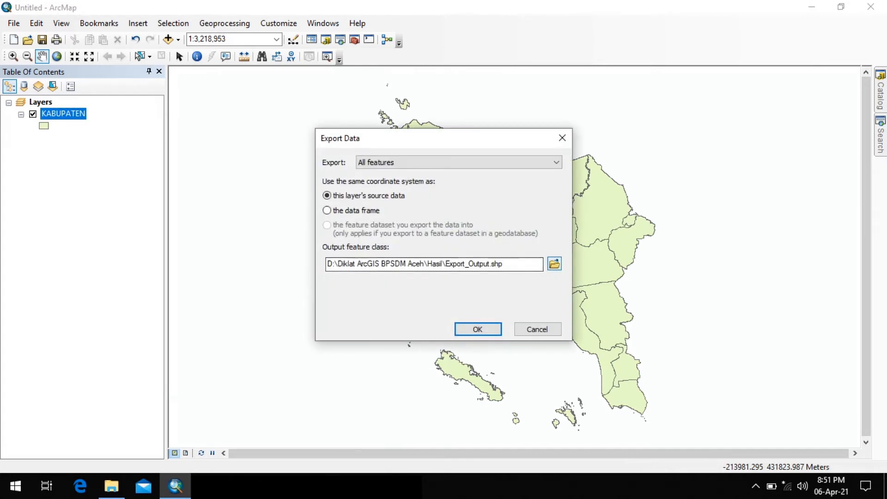
click(555, 264)
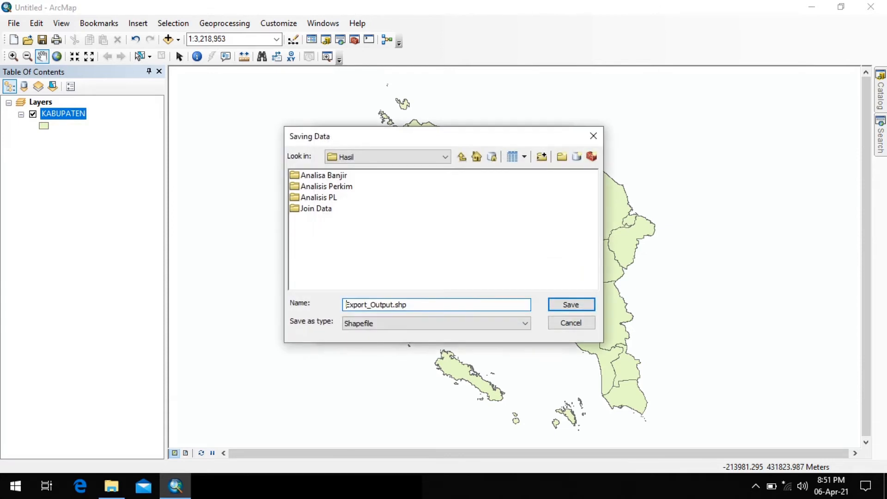
double_click(316, 208)
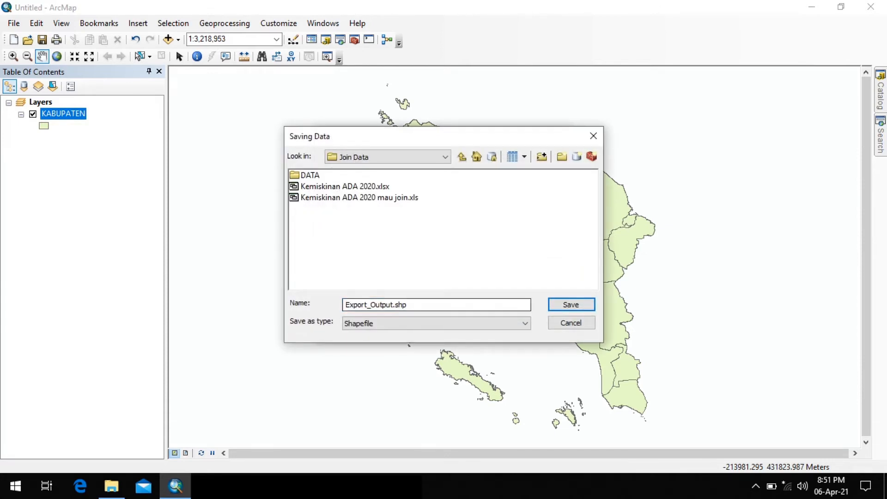
Step: Name the output shapefile Kabupaten_Export.shp
key(Home)
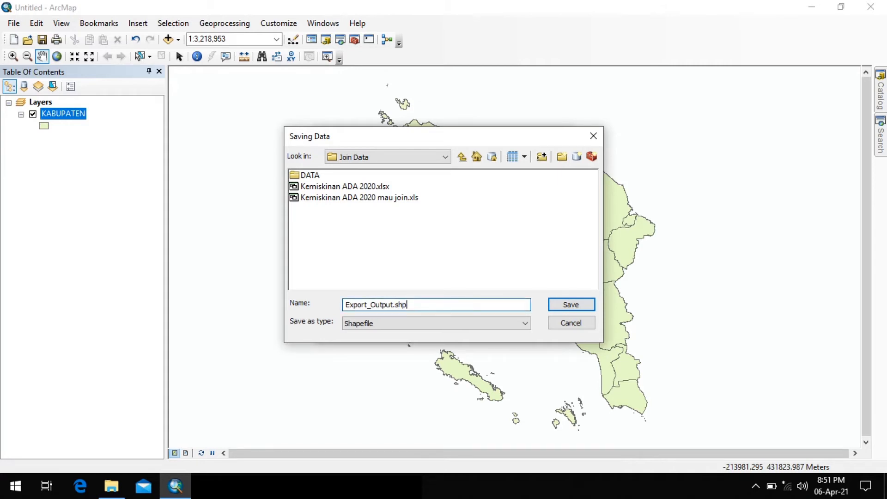
text(Kabua)
key(BackSpace)
text(paten)
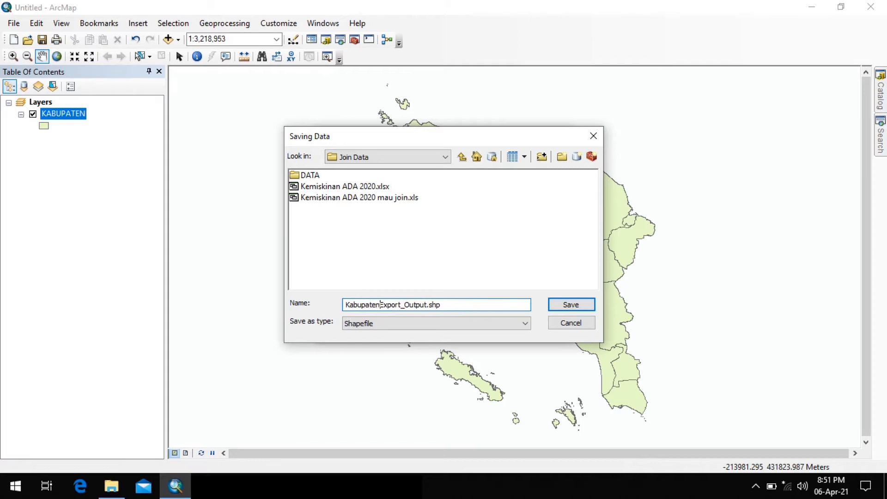
text(_)
click(406, 304)
key(Delete)
key(Delete)
key(Delete)
key(Delete)
key(Delete)
key(Delete)
key(Delete)
key(Delete)
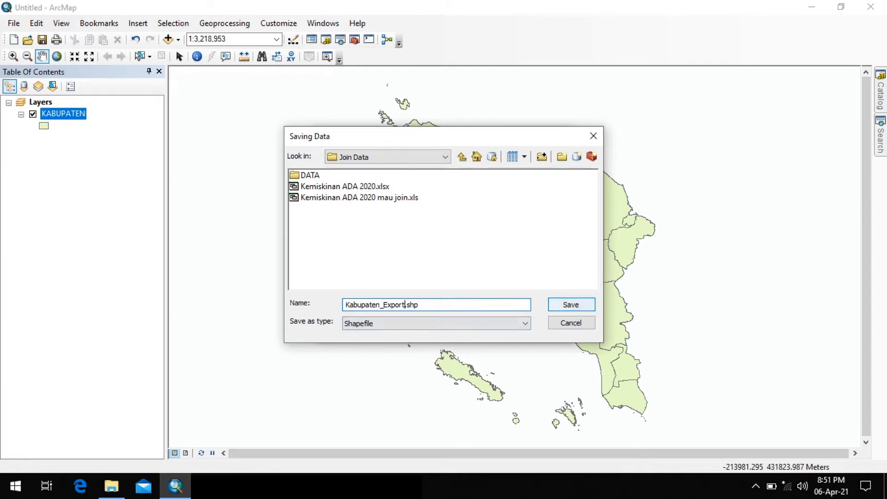
Step: Run the export and add the exported data to the map as a layer
key(Return)
key(Return)
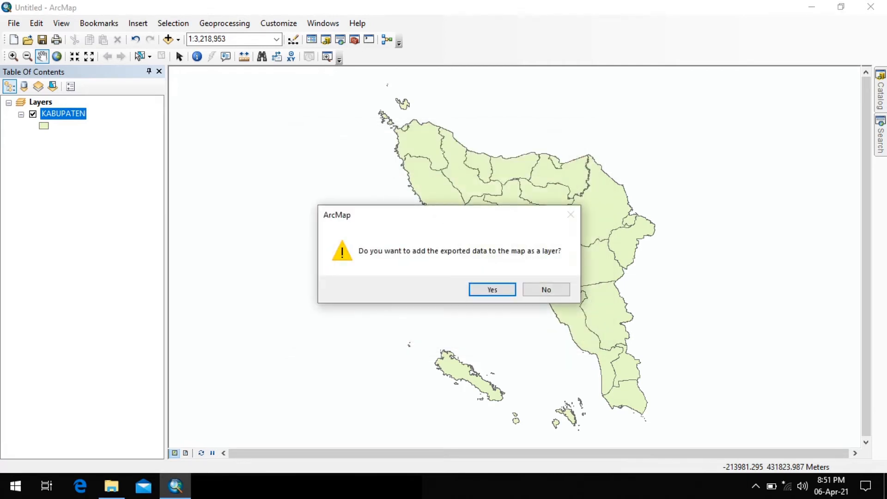
key(Return)
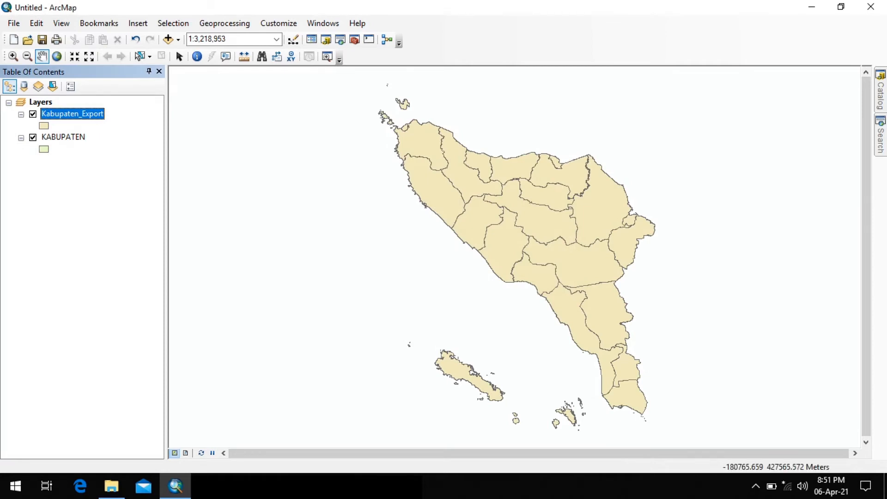
Step: Remove all joins from the KABUPATEN attribute table and close it
right_click(63, 137)
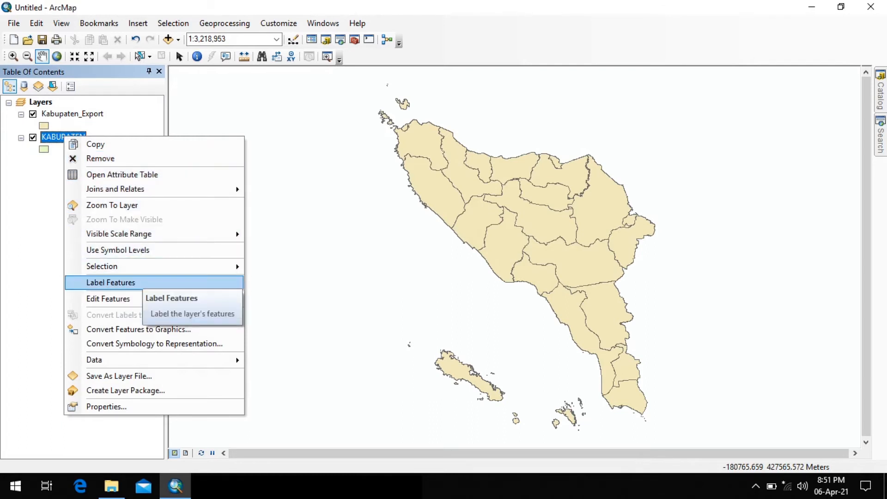
mouse_move(108, 299)
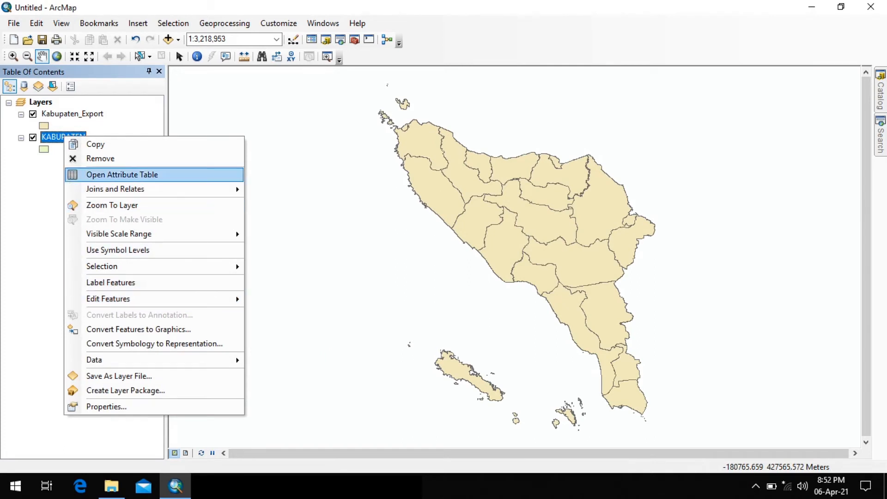
click(122, 175)
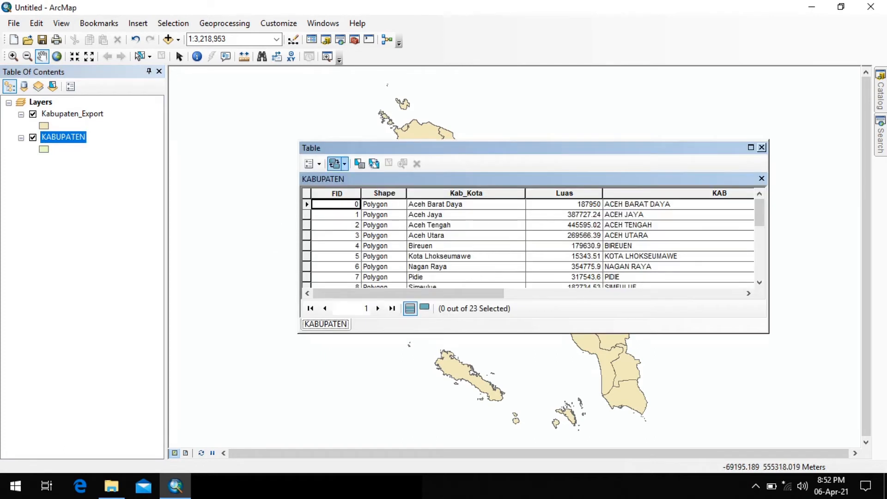
click(309, 163)
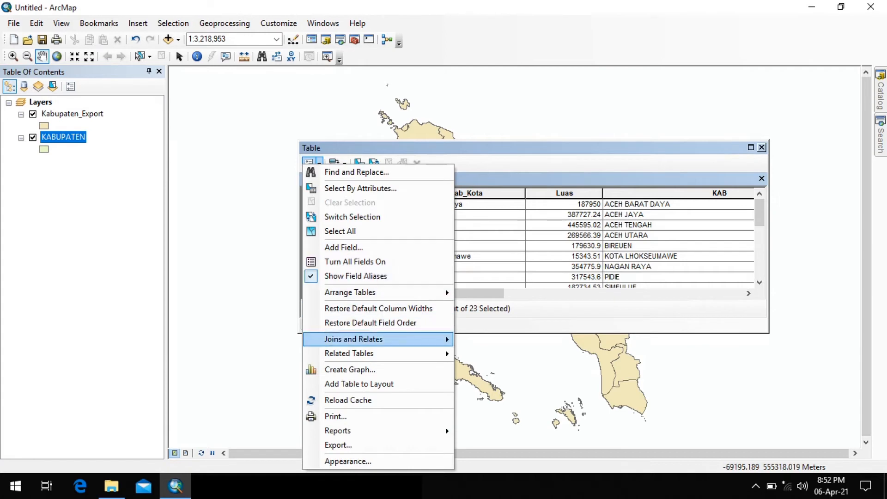
mouse_move(384, 339)
mouse_move(502, 354)
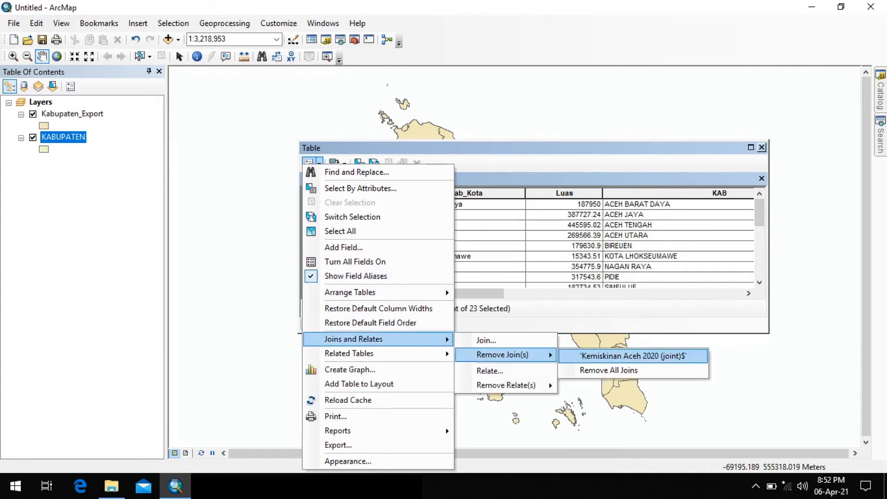
click(609, 370)
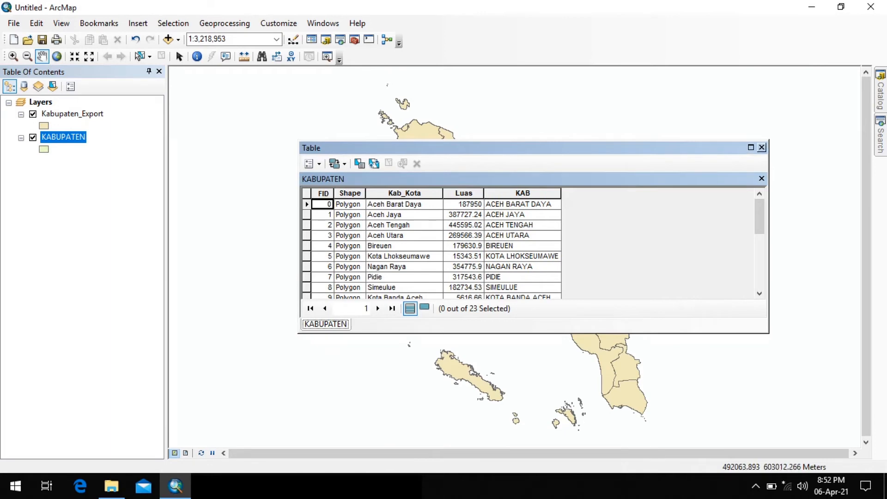
click(762, 147)
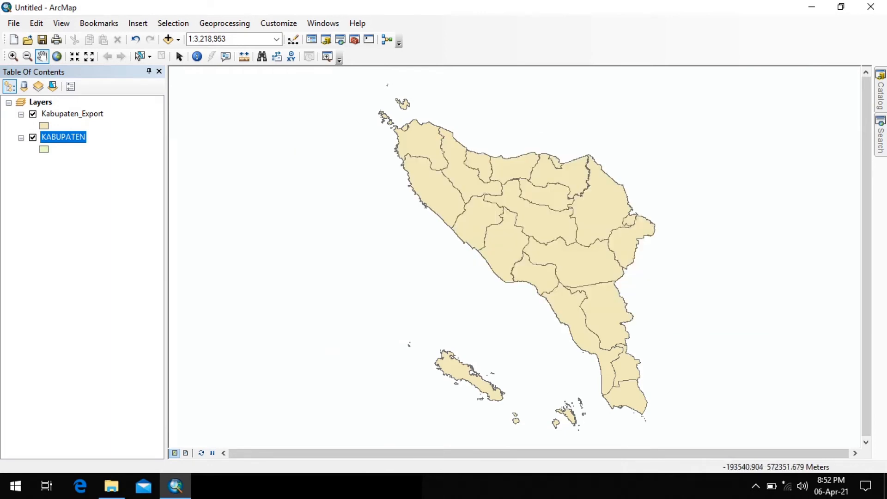
Step: Remove the KABUPATEN layer from the map and review the attribute table of the Kabupaten_Export layer
right_click(68, 136)
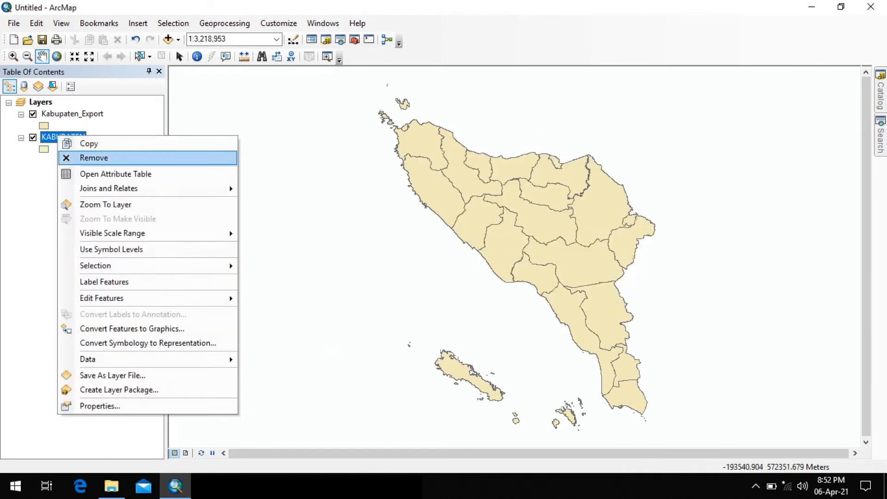
click(92, 157)
right_click(72, 114)
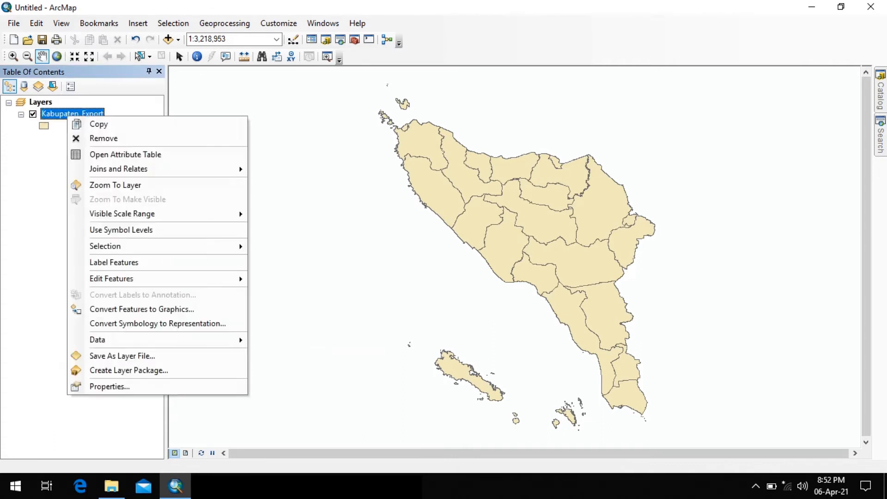
click(121, 154)
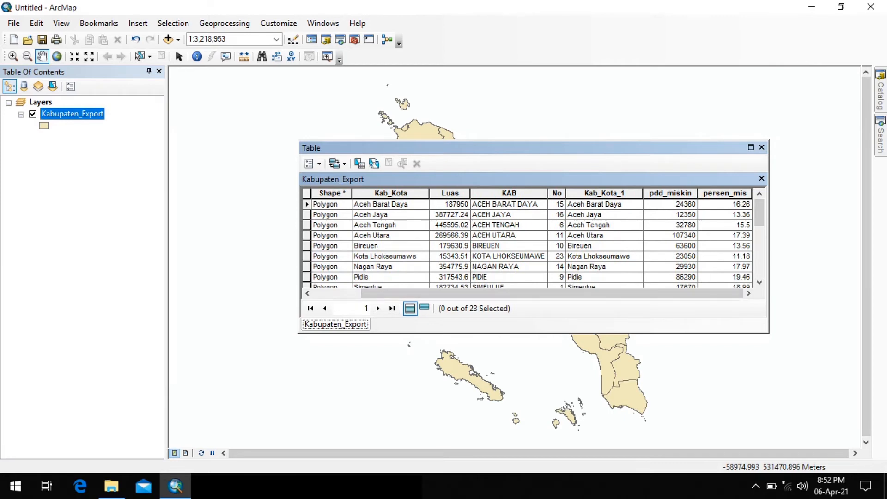
click(761, 147)
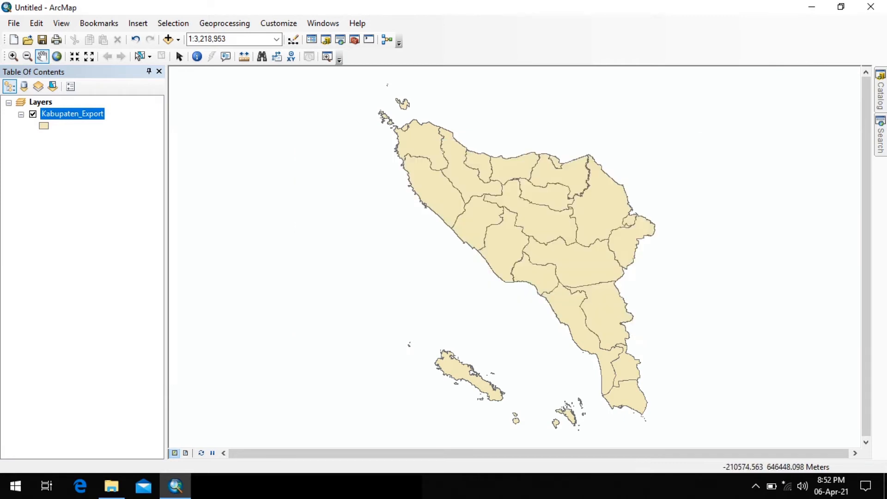
Step: Symbolize the Kabupaten_Export layer with graduated colors using pdd_miskin as the value field
right_click(87, 110)
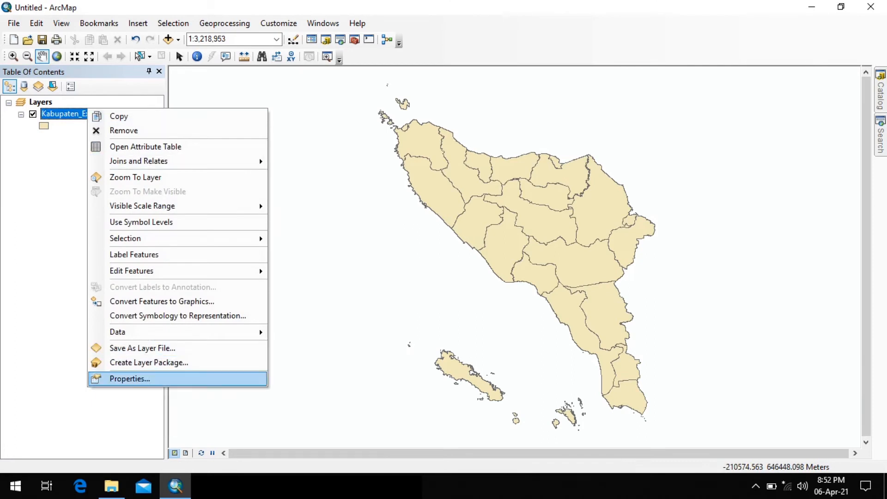
click(130, 379)
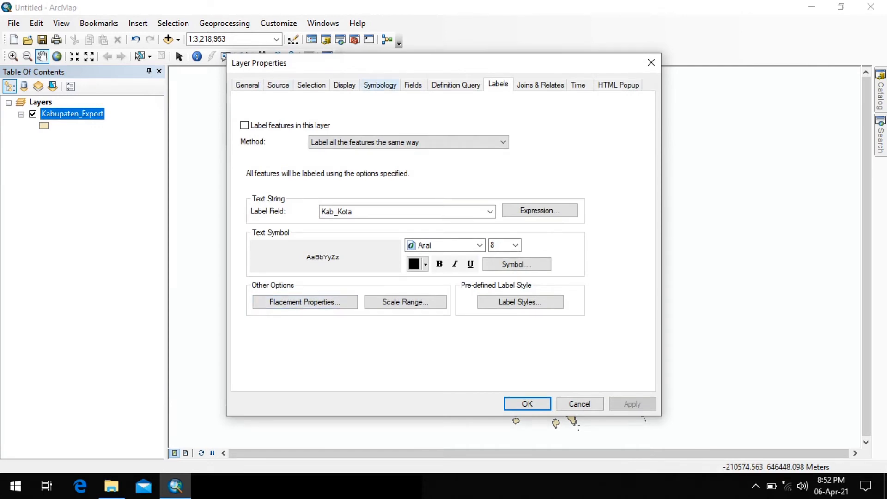
click(380, 85)
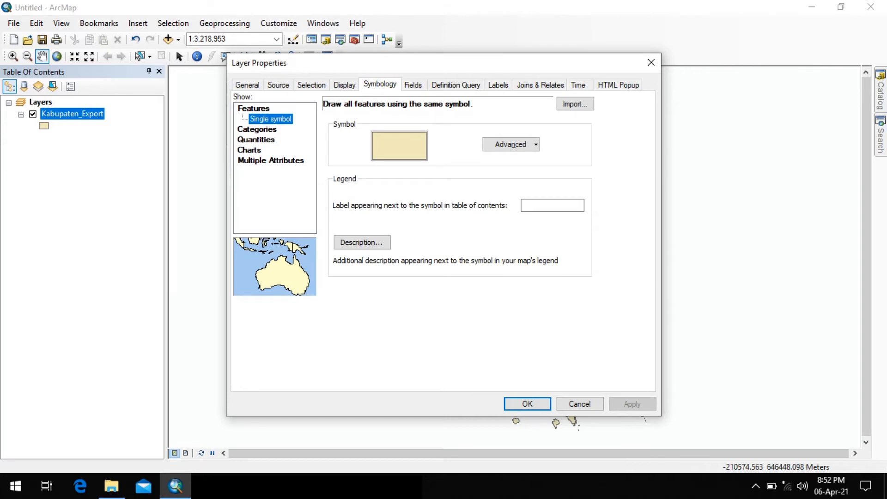
click(256, 139)
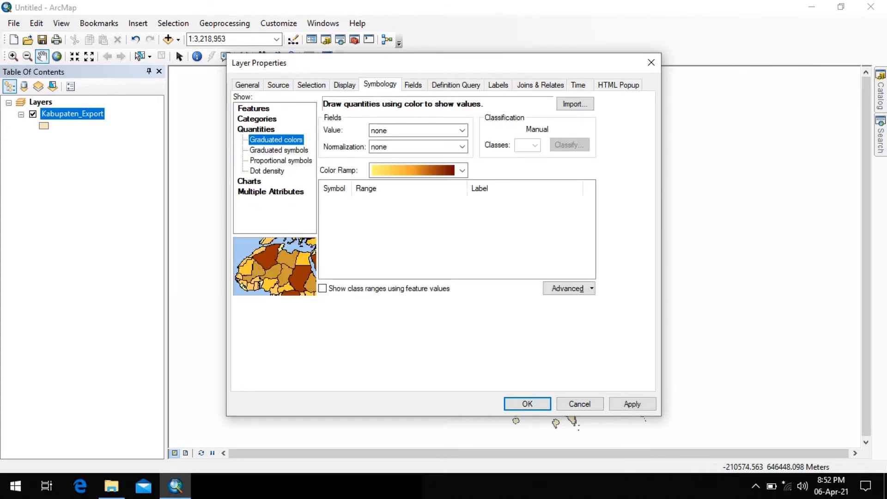
click(462, 130)
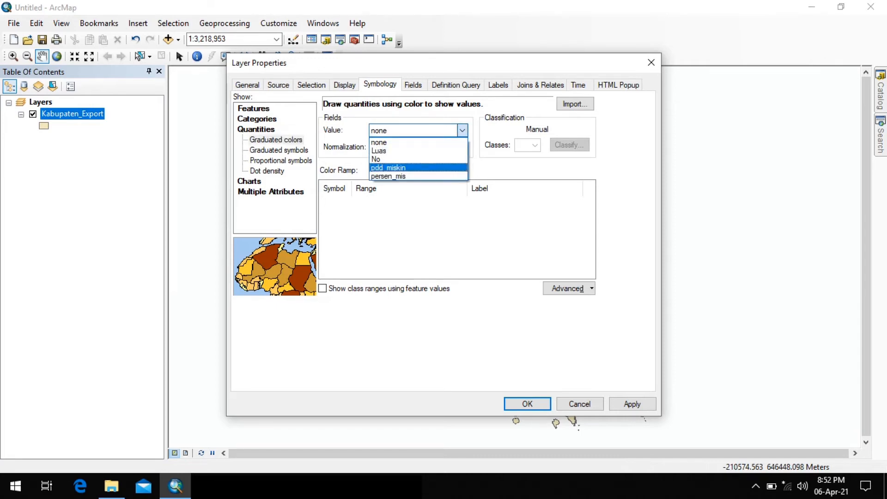
click(395, 167)
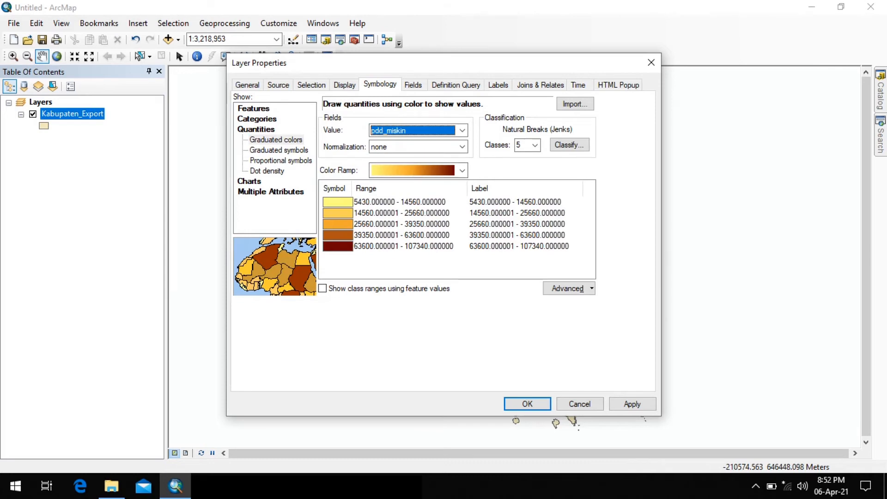
click(528, 404)
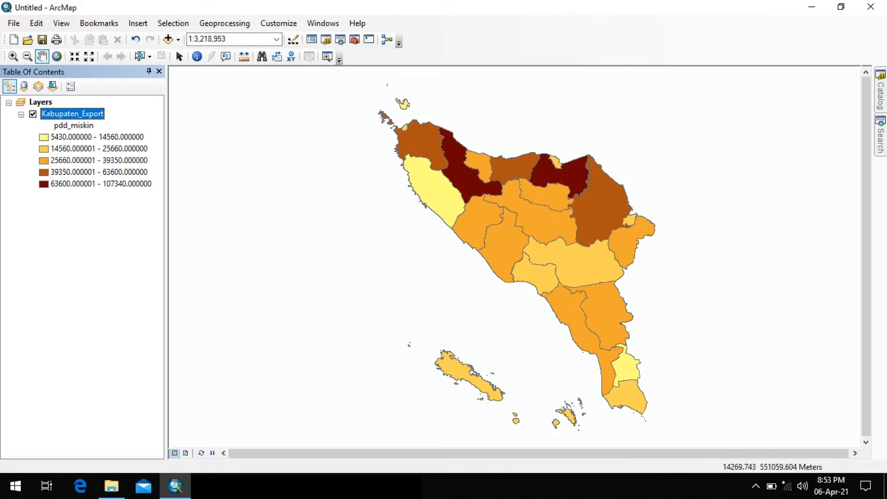
Step: Add Kabupaten_Export.shp from the Join Data folder to the map as a second layer
click(168, 40)
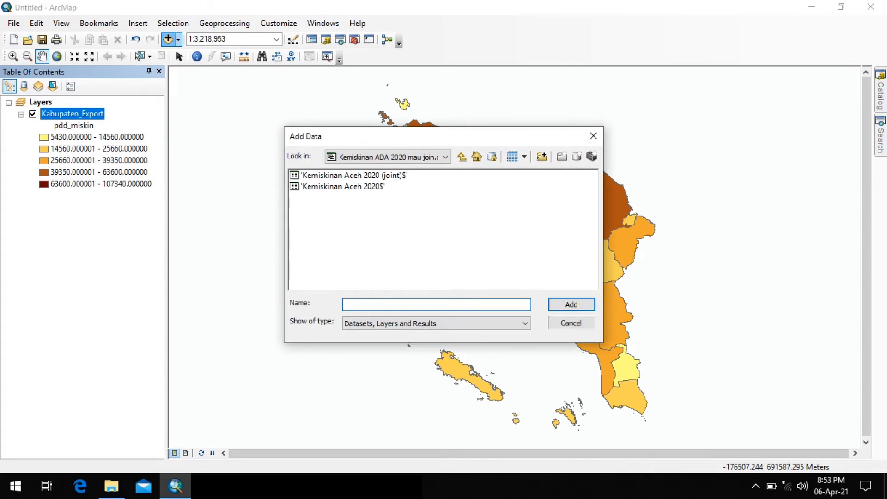
click(462, 157)
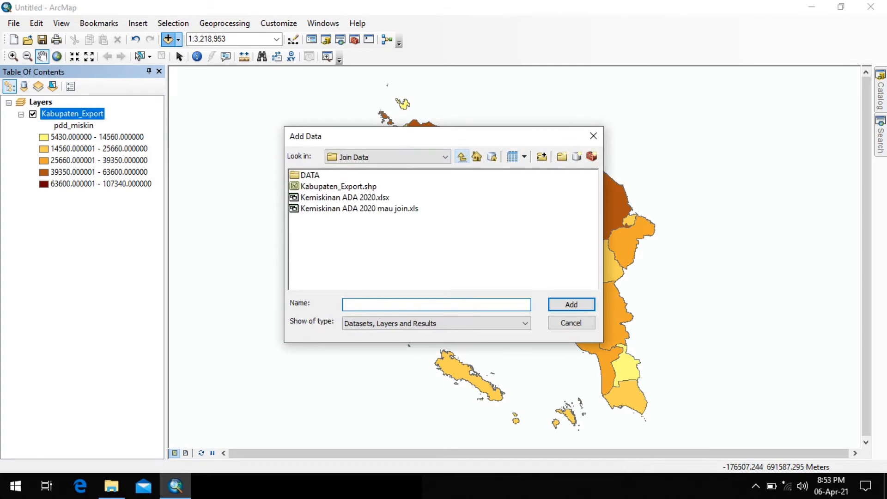
click(339, 186)
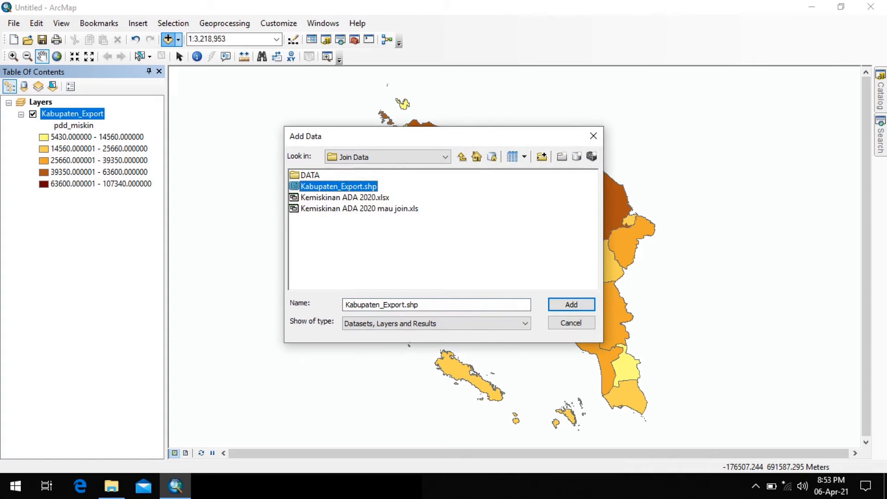
key(Return)
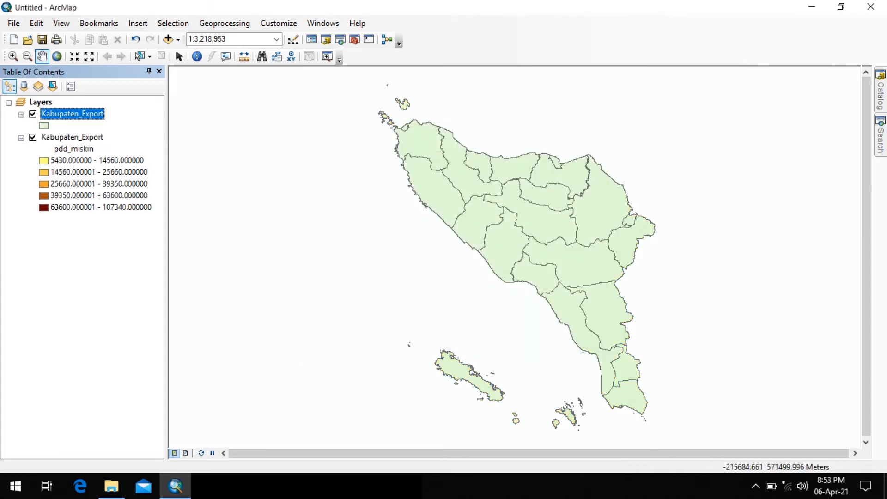
Step: Symbolize the newly added Kabupaten_Export layer with graduated colors using persen_mis as the value field
right_click(78, 115)
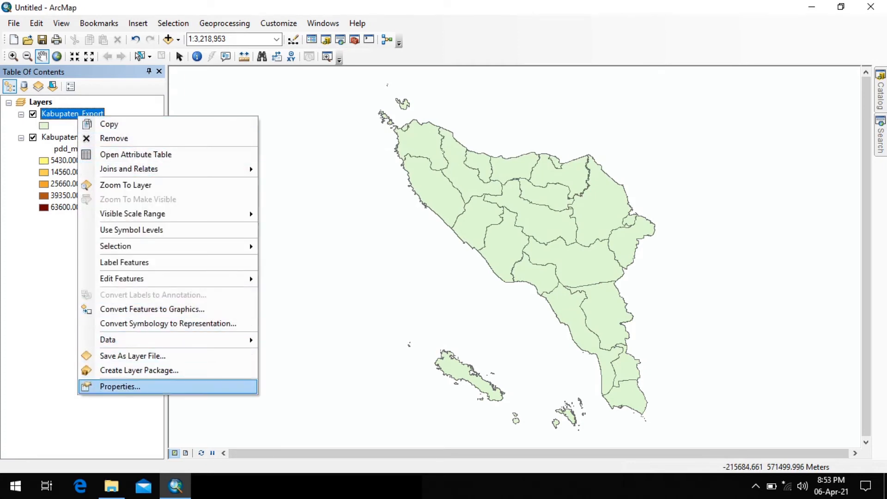
click(120, 387)
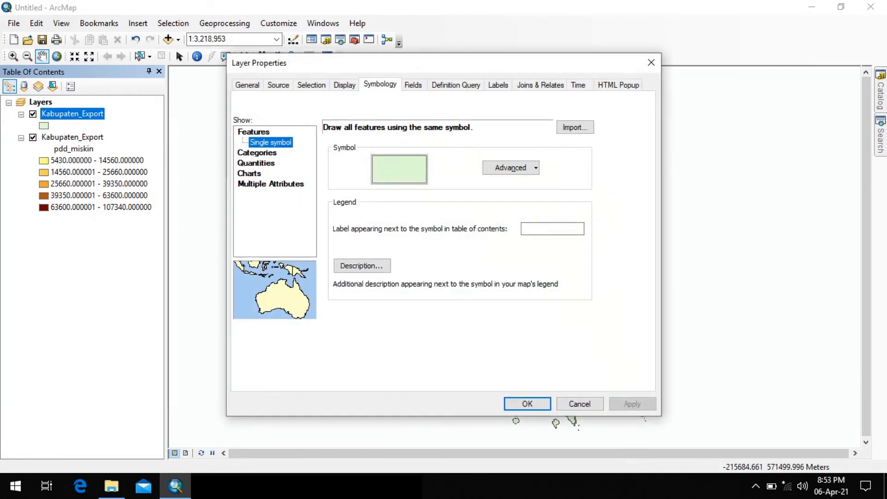
click(256, 164)
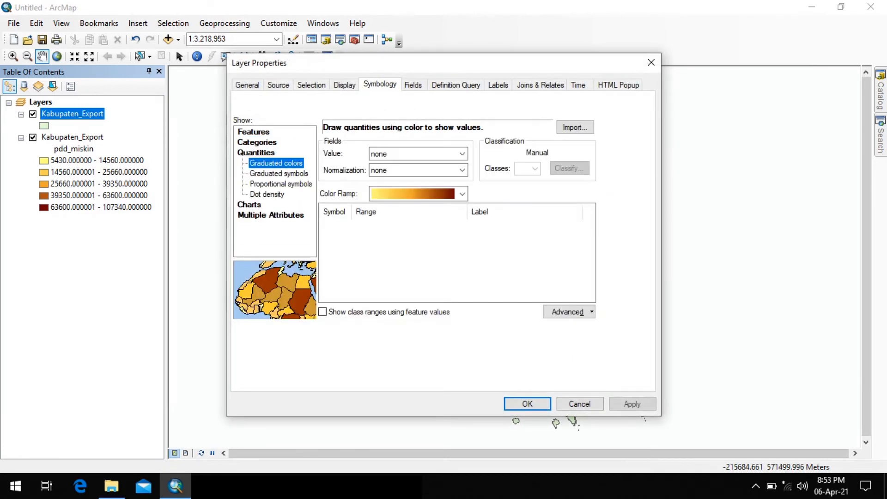
click(462, 153)
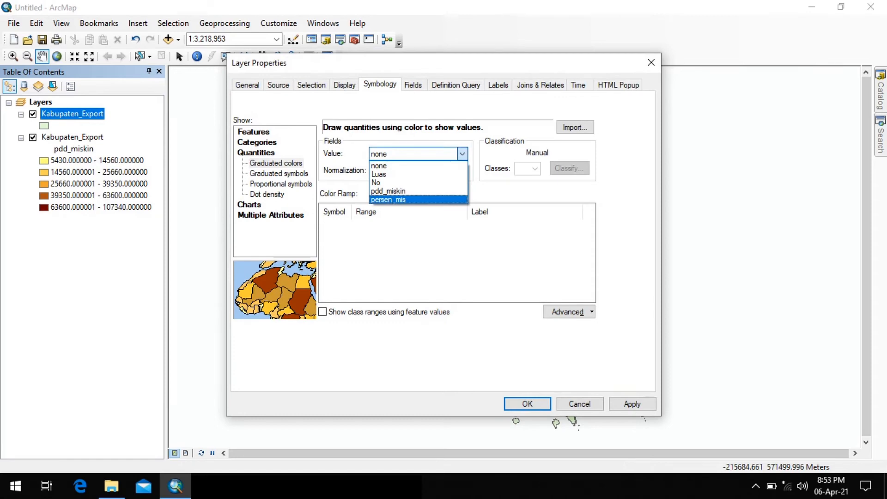
click(388, 199)
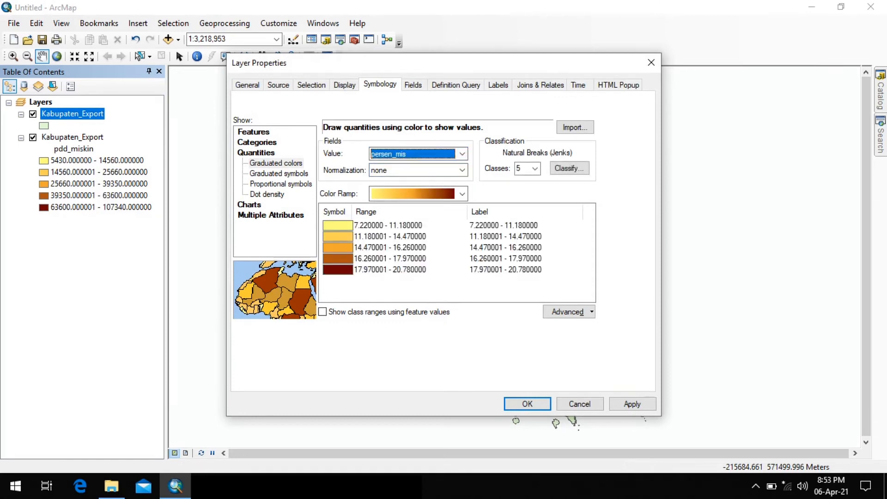
click(522, 405)
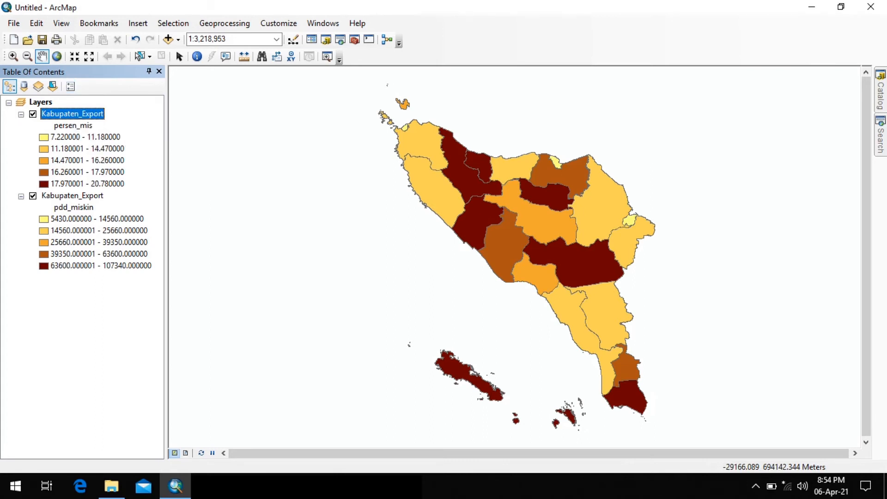
Step: Turn on feature labels for the persen_mis layer using the Kab_Kota field at font size 10
right_click(71, 114)
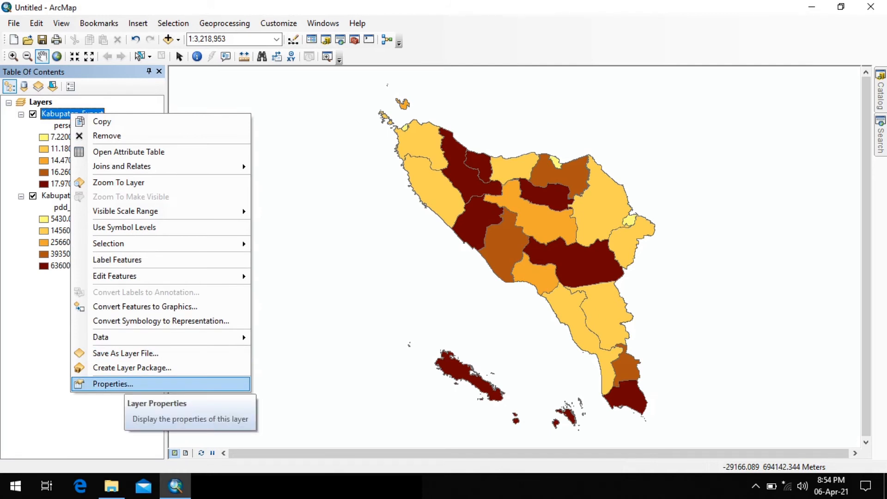
click(113, 384)
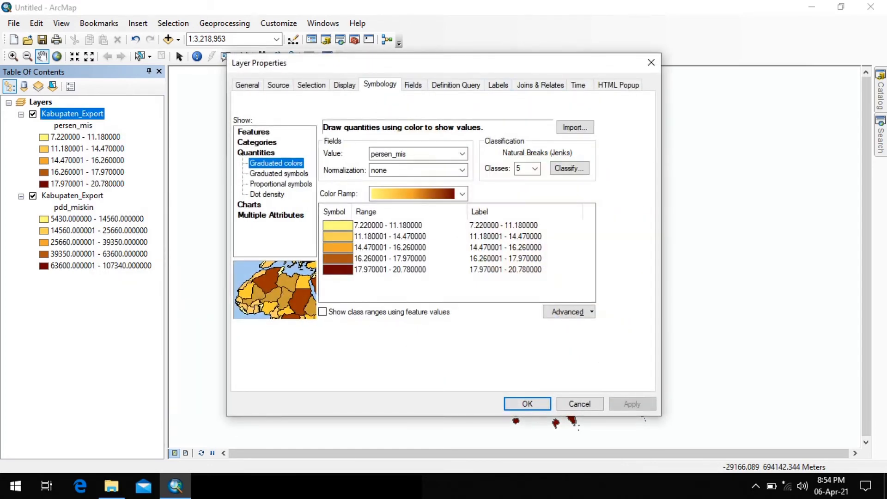
click(498, 84)
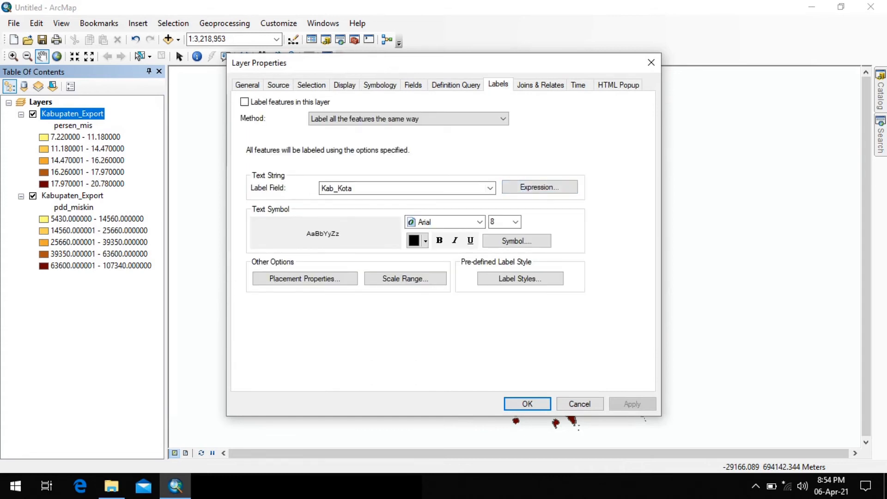
click(516, 221)
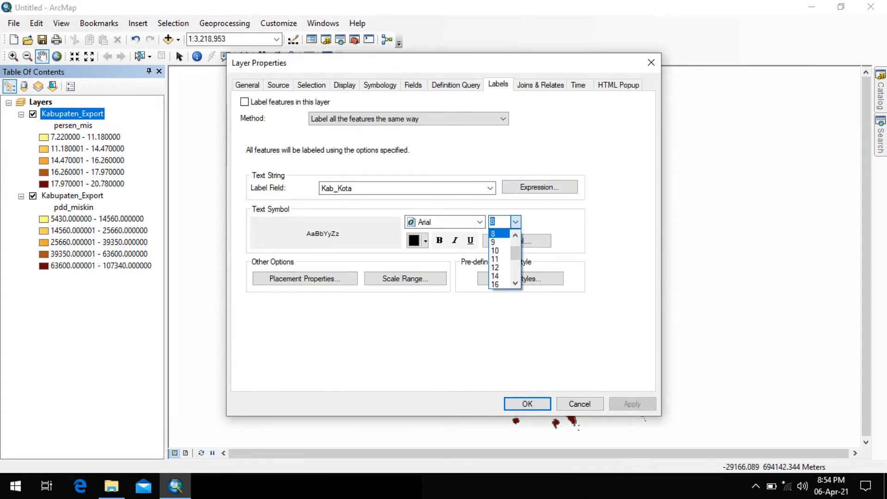
click(495, 251)
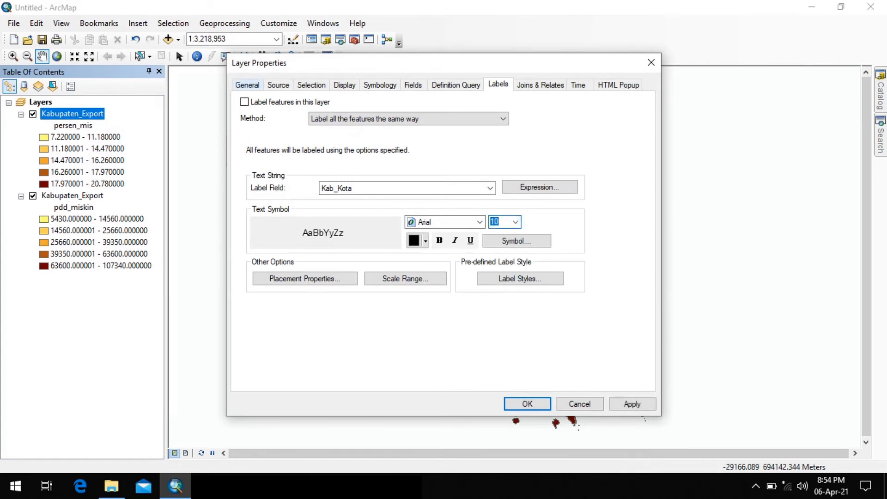
click(245, 102)
click(527, 404)
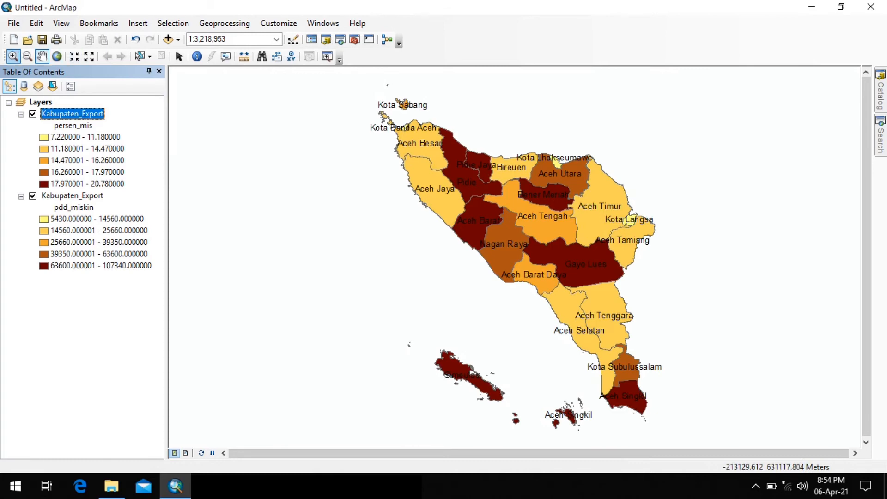
Step: Replace the persen_mis layer's label expression with the full formula copied from the Notepad file "rumus untuk label banyak"
click(13, 55)
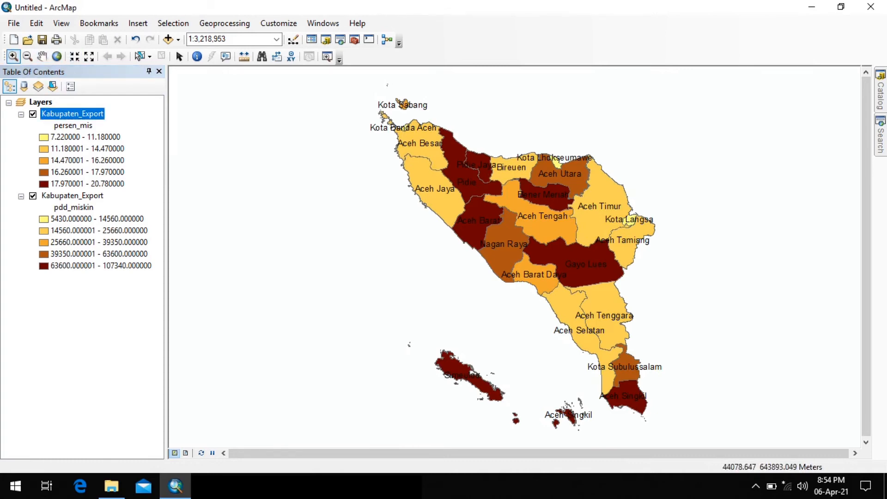
drag(368, 106, 477, 169)
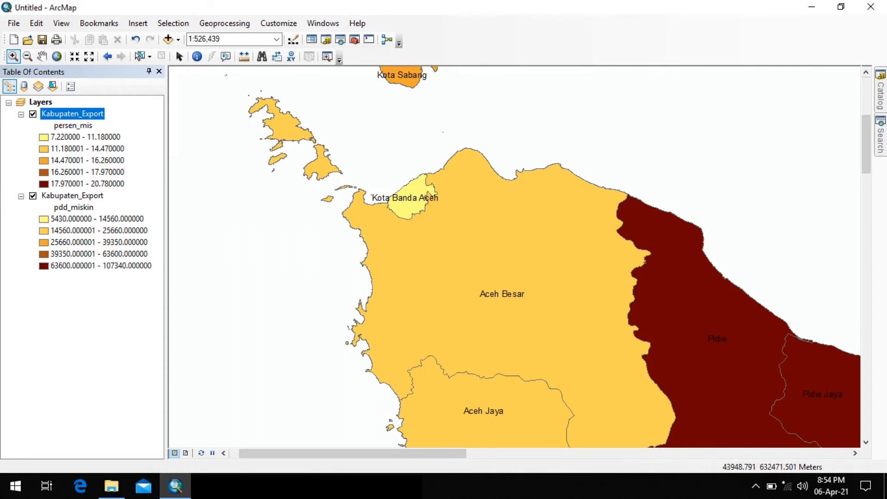
right_click(79, 114)
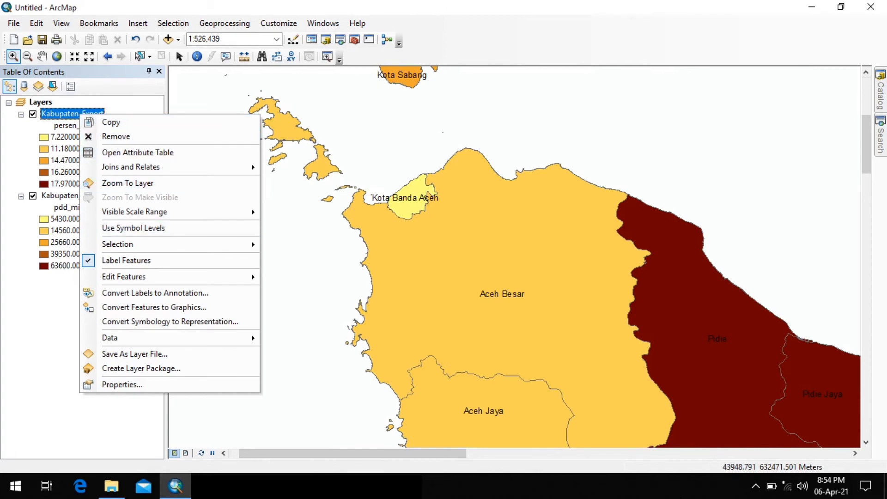
click(122, 384)
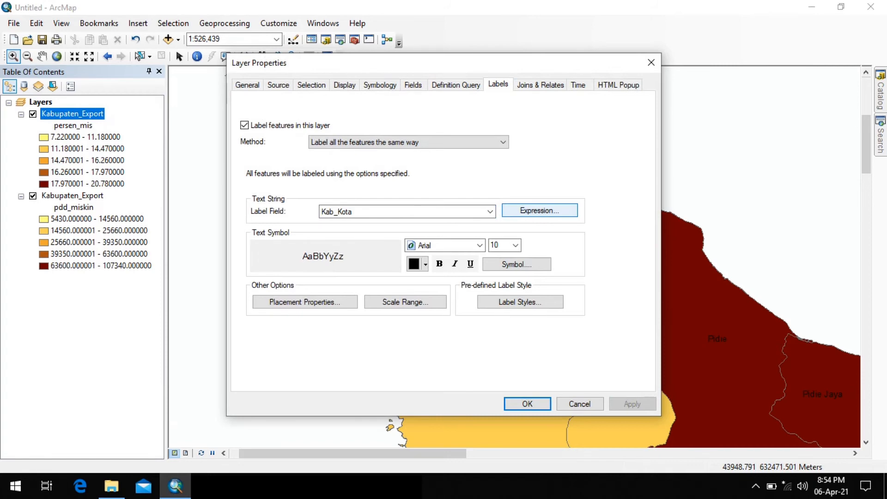
click(540, 211)
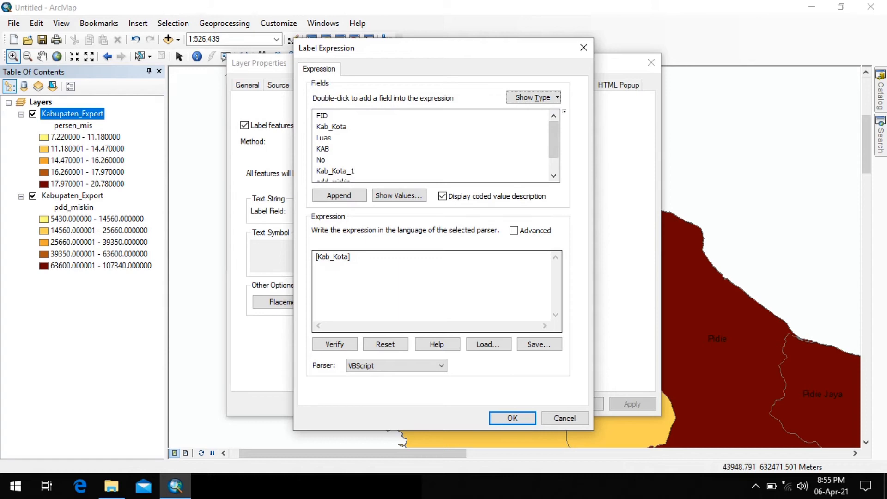
drag(354, 257, 316, 257)
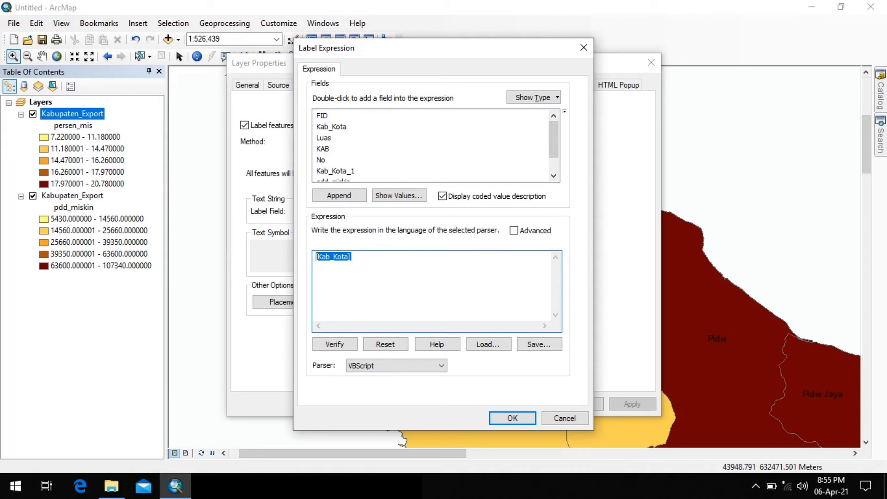
click(271, 485)
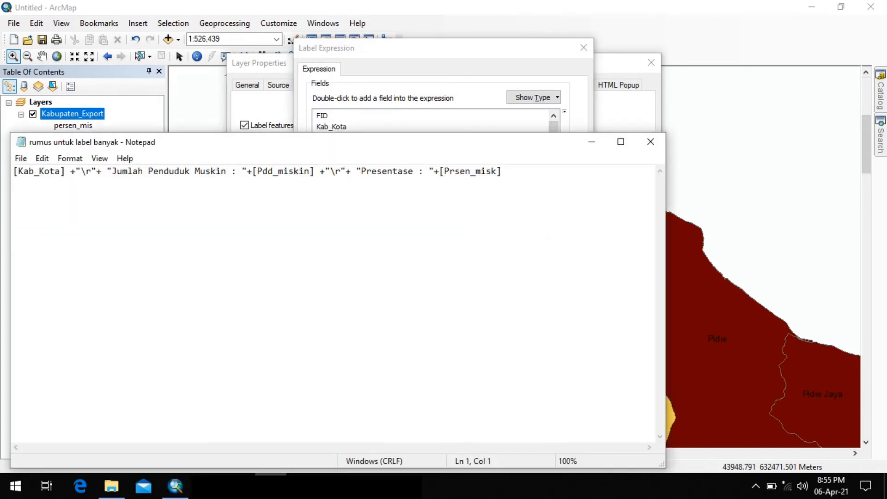
key(ctrl+a)
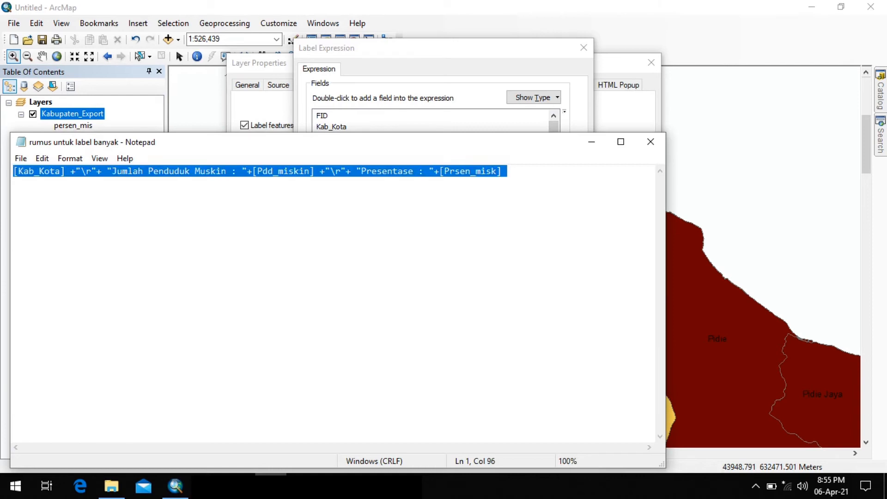
click(176, 486)
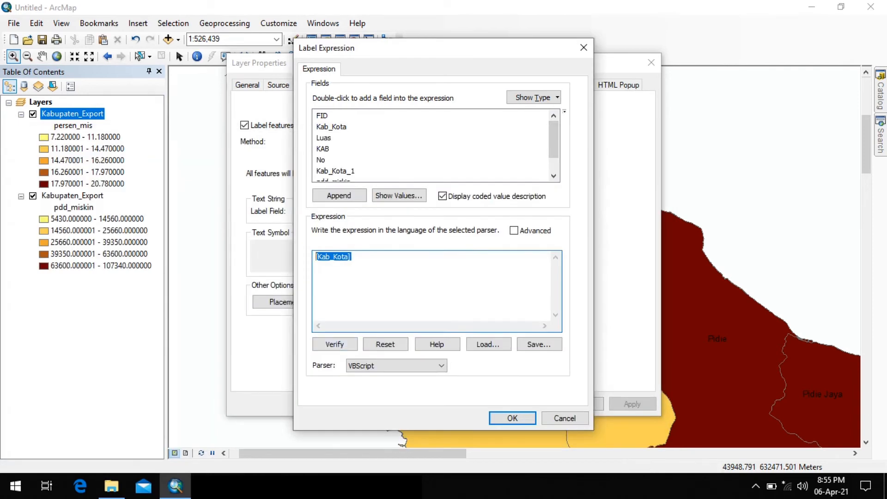
click(379, 273)
key(ctrl+a)
key(ctrl+v)
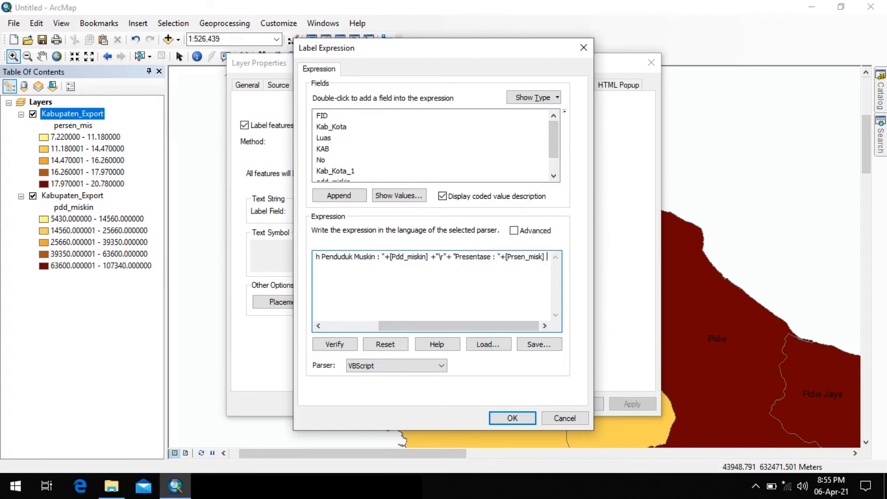
Step: Review the pasted label expression from start to end and compare it with the formula in the Notepad file "rumus untuk label banyak"
key(Home)
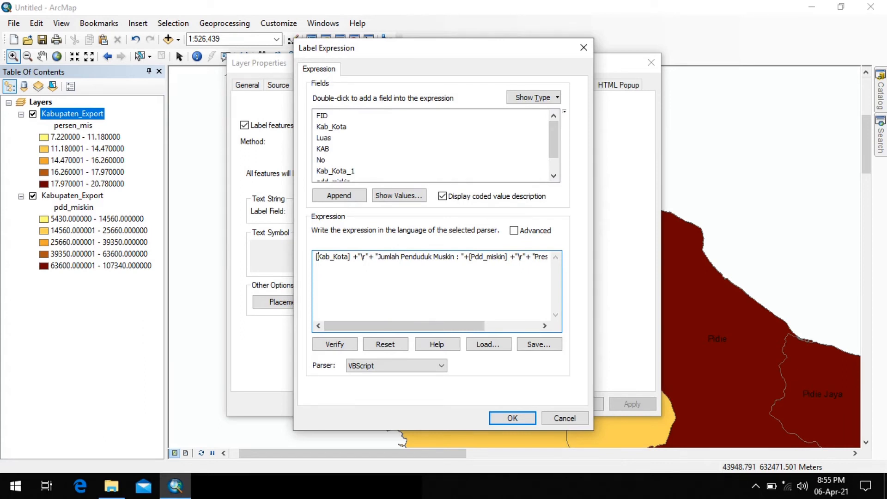
key(Right)
key(Right)
key(Right)
key(Right)
key(Right)
key(Right)
key(Right)
key(Right)
key(Right)
key(Right)
key(Right)
key(Right)
key(Right)
key(Right)
key(Right)
key(Right)
key(Right)
key(Right)
key(Right)
key(Right)
key(Right)
key(Right)
key(Right)
key(Right)
key(Right)
key(Right)
key(Right)
key(Right)
key(Right)
key(Right)
key(Right)
key(Right)
key(Right)
key(Right)
key(Right)
key(Right)
key(Right)
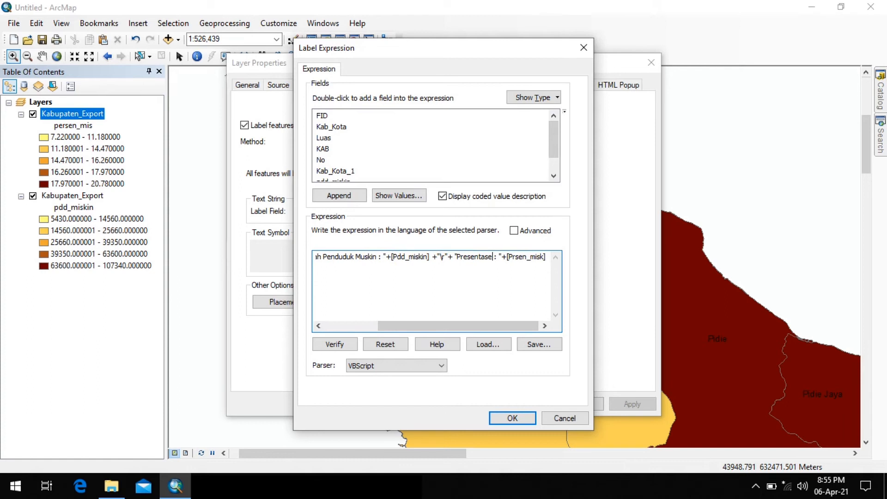
key(Right)
key(Right)
key(Right)
key(Right)
key(Right)
key(Right)
key(Right)
key(Right)
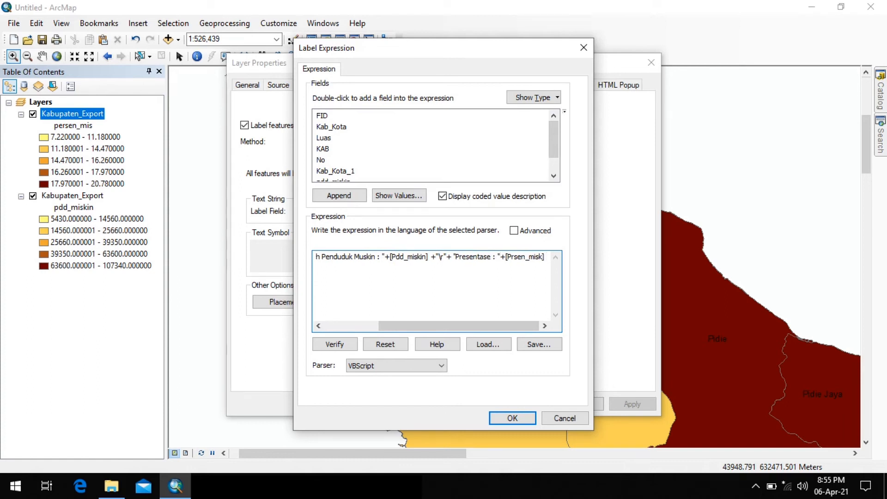
key(alt+Tab)
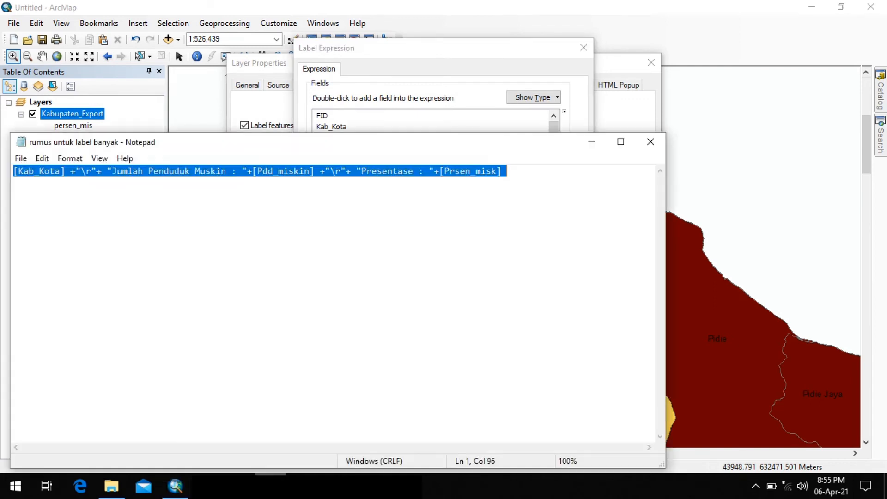
click(325, 172)
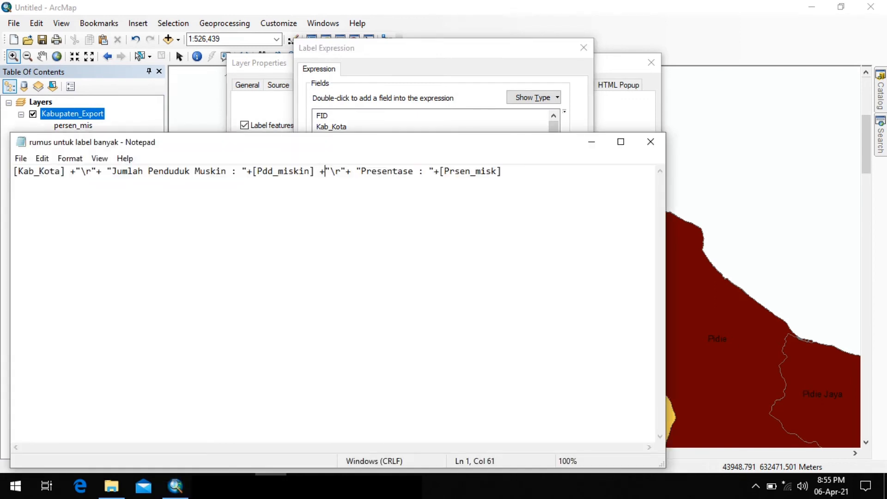
click(508, 172)
key(alt+Tab)
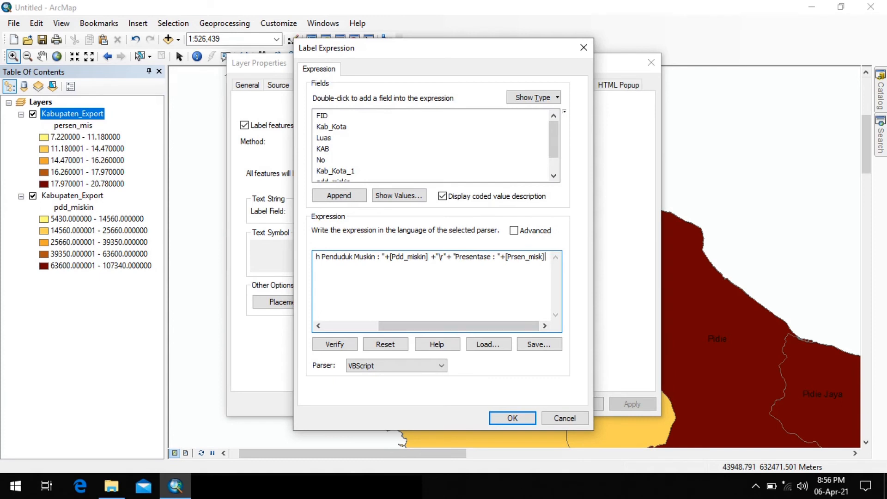
Step: Switch the label expression parser to JScript, paste the copied formula over the default expression and verify it
click(396, 365)
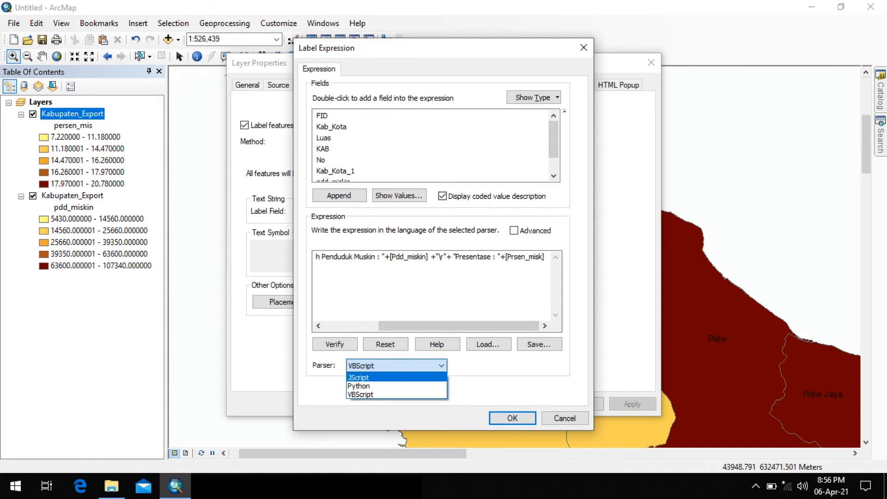
click(397, 378)
drag(355, 257, 317, 257)
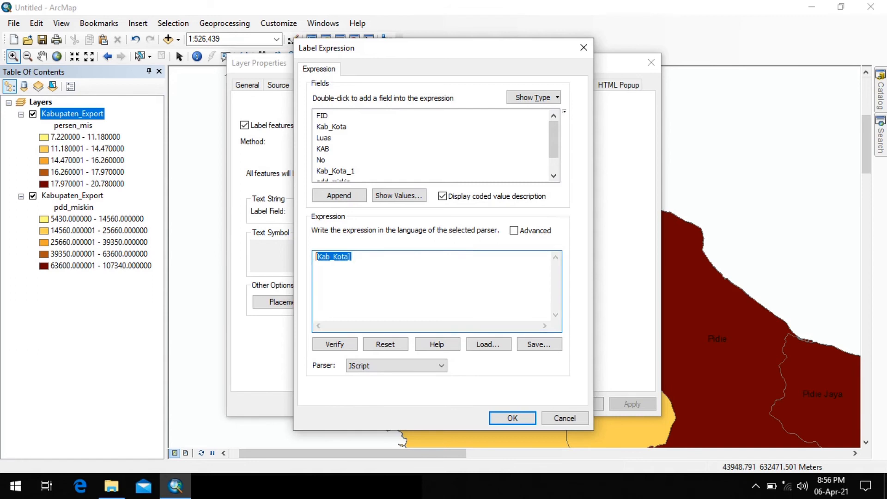
key(ctrl+v)
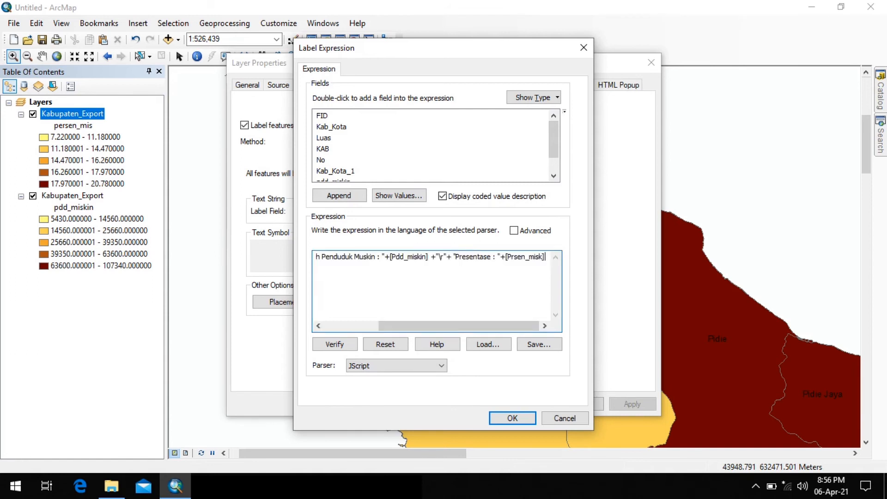
click(334, 345)
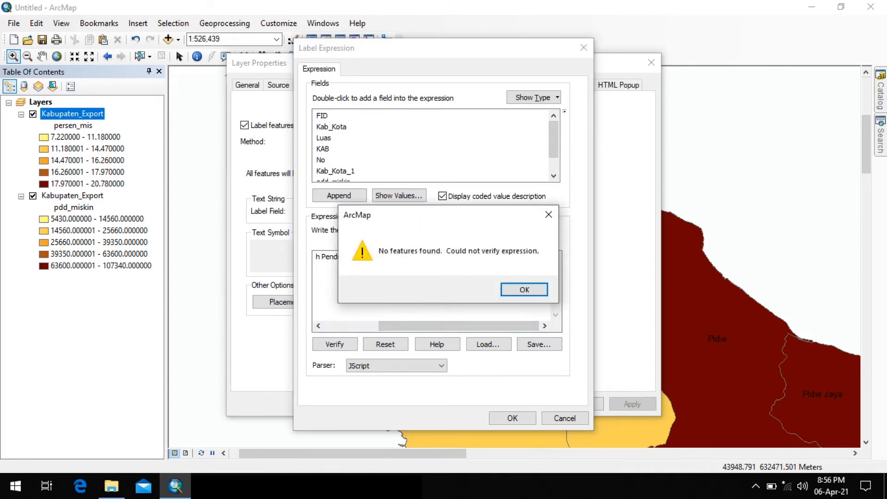
key(Return)
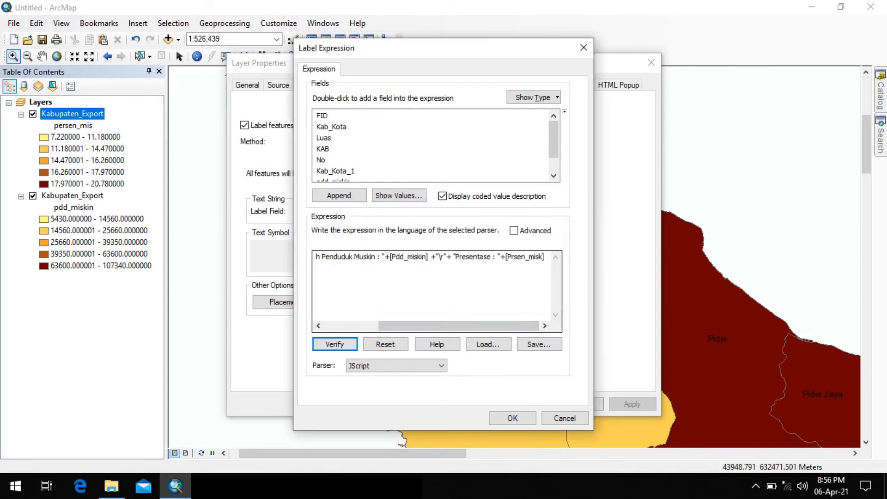
Step: Try to apply the pasted JScript label expression to the persen_mis layer
click(509, 256)
key(Delete)
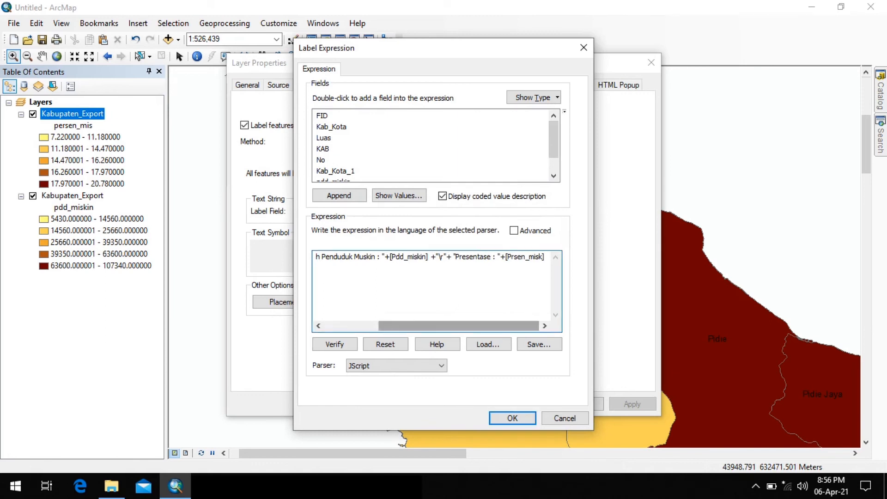
click(513, 419)
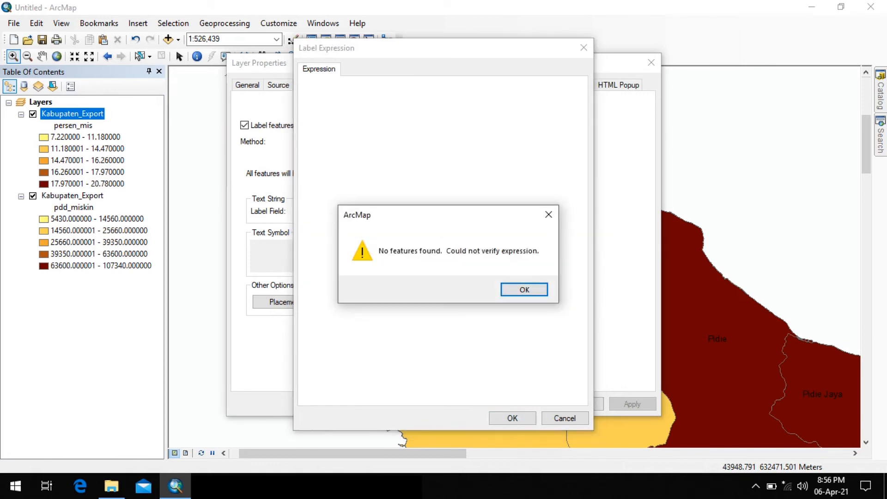
key(Return)
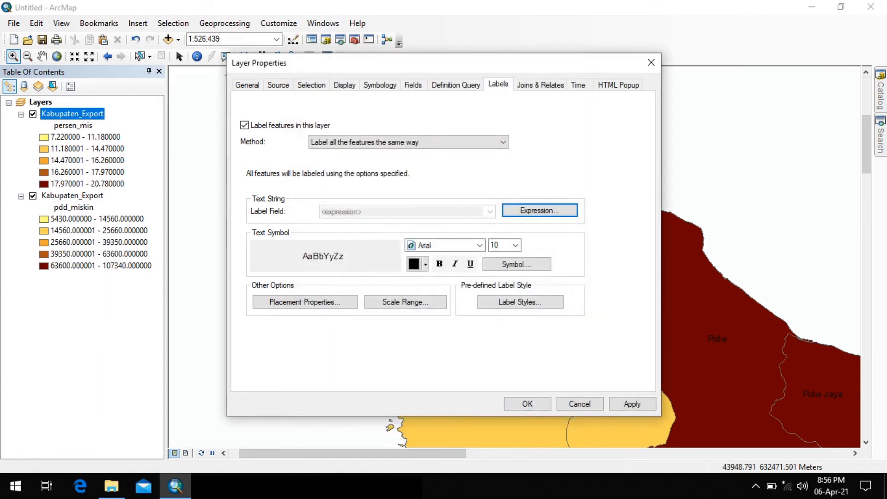
click(528, 404)
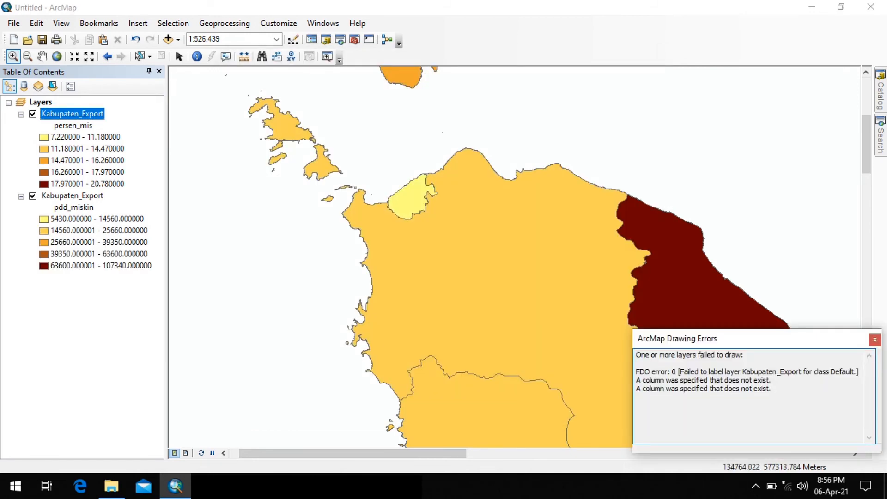
click(875, 339)
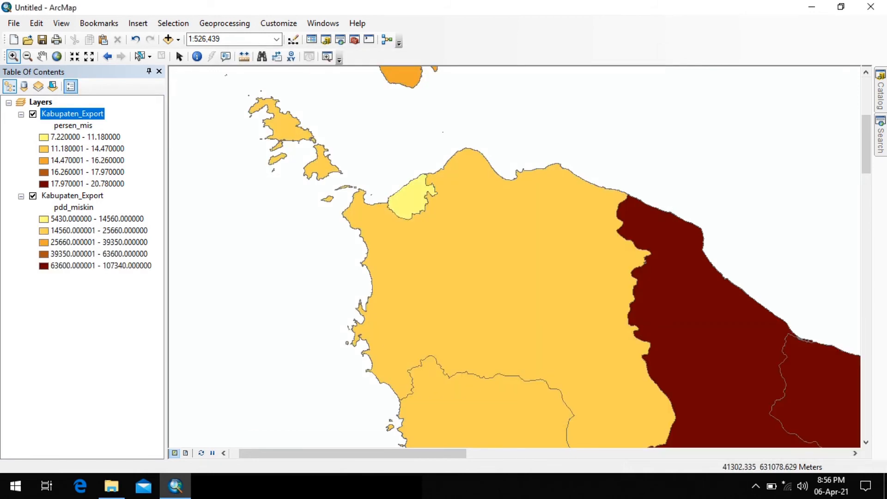
Step: Reopen the persen_mis layer's label expression and replace its full content with the copied formula
right_click(72, 114)
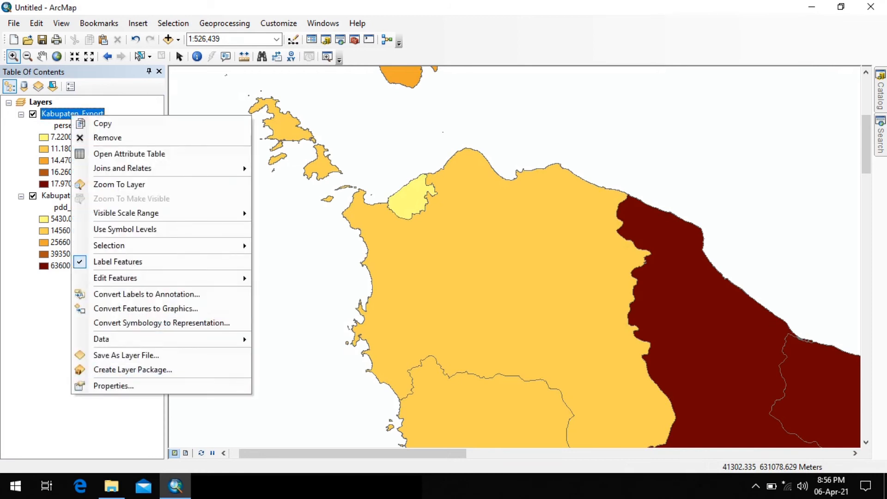
click(114, 385)
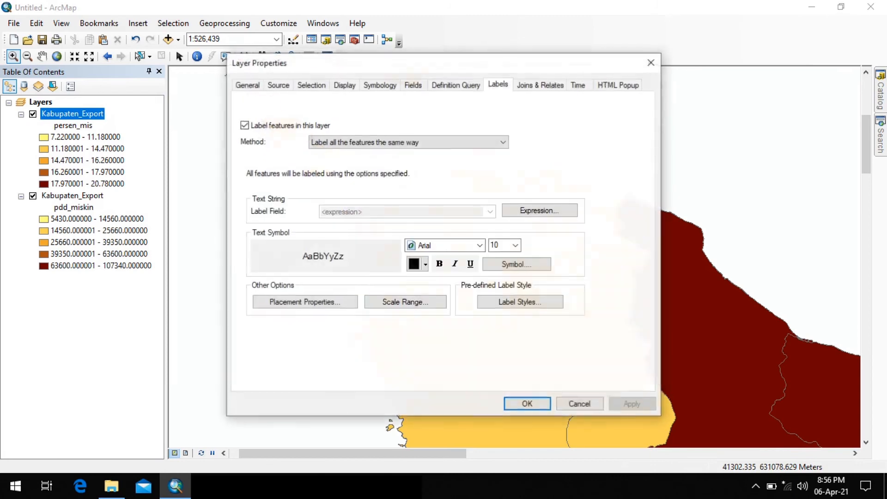
click(540, 210)
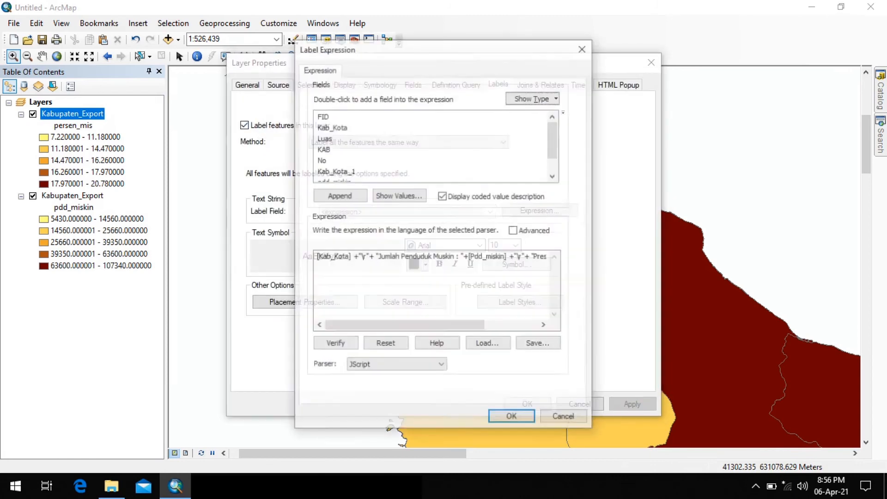
click(429, 256)
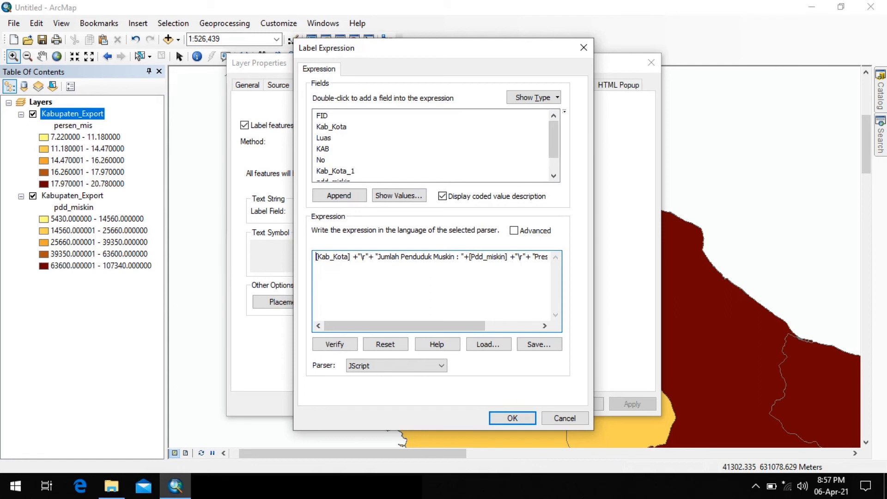
key(ctrl+a)
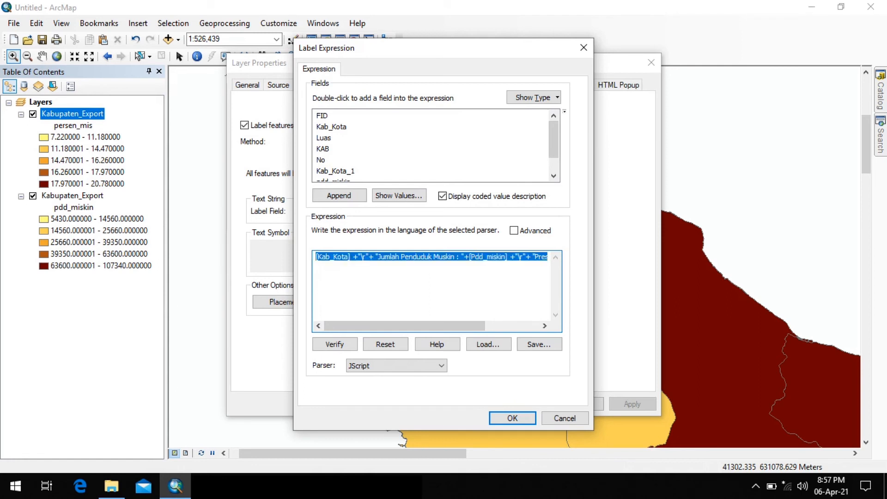
key(Delete)
key(ctrl+v)
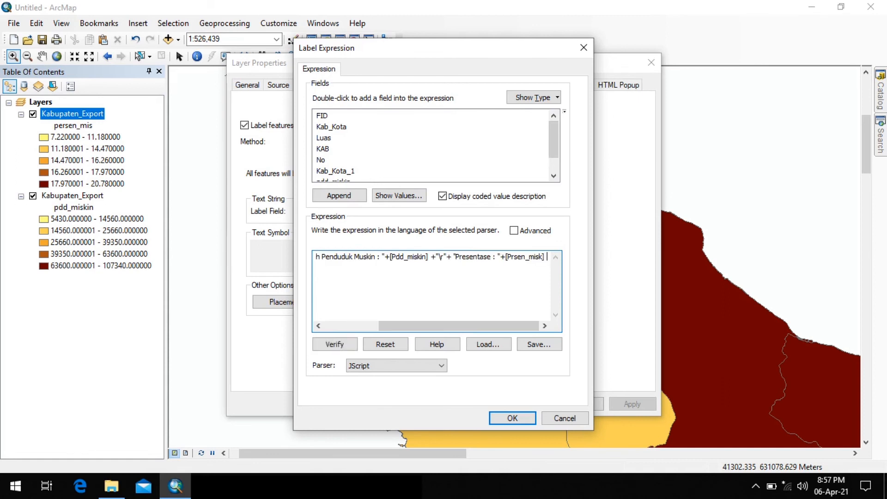
key(Home)
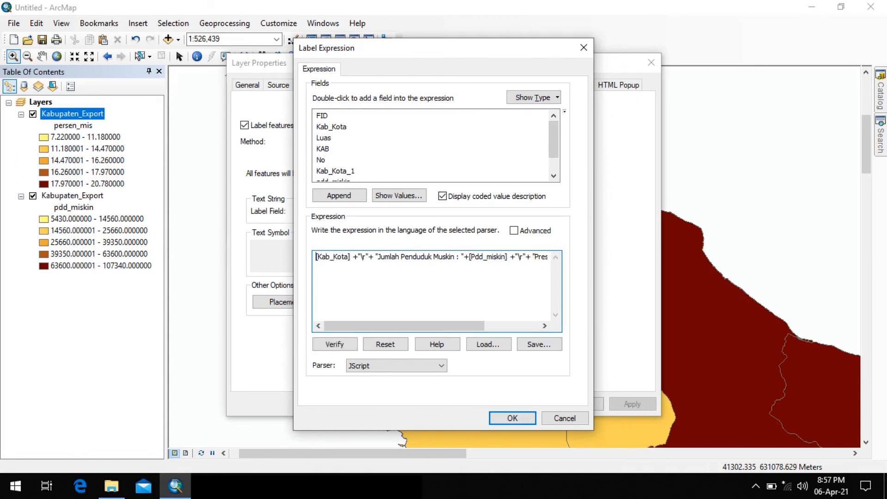
Step: Replace the pasted [Kab_Kota] reference at the start of the expression with the Kab_Kota field from the layer's fields
click(553, 175)
click(554, 176)
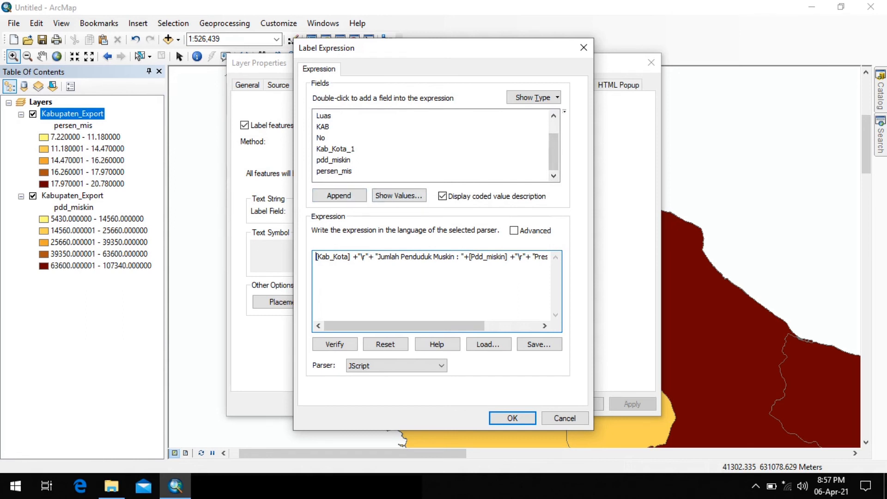
scroll(430, 143, up, 2)
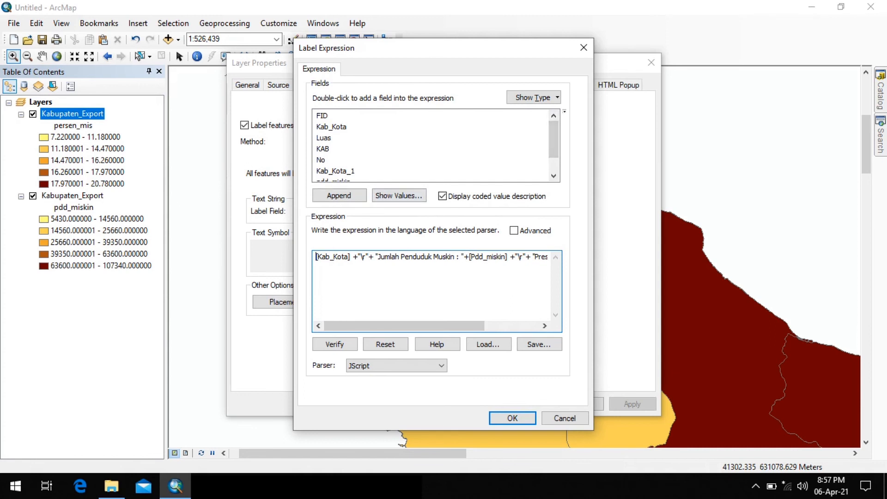
double_click(332, 127)
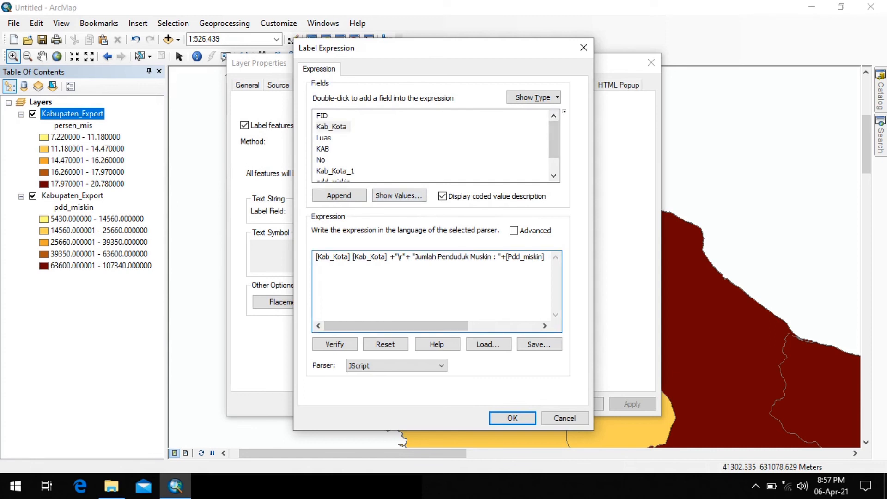
key(Delete)
key(Delete)
key(Delete)
key(Delete)
key(Delete)
key(Delete)
key(Delete)
key(Delete)
key(Delete)
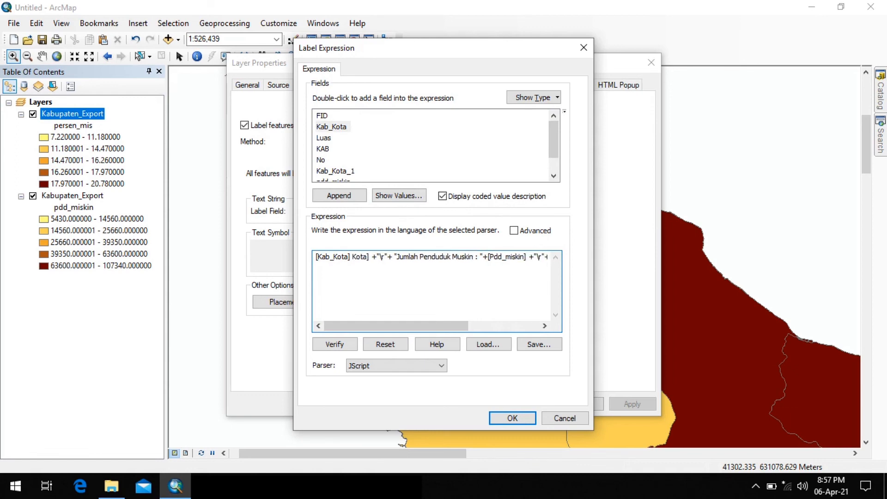
key(Delete)
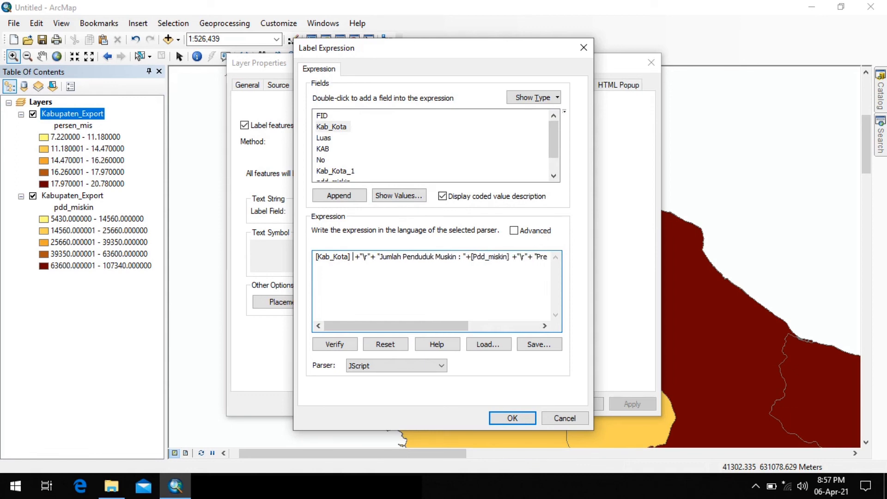
key(Delete)
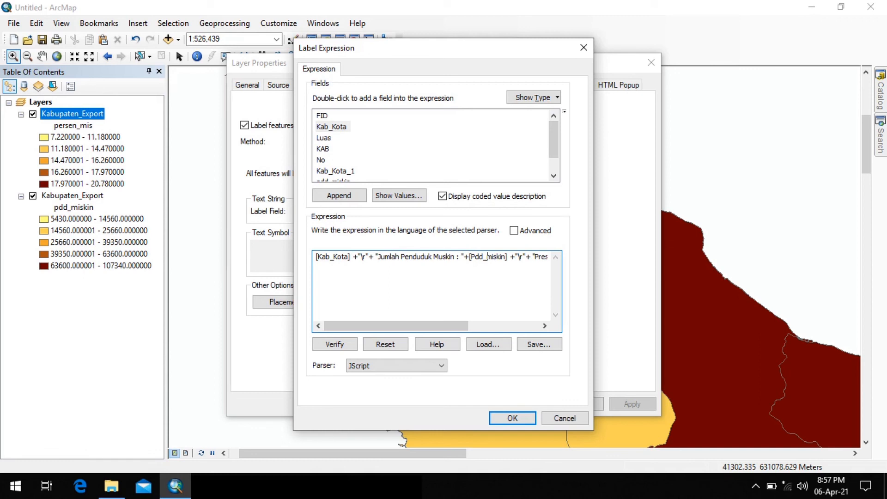
Step: Replace the [Pdd_miskin] reference after "Jumlah Penduduk Muskin : " with the layer's own pdd_miskin field
key(shift+Right)
key(shift+Right)
key(shift+Right)
key(shift+Right)
key(shift+Right)
key(shift+Right)
key(shift+Right)
key(shift+Right)
key(shift+Right)
key(shift+Right)
key(shift+Right)
key(shift+Right)
drag(553, 139, 554, 152)
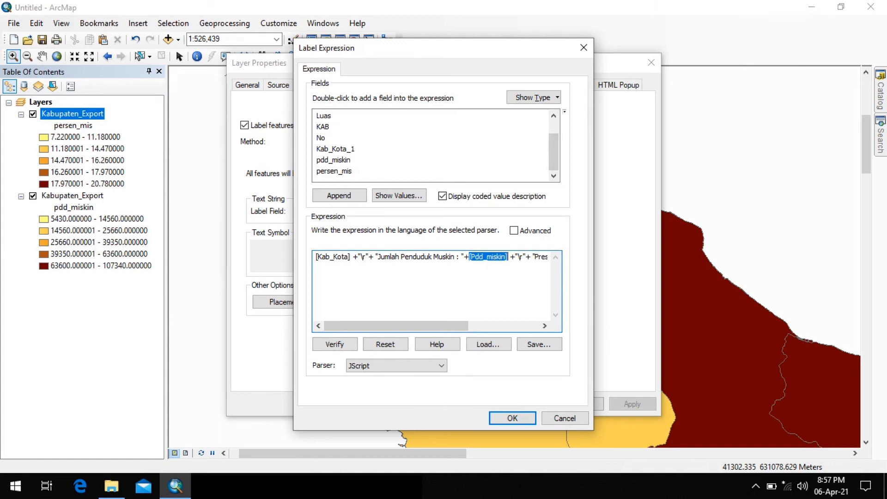
double_click(333, 159)
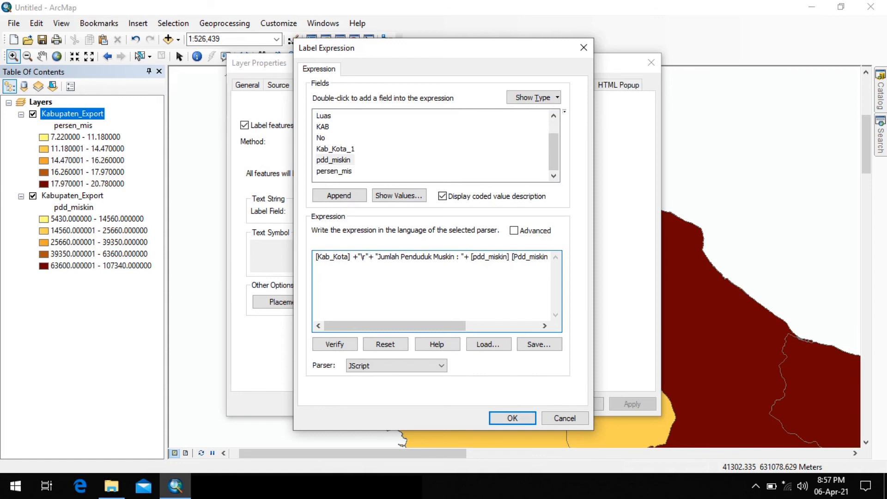
key(Delete)
key(Delete)
key(Delete)
key(Delete)
key(Delete)
key(Delete)
key(Delete)
key(Delete)
key(Delete)
key(Delete)
key(Delete)
key(Delete)
key(Delete)
Step: Replace the [Prsen_misk] reference after "Presentase : " with the layer's own persen_mis field
key(Right)
key(Right)
key(Right)
key(Right)
key(Right)
key(Right)
key(Right)
key(Right)
key(Right)
key(Right)
key(Right)
key(Right)
text(r)
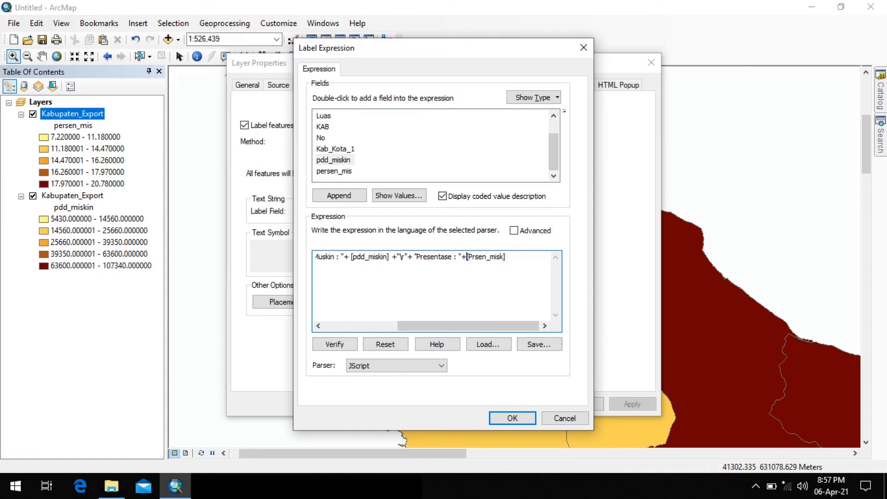
double_click(334, 171)
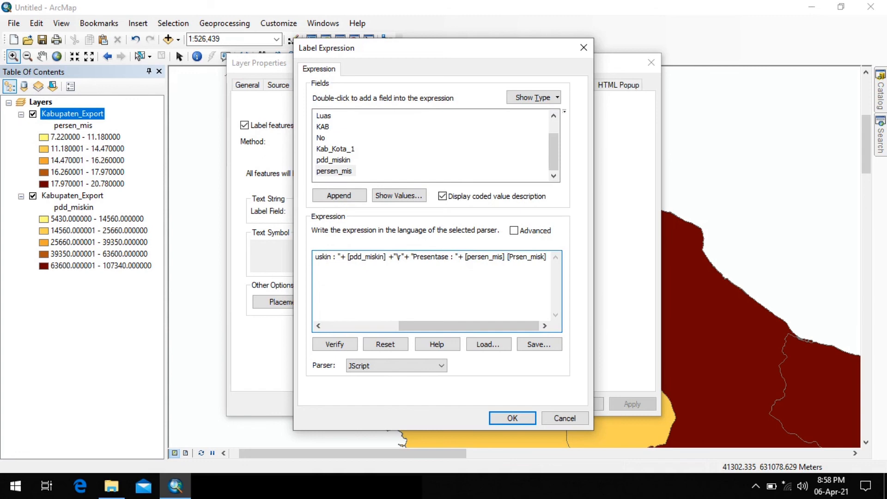
key(Delete)
key(Delete)
key(Delete)
key(Delete)
key(Delete)
key(Delete)
key(Delete)
key(Delete)
key(Delete)
key(Delete)
key(Delete)
key(Delete)
key(Delete)
Step: Verify the corrected label expression and close the verification preview
click(335, 344)
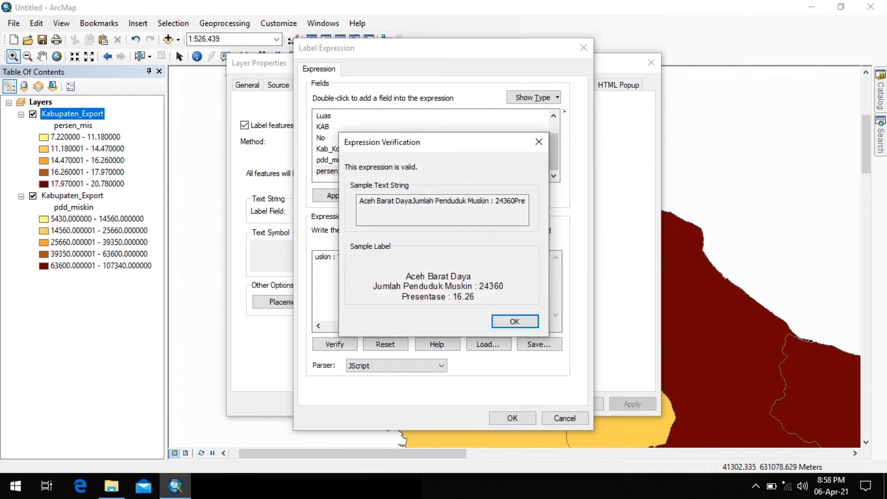
key(Return)
key(Return)
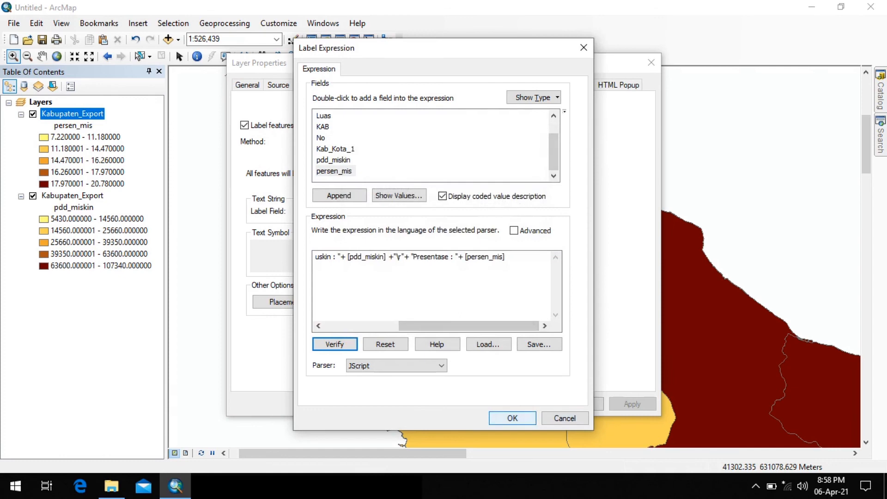
Step: Apply the corrected label expression to the persen_mis layer and check the resulting labels across the northern and western regencies
key(Return)
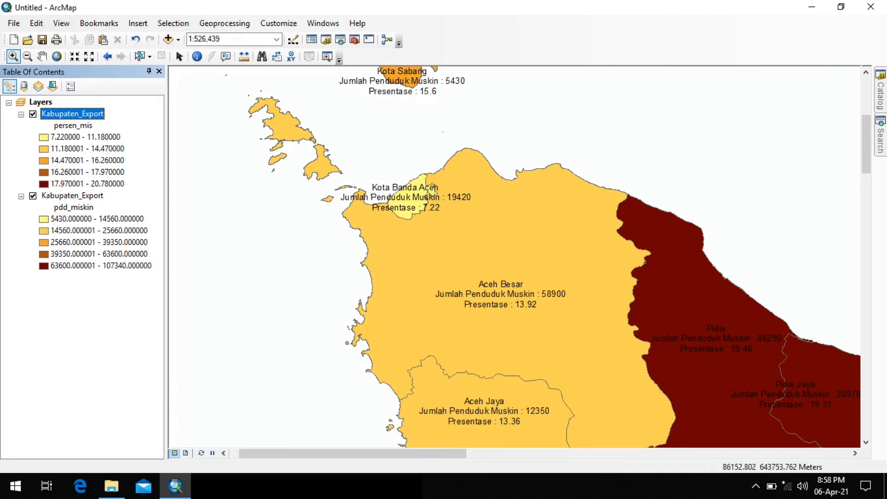
click(42, 56)
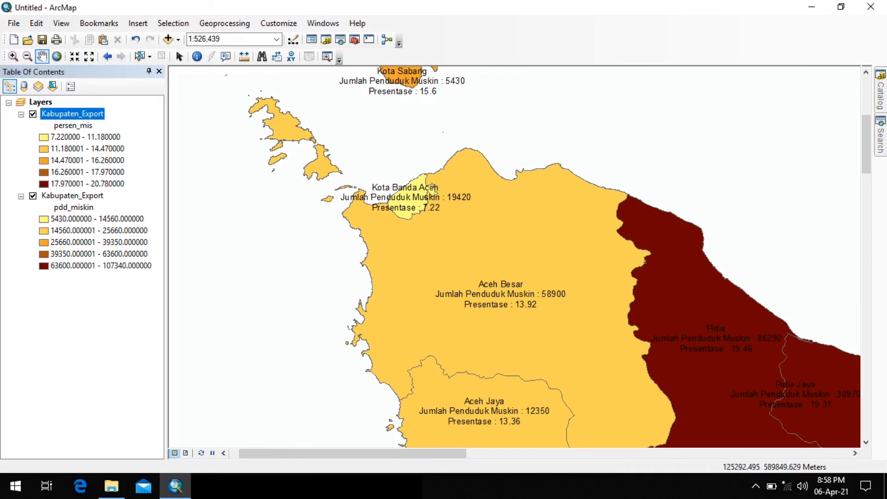
drag(558, 319, 532, 172)
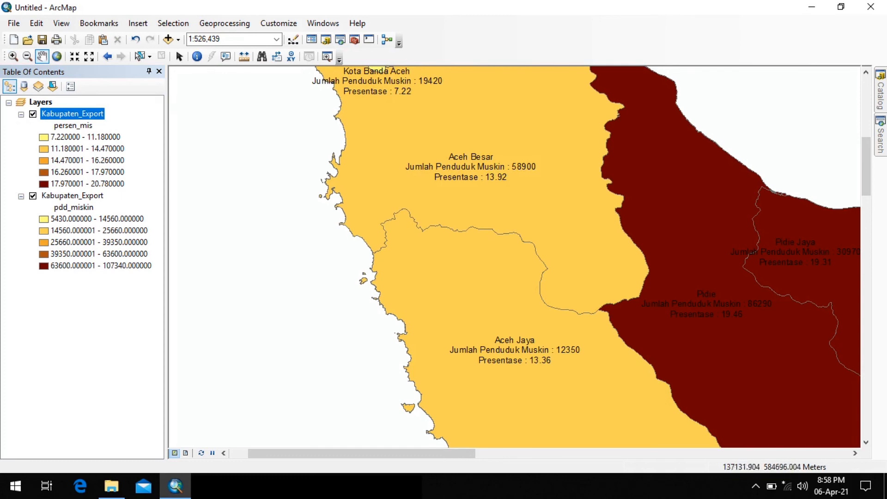
drag(591, 197, 421, 77)
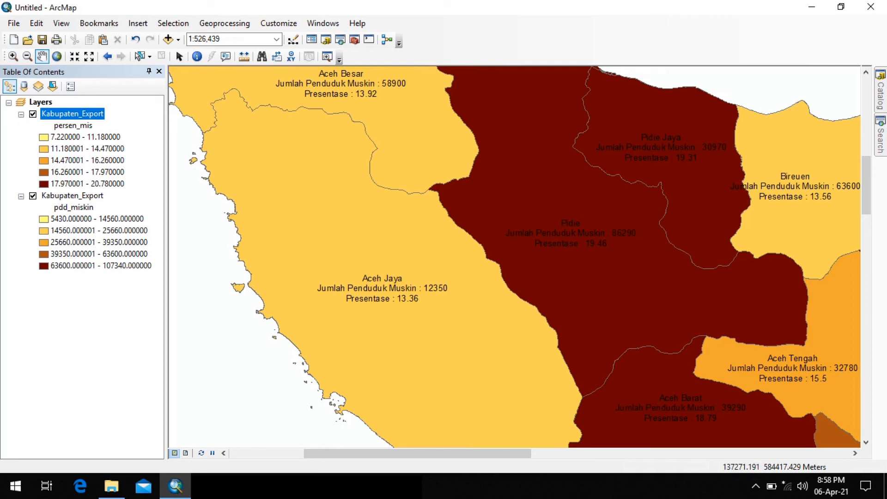
right_click(66, 114)
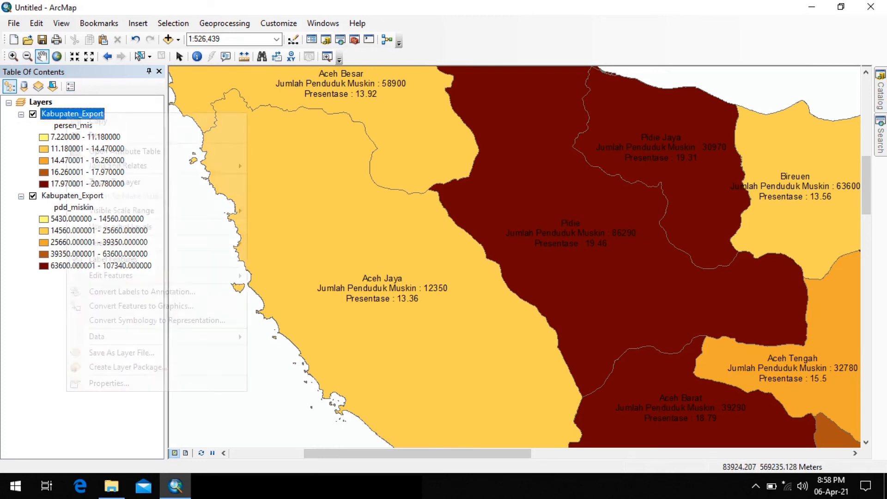
click(93, 383)
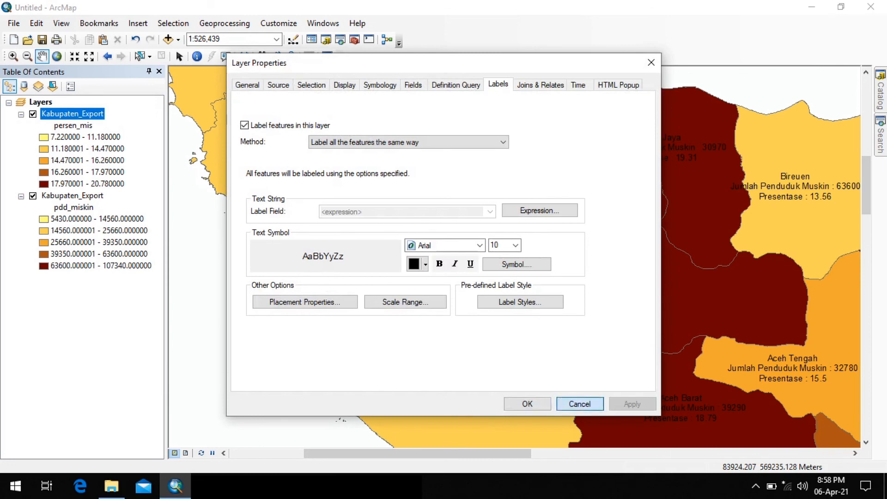
click(578, 404)
Step: Zoom to the full extent of the persen_mis layer to view its labels across all of Aceh
right_click(88, 113)
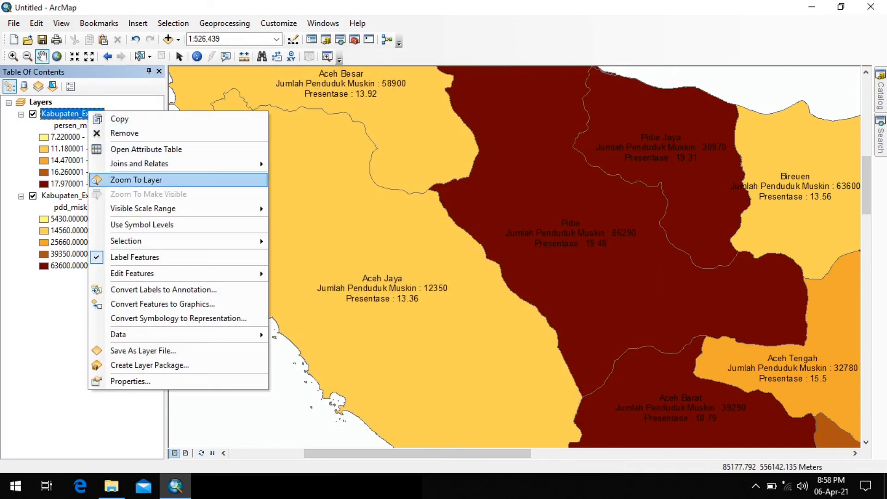
click(120, 180)
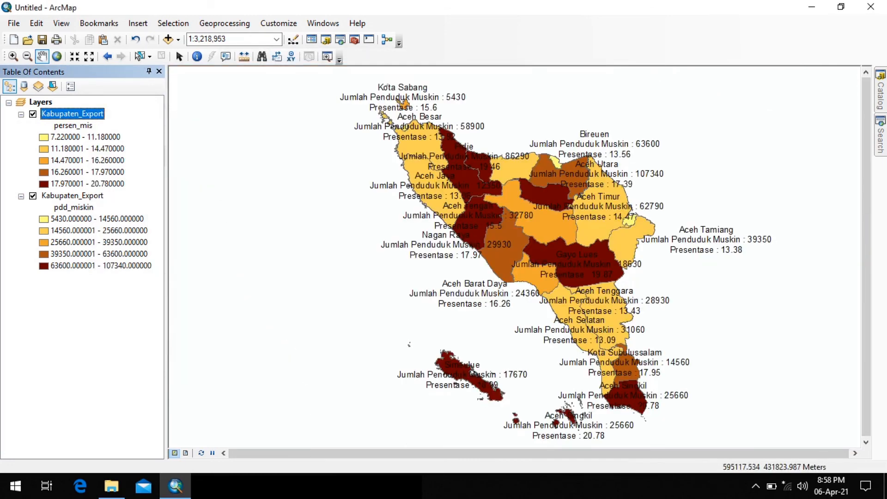